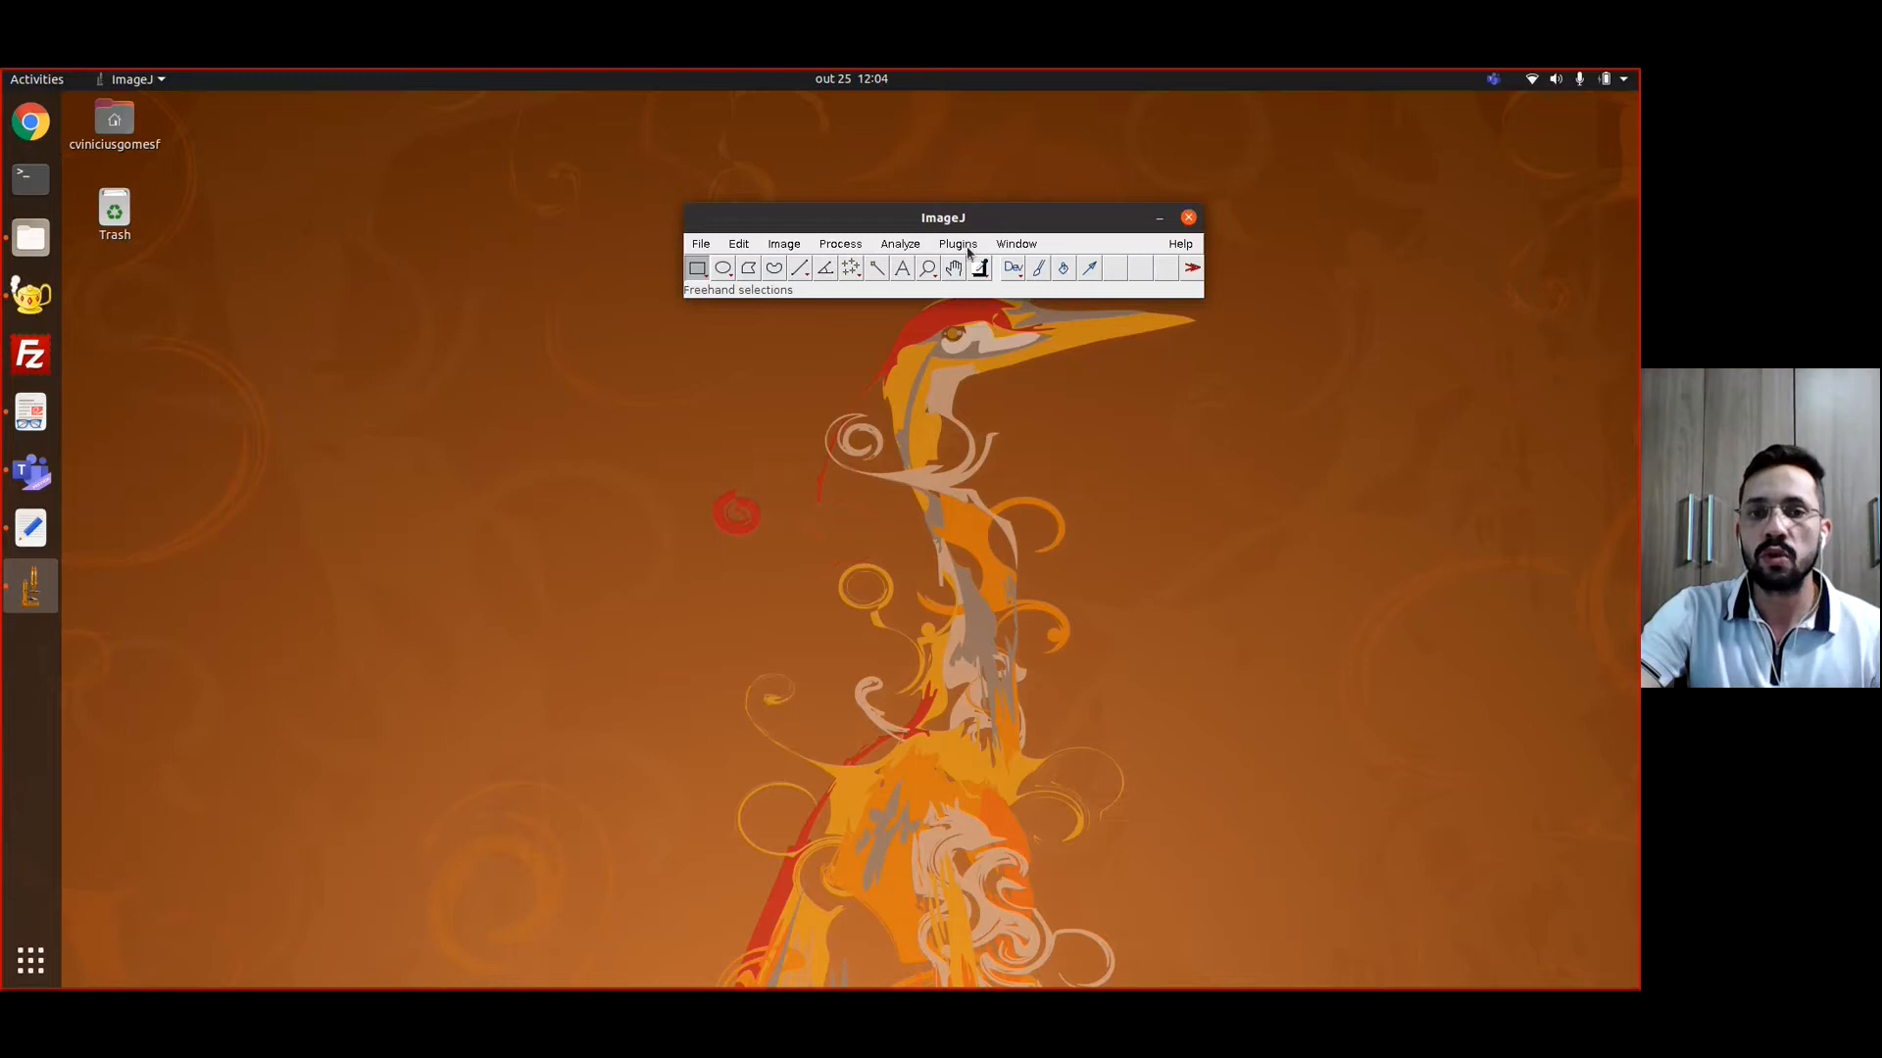
Install the macro file from the macros folder that adds the Change Organs ID and Create VXPhantom tools
click(968, 247)
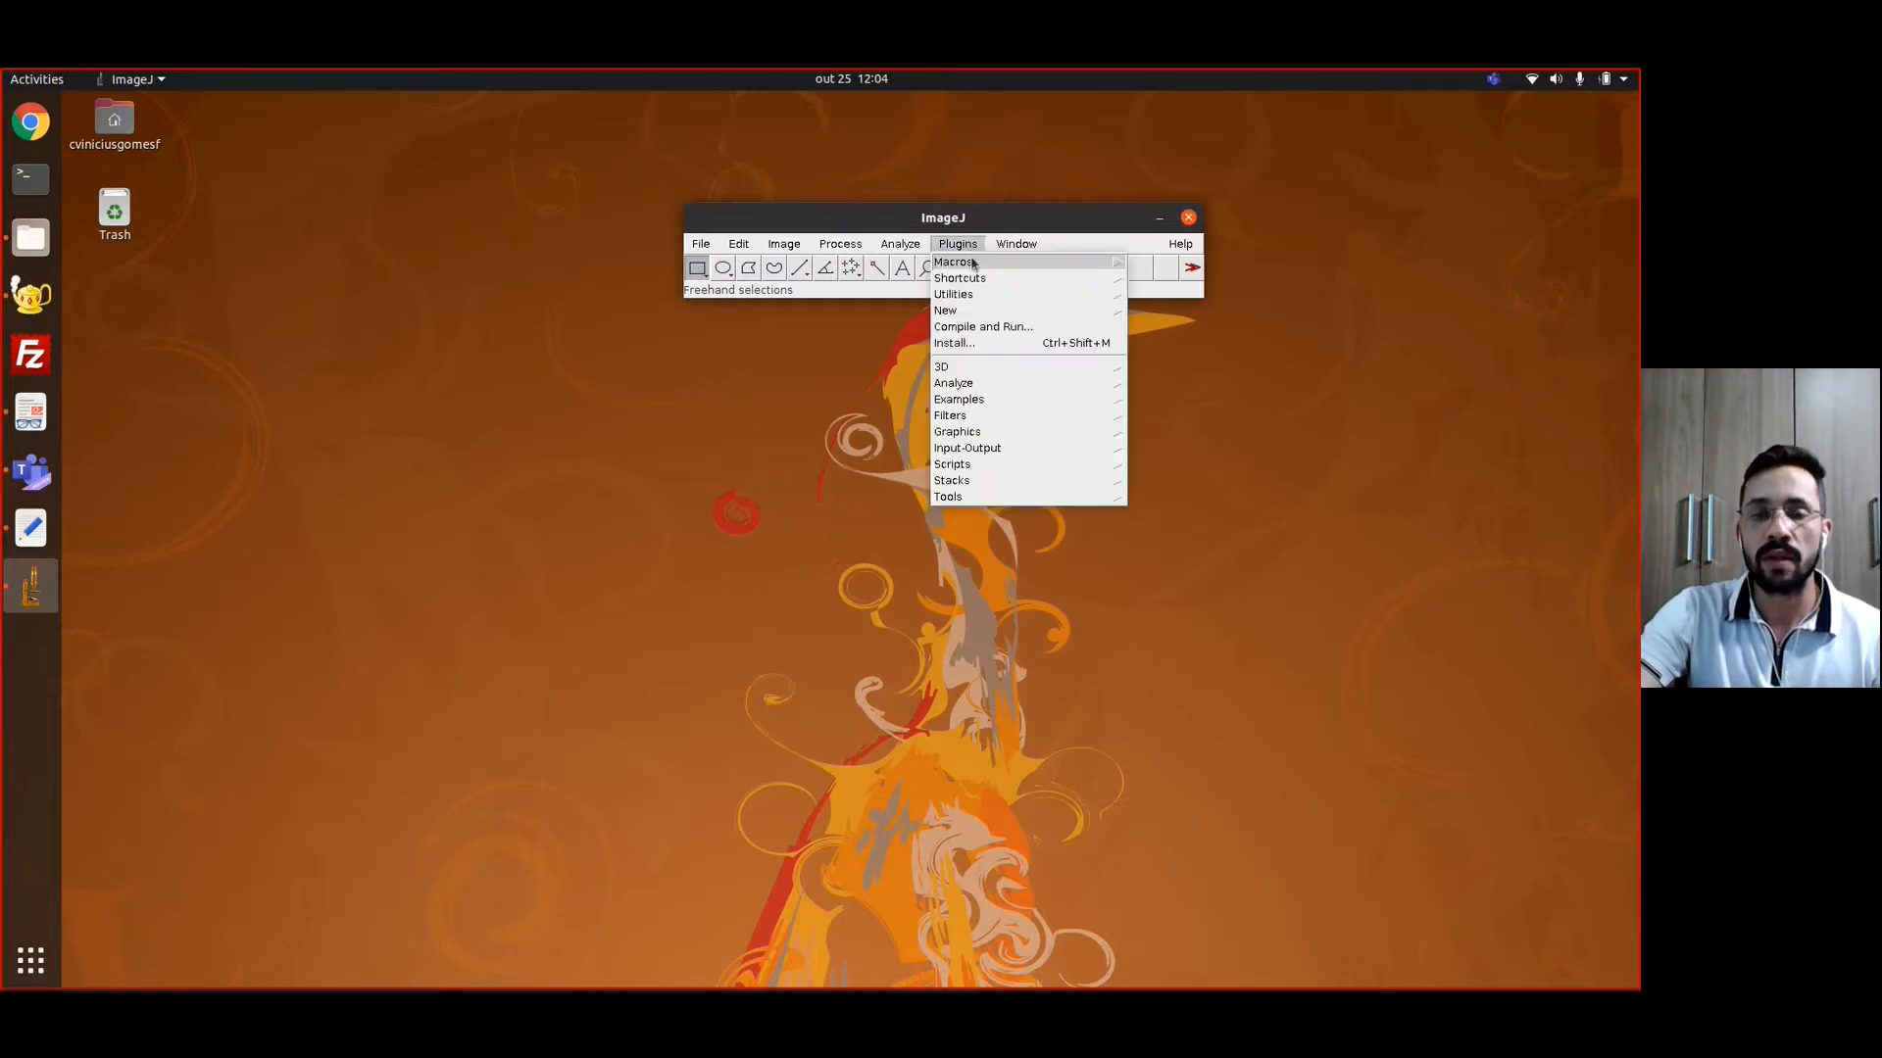
click(972, 262)
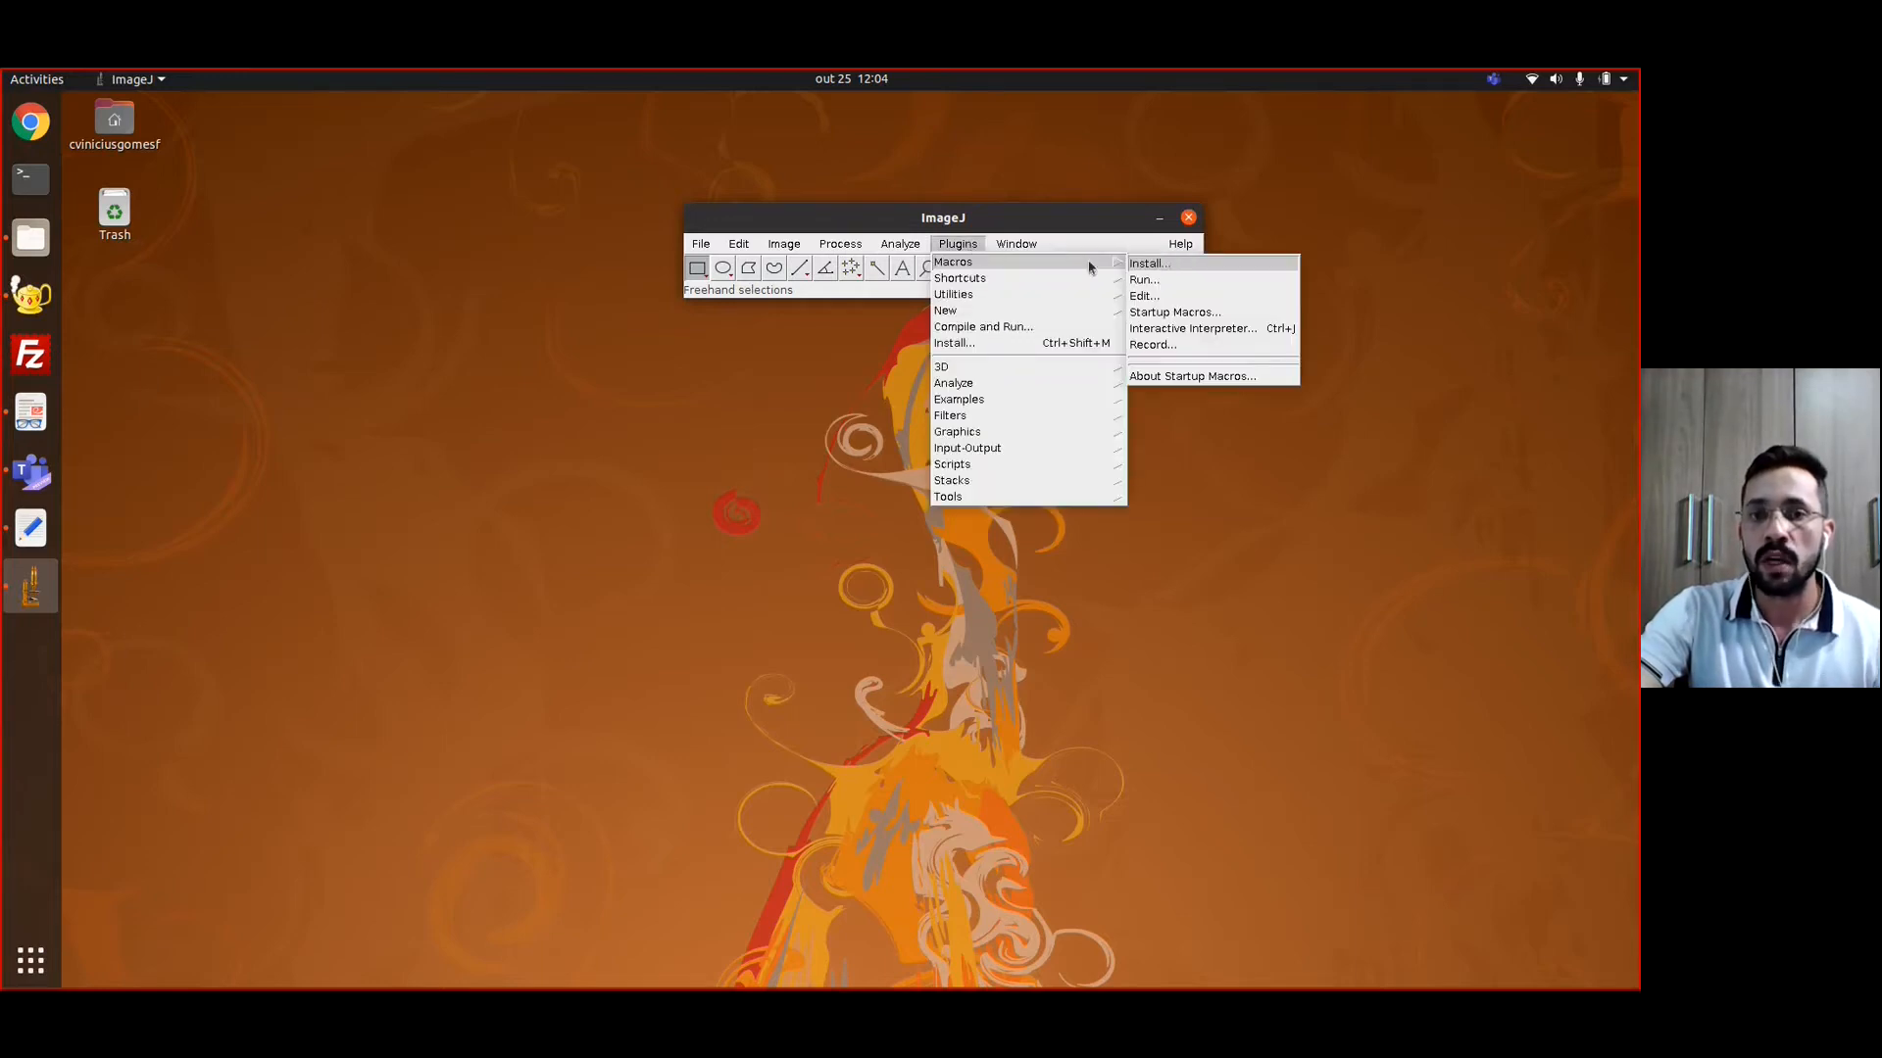
click(1166, 265)
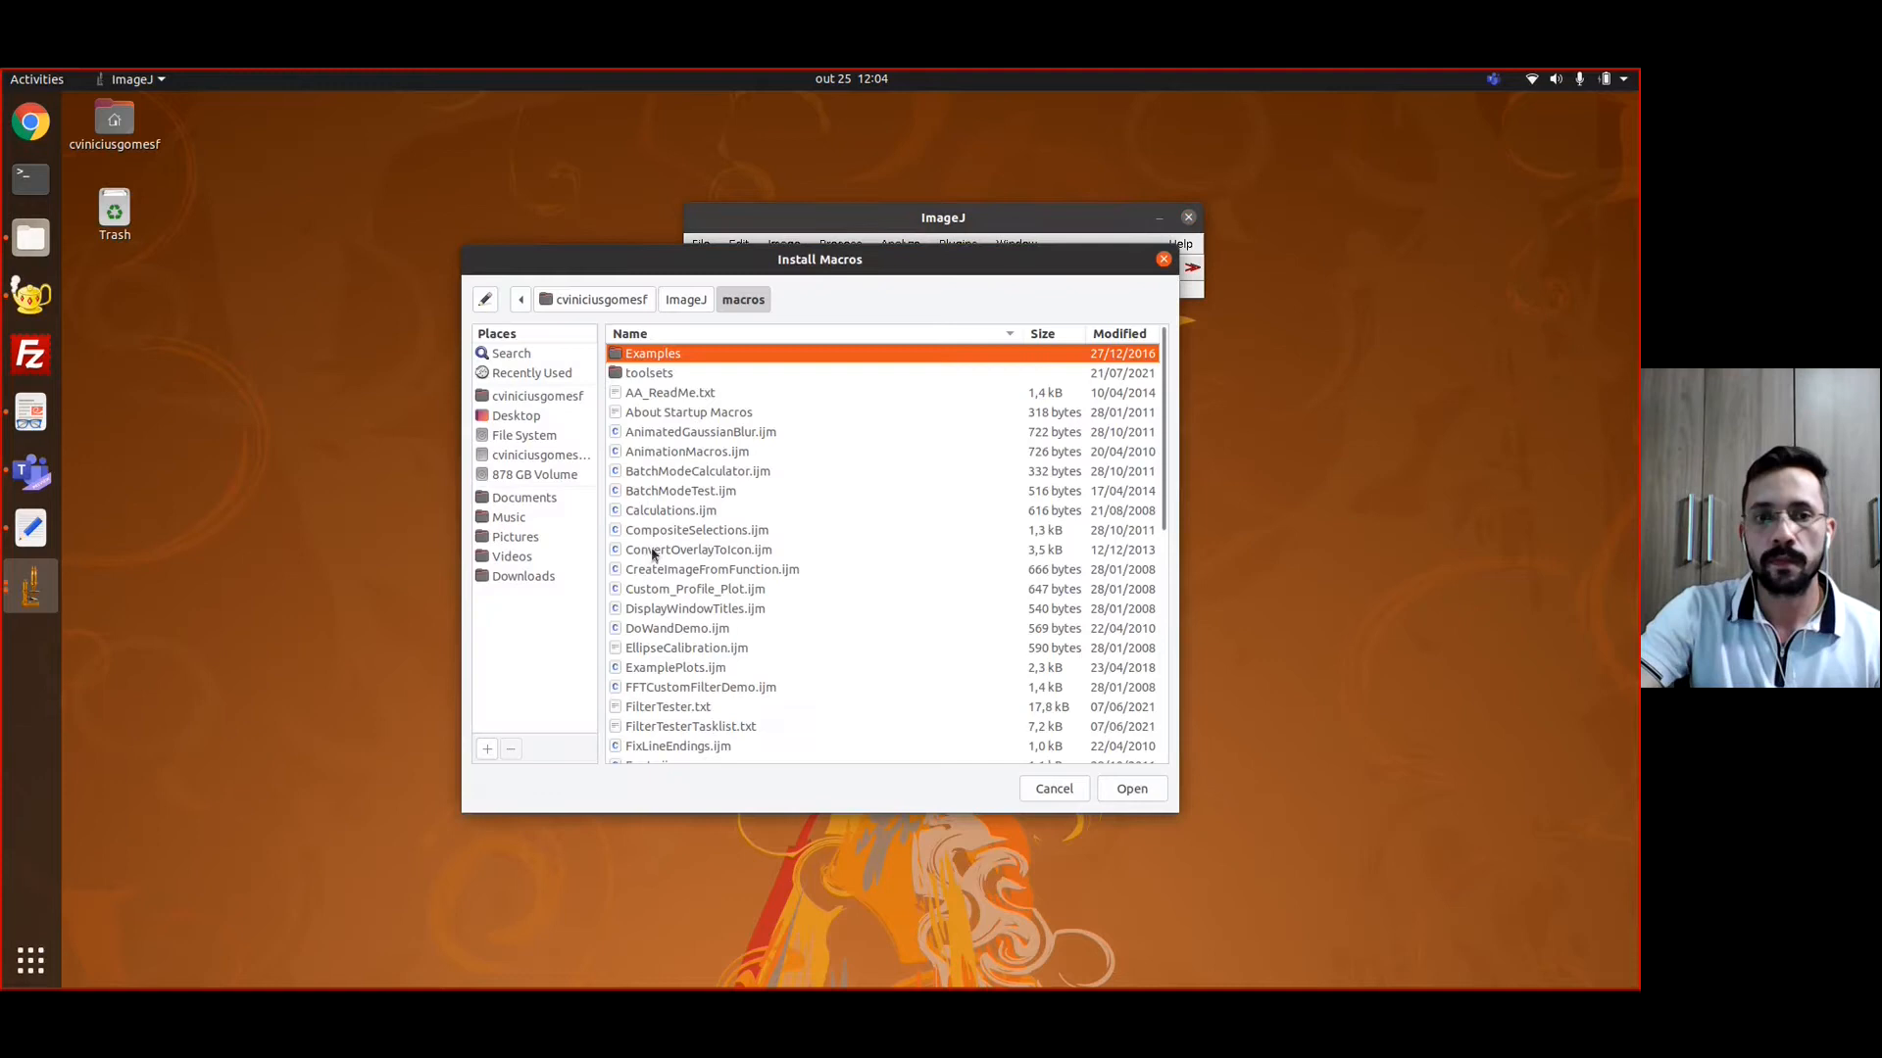
scroll(670, 571, down, 2)
double_click(691, 586)
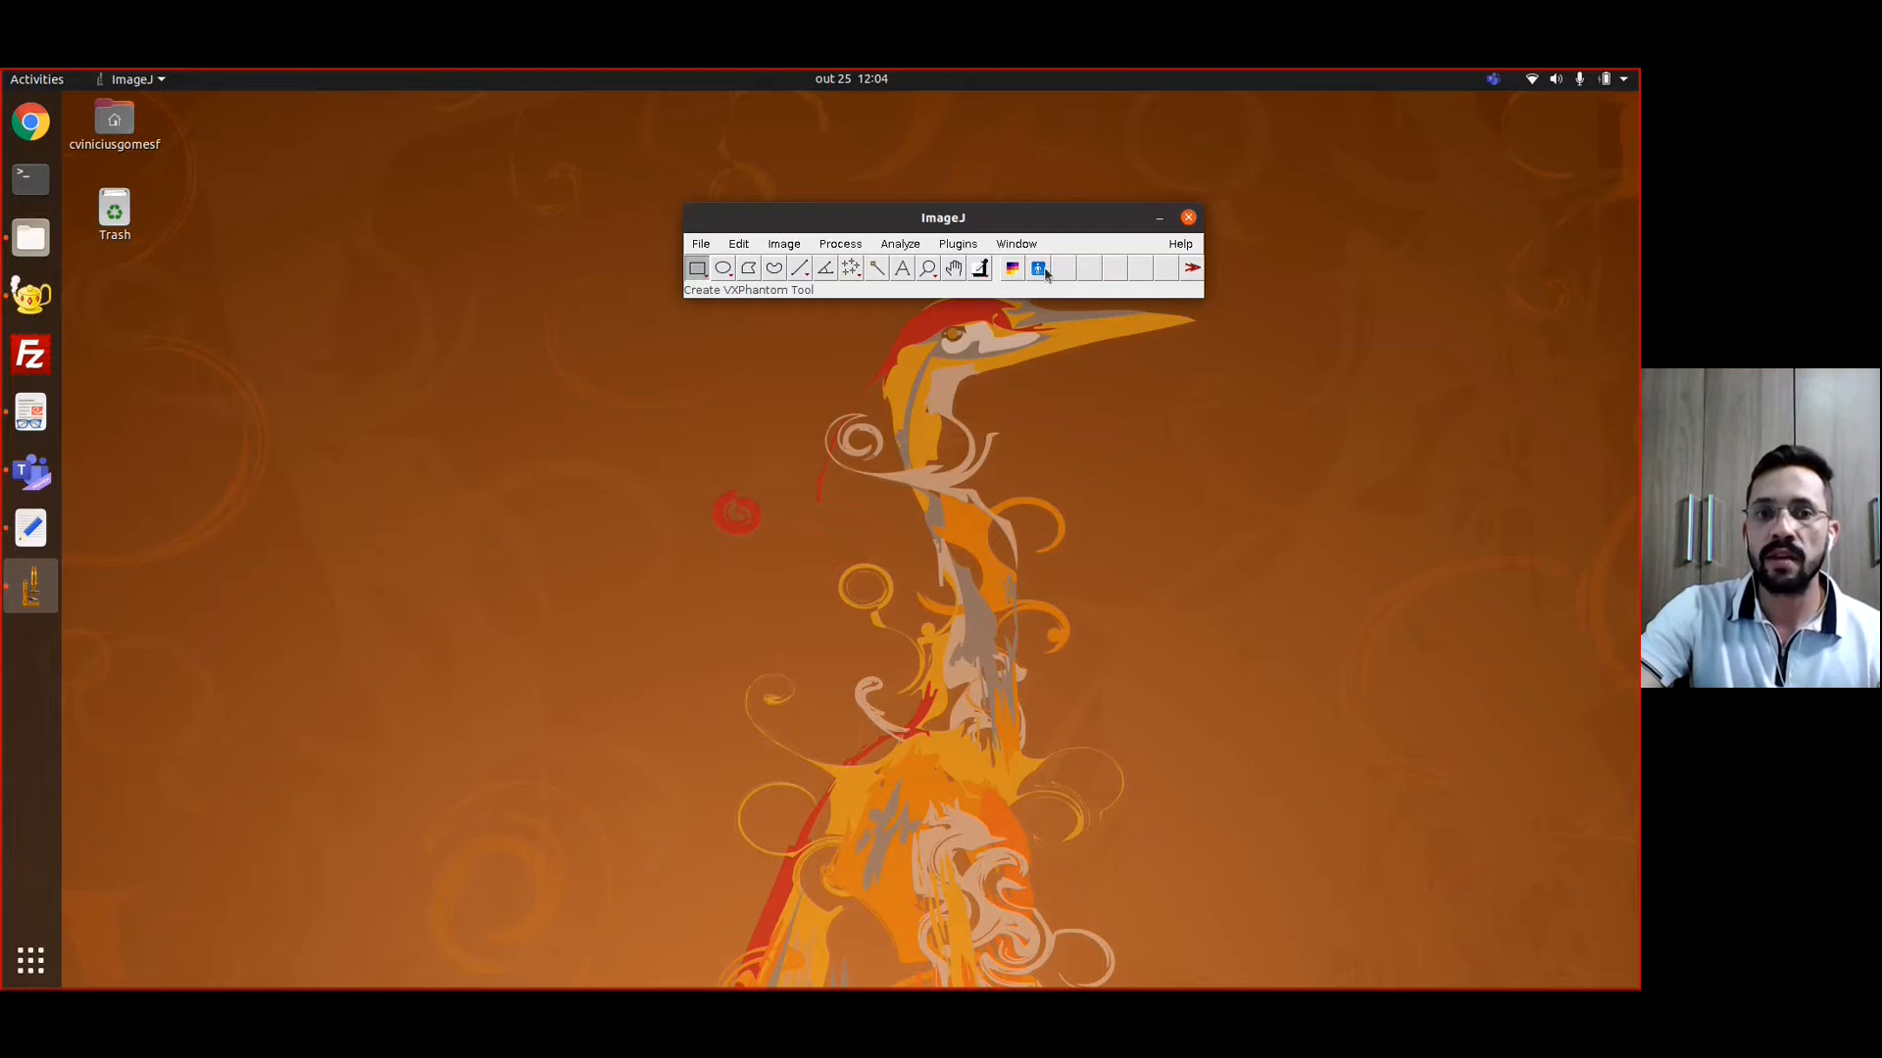
drag(940, 218, 1138, 226)
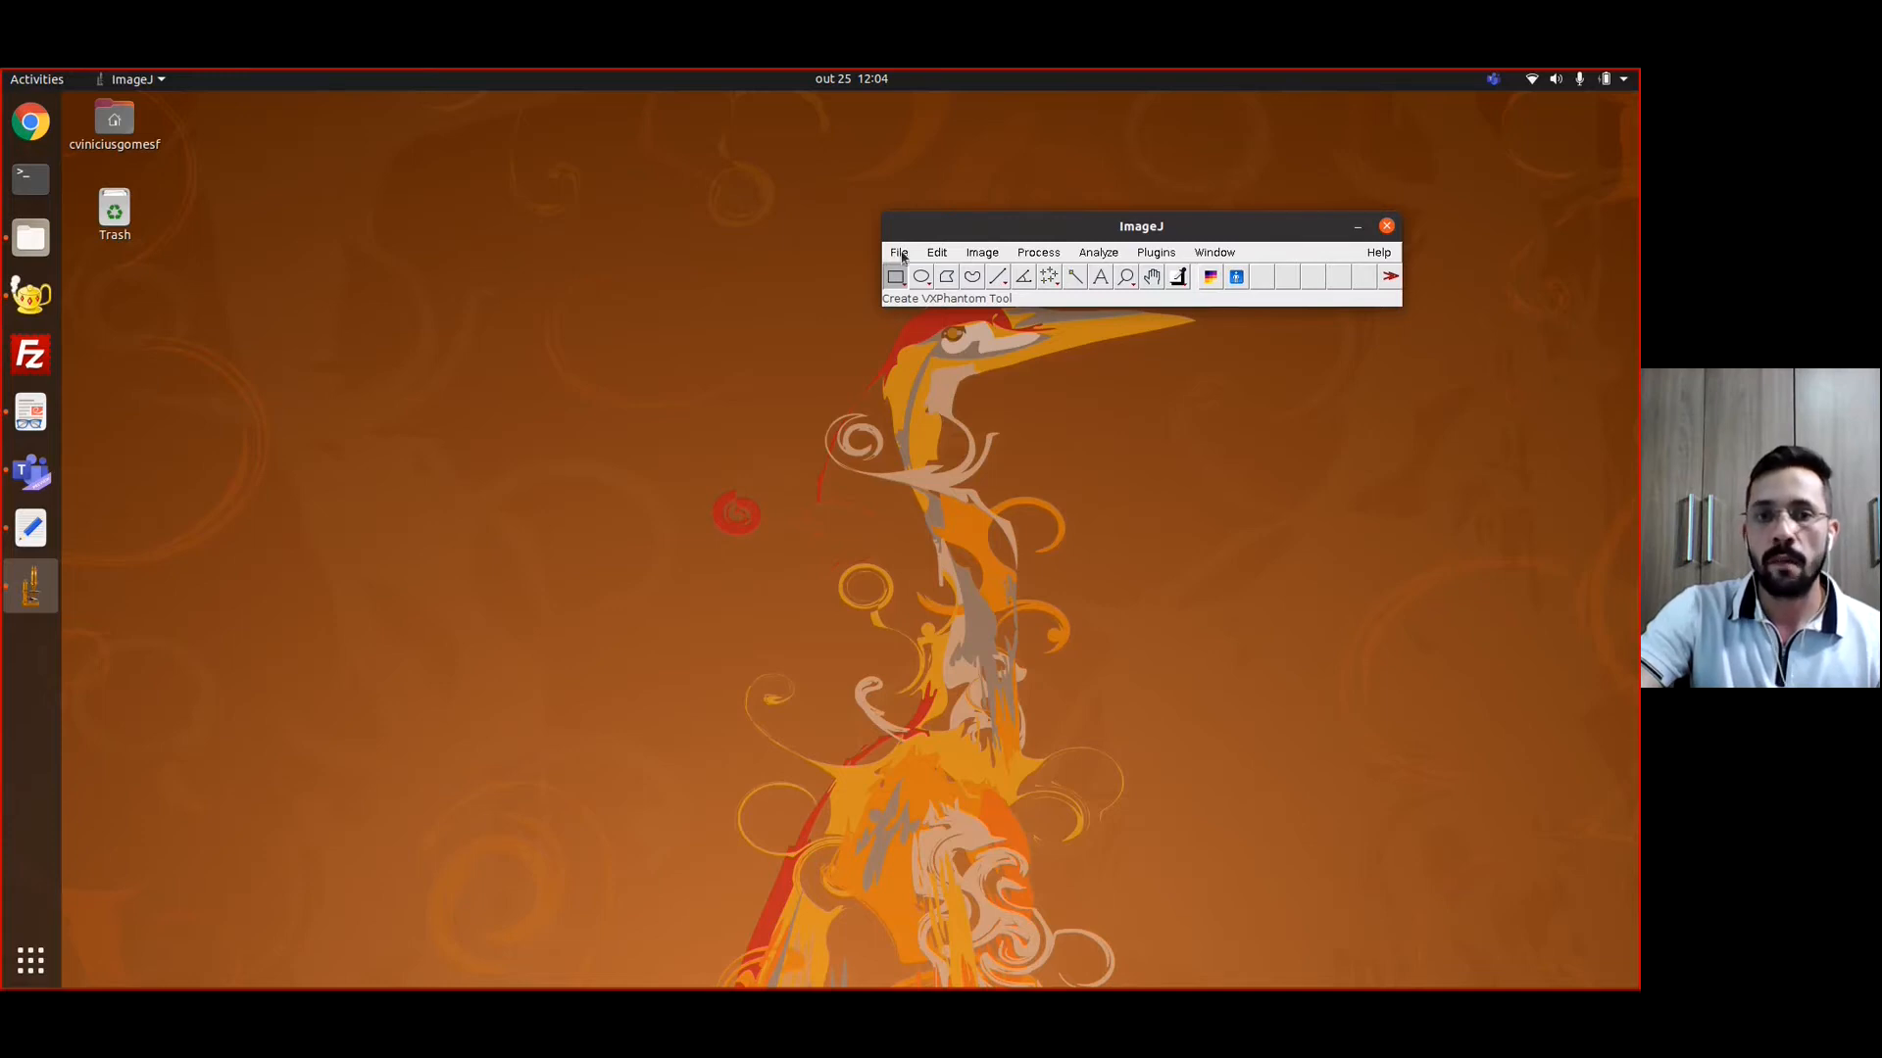
Start a raw import of the segm_child file from the Curso MCMEG folder
click(900, 252)
mouse_move(920, 353)
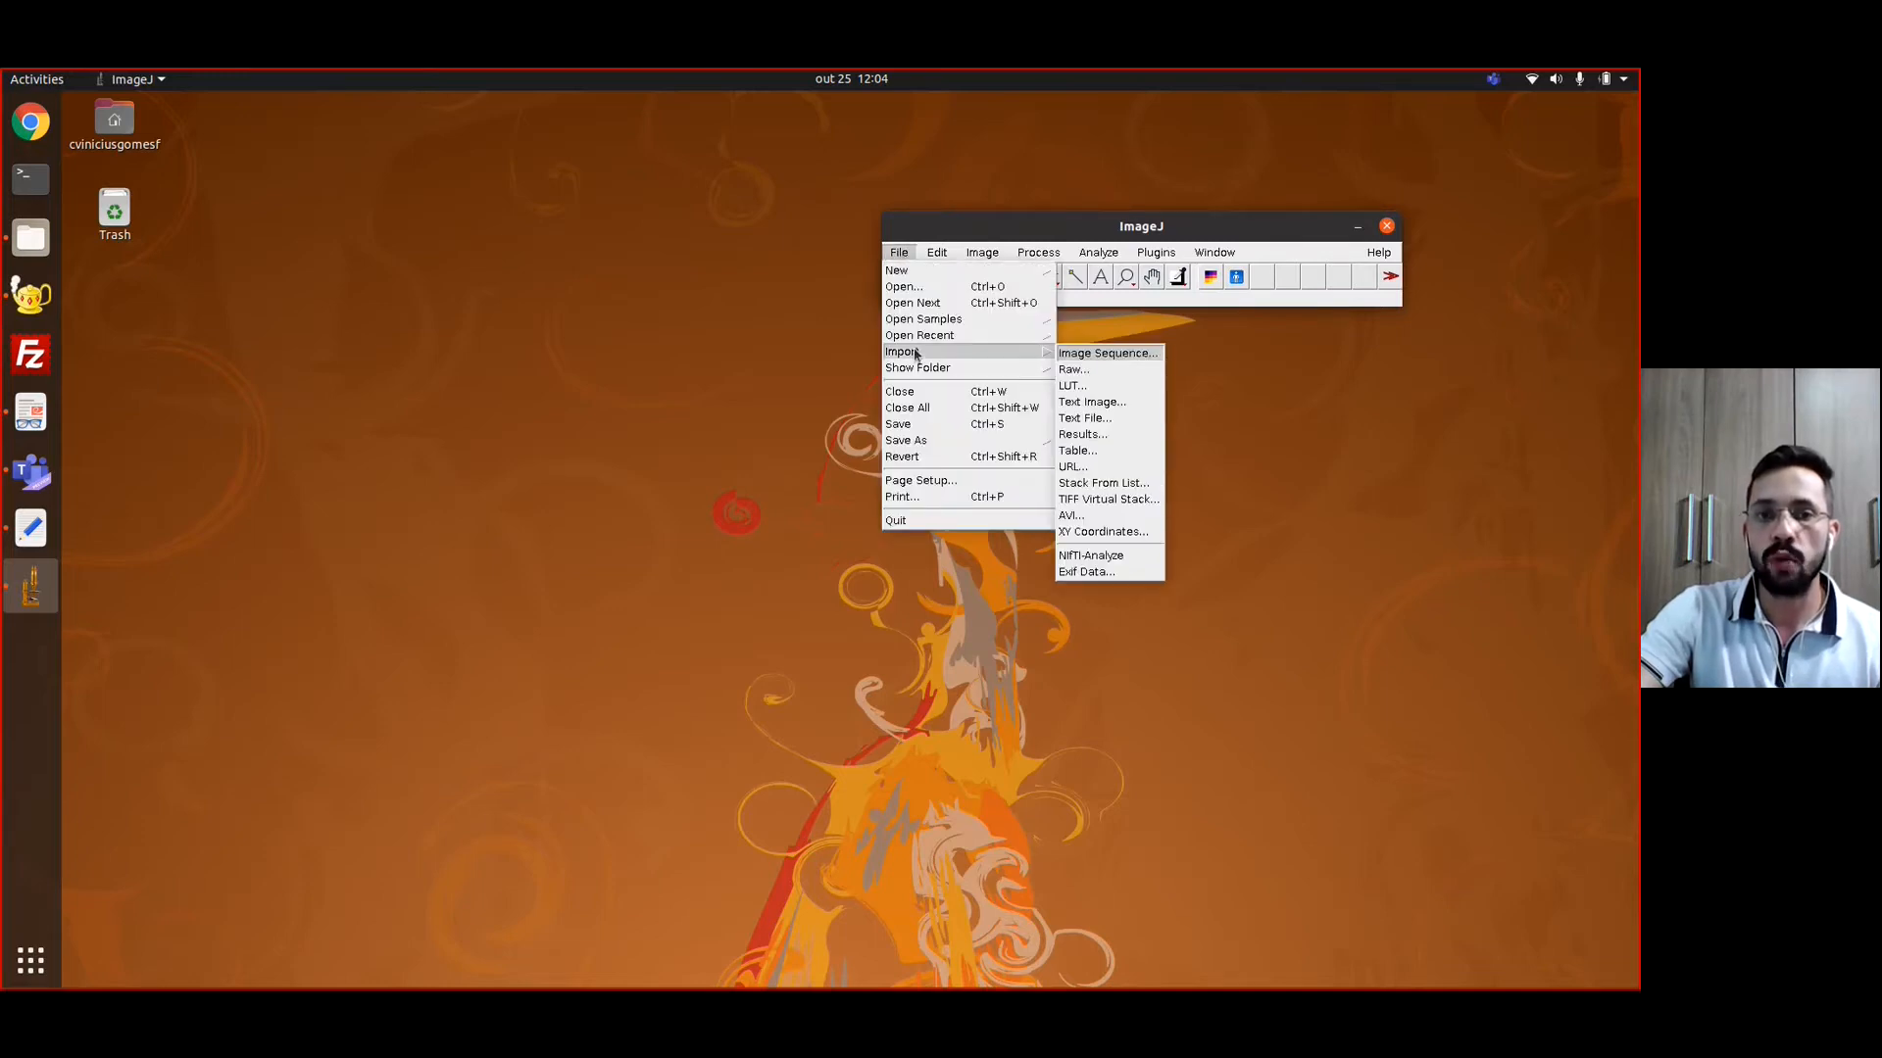
click(1073, 371)
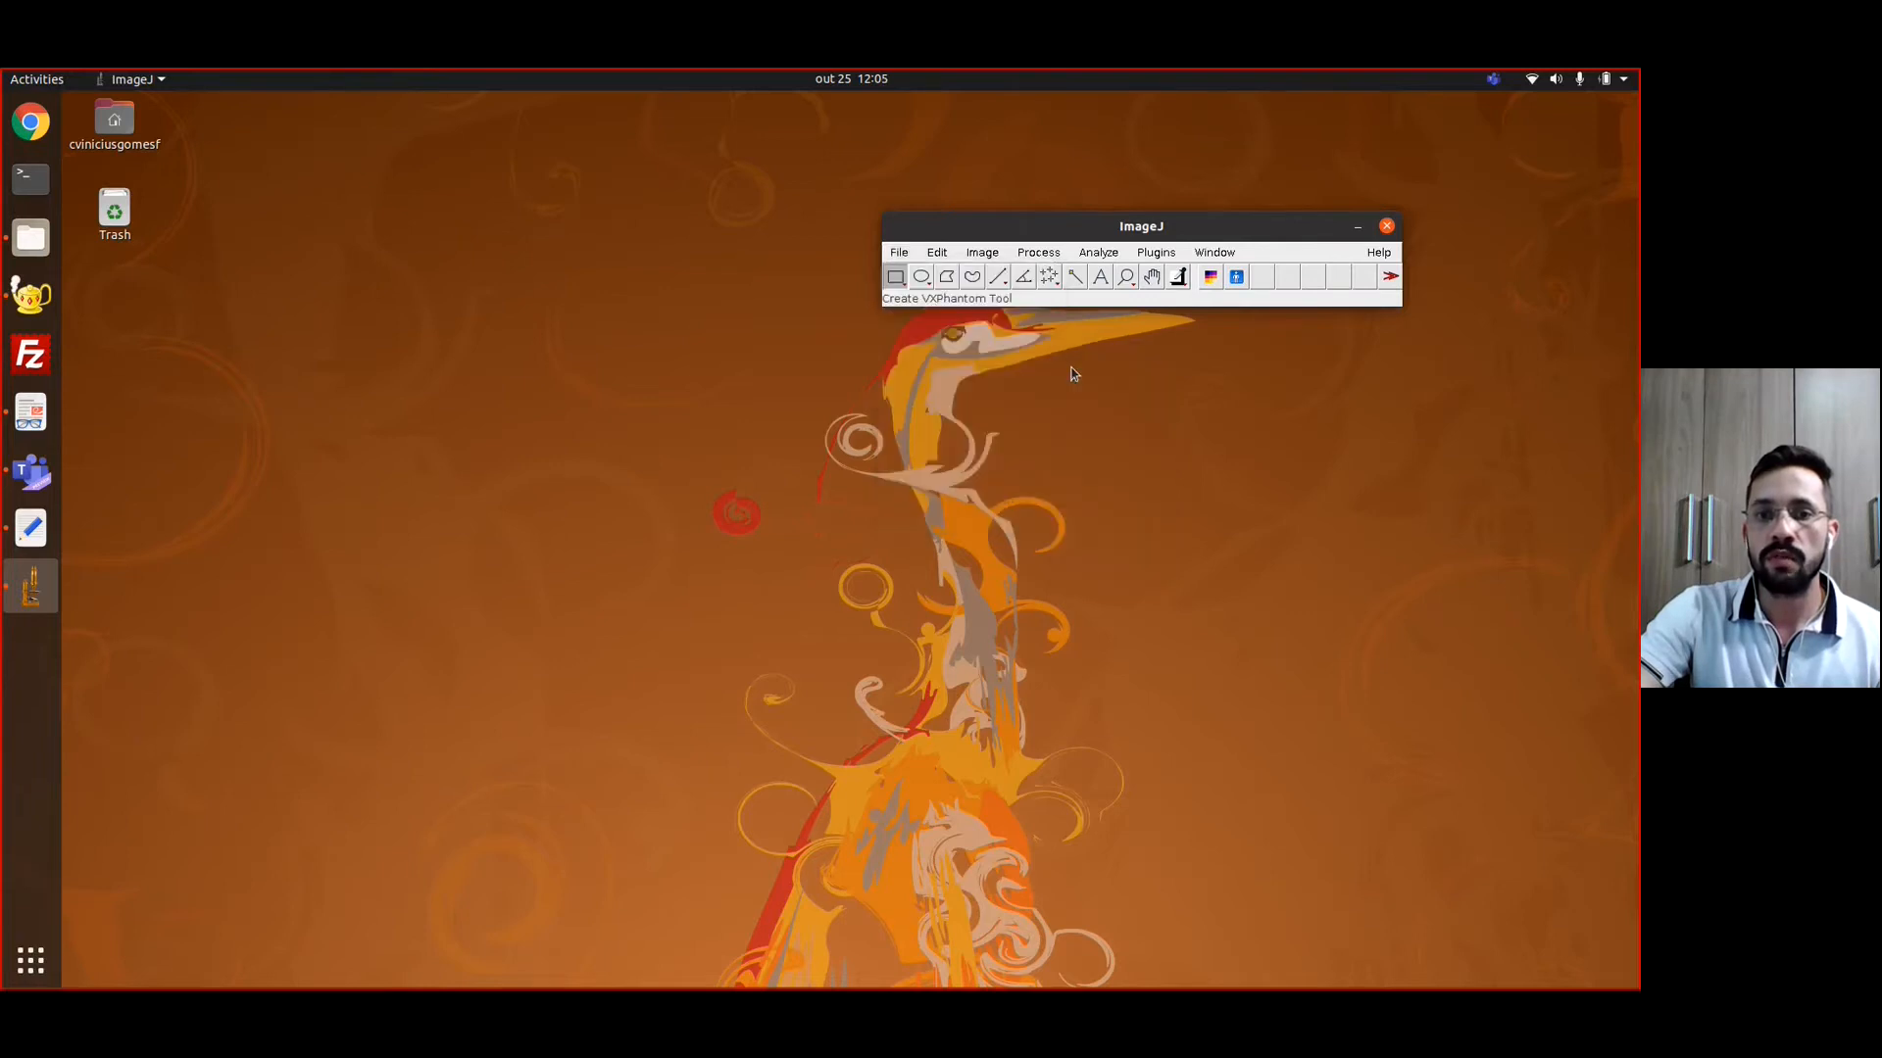
click(642, 379)
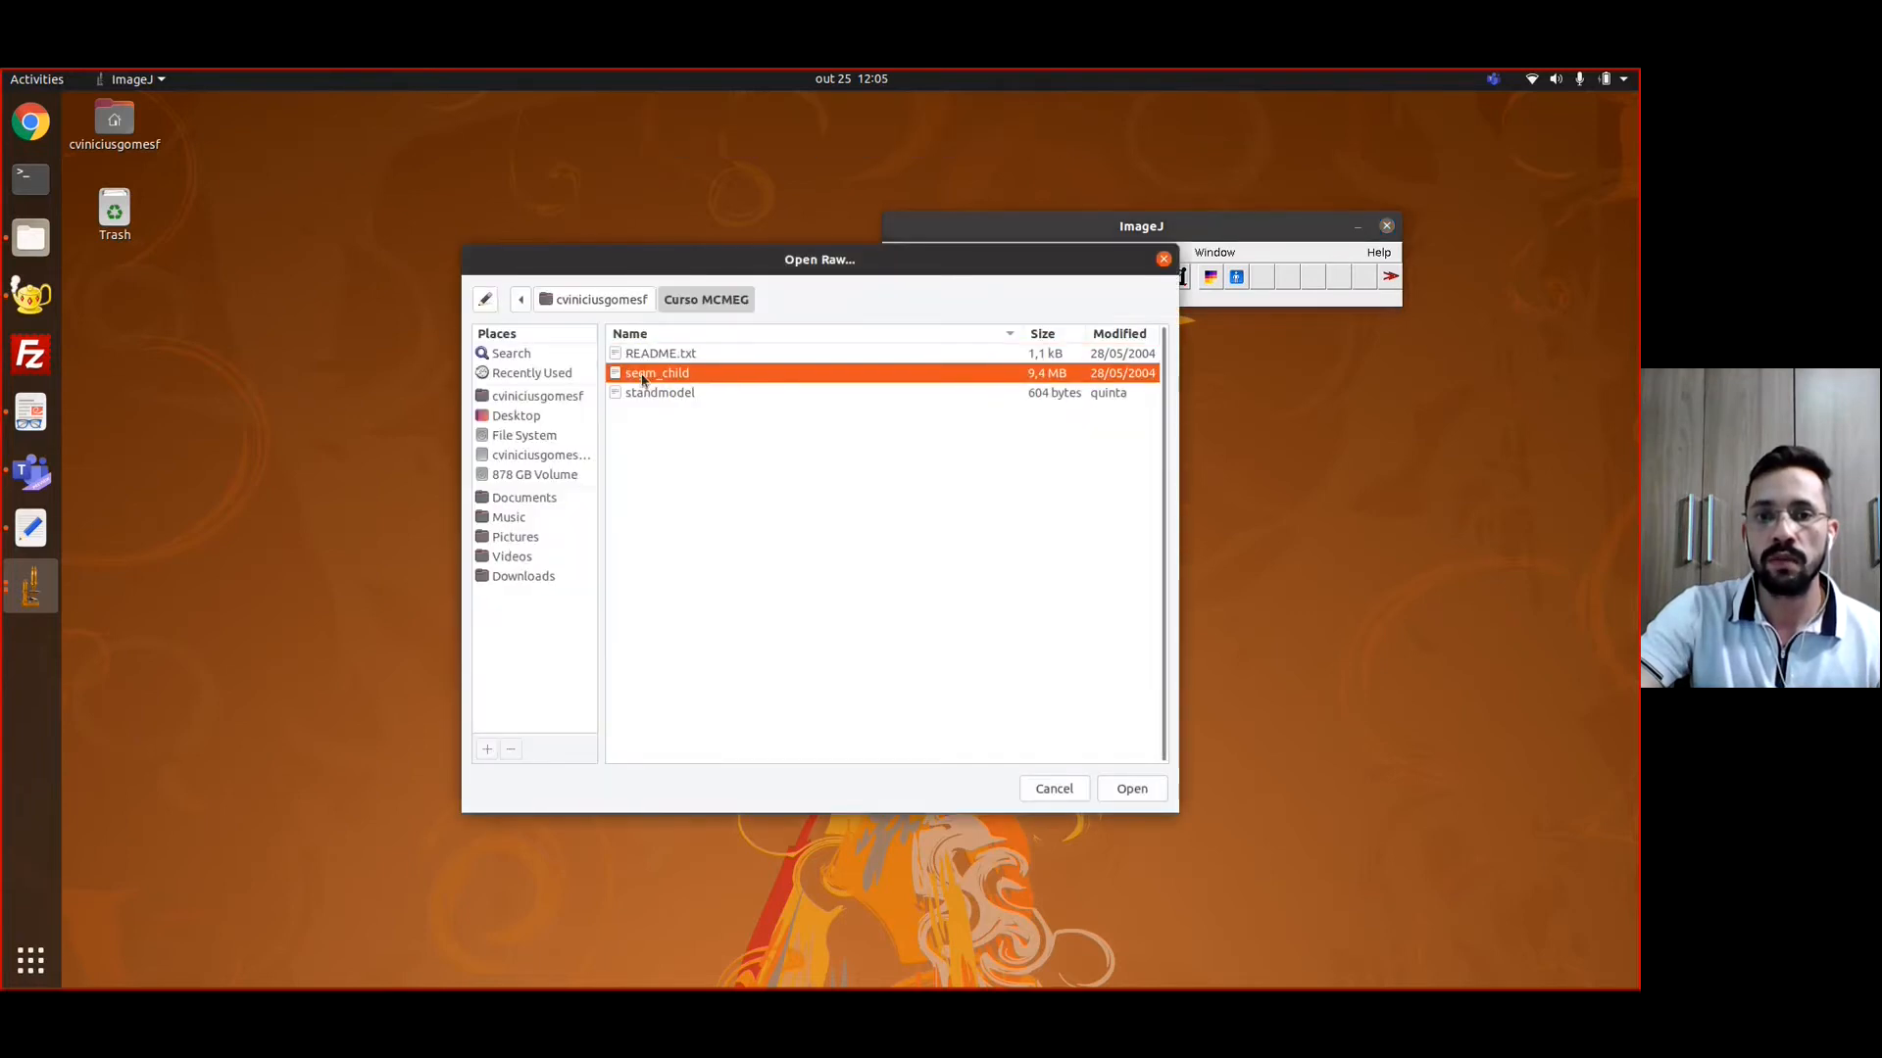
double_click(676, 375)
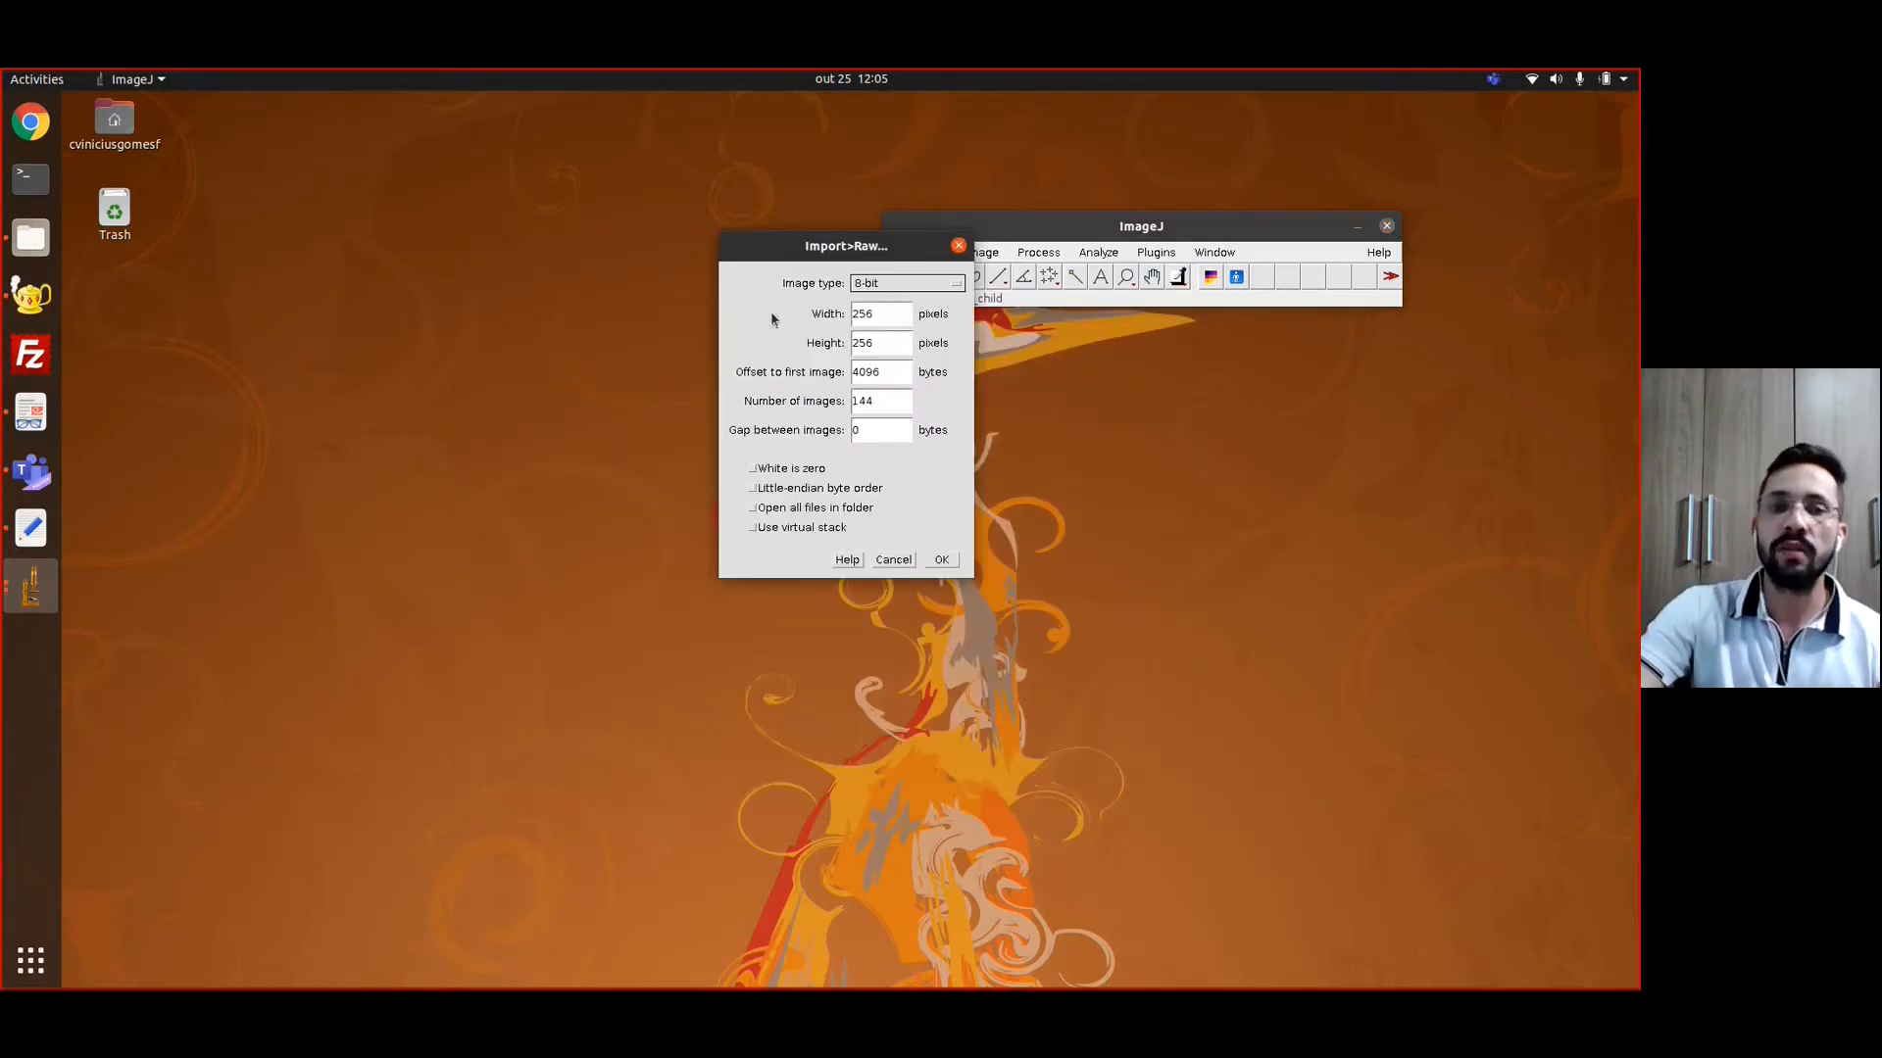
drag(810, 245, 865, 298)
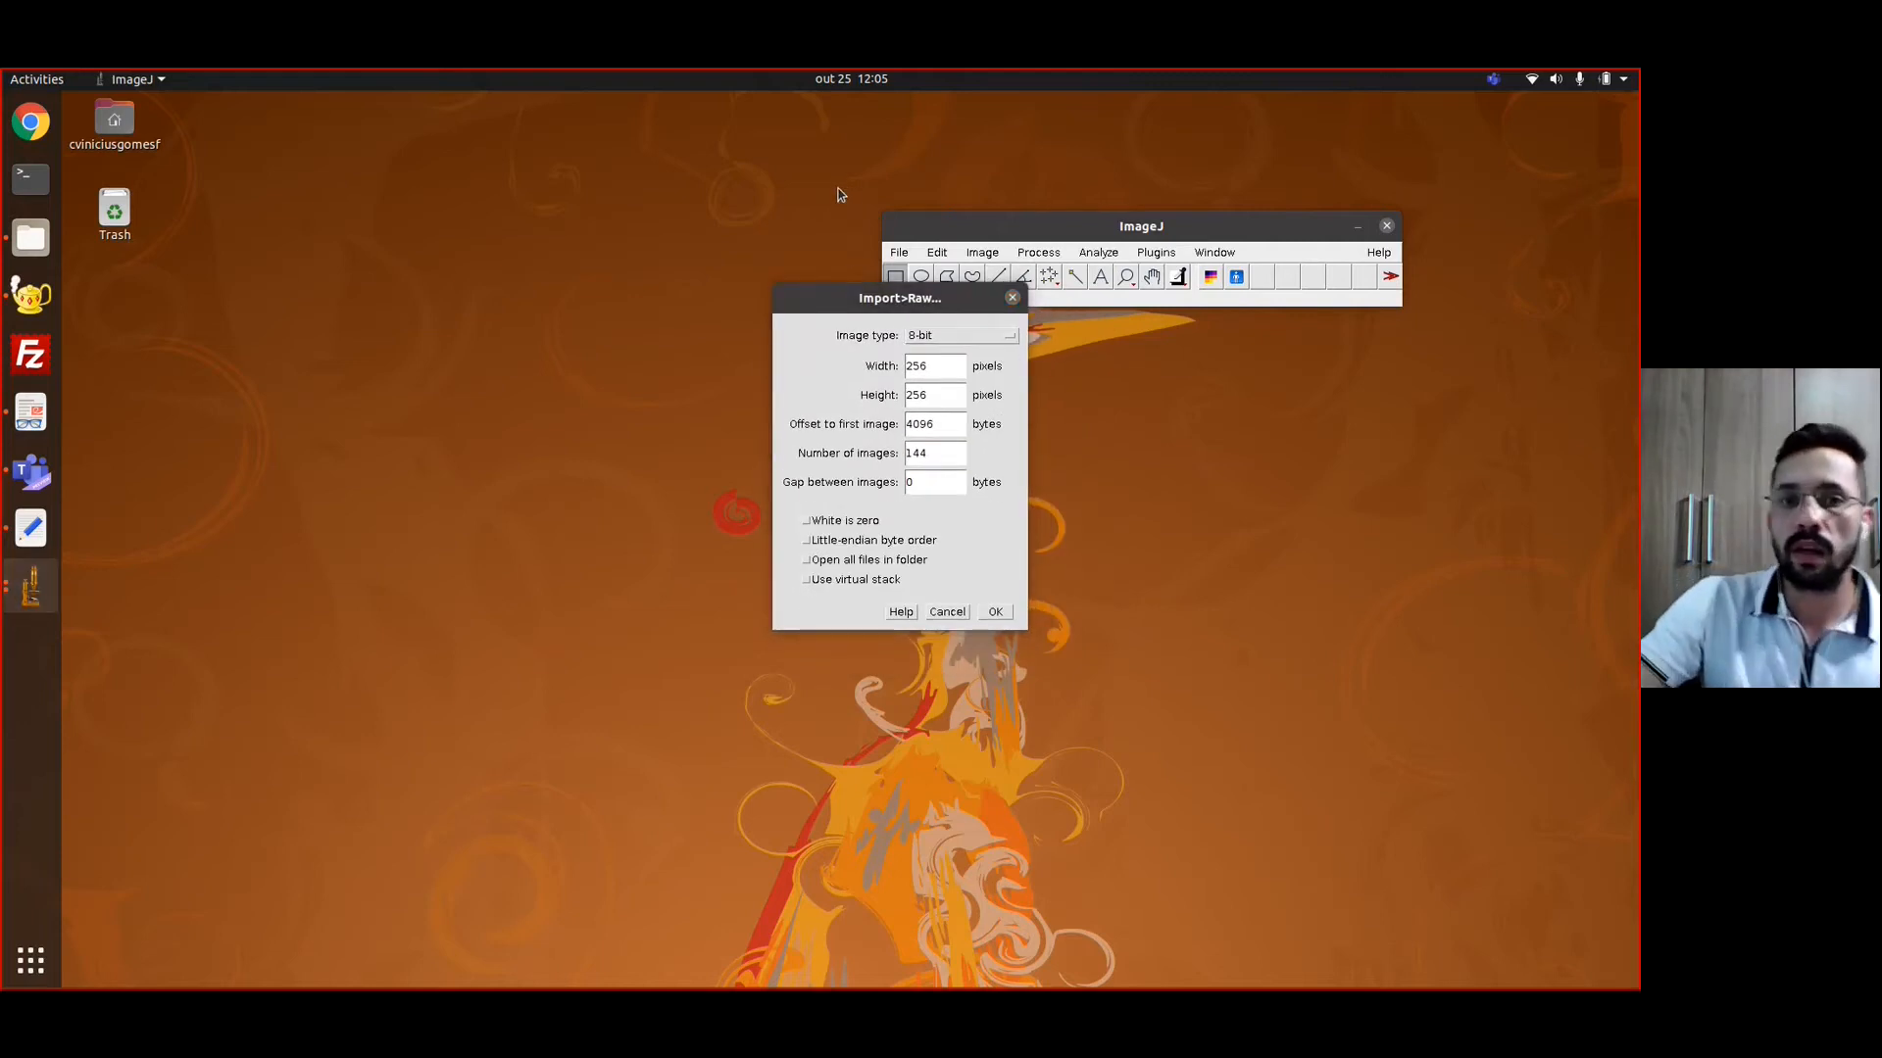
drag(894, 306, 943, 207)
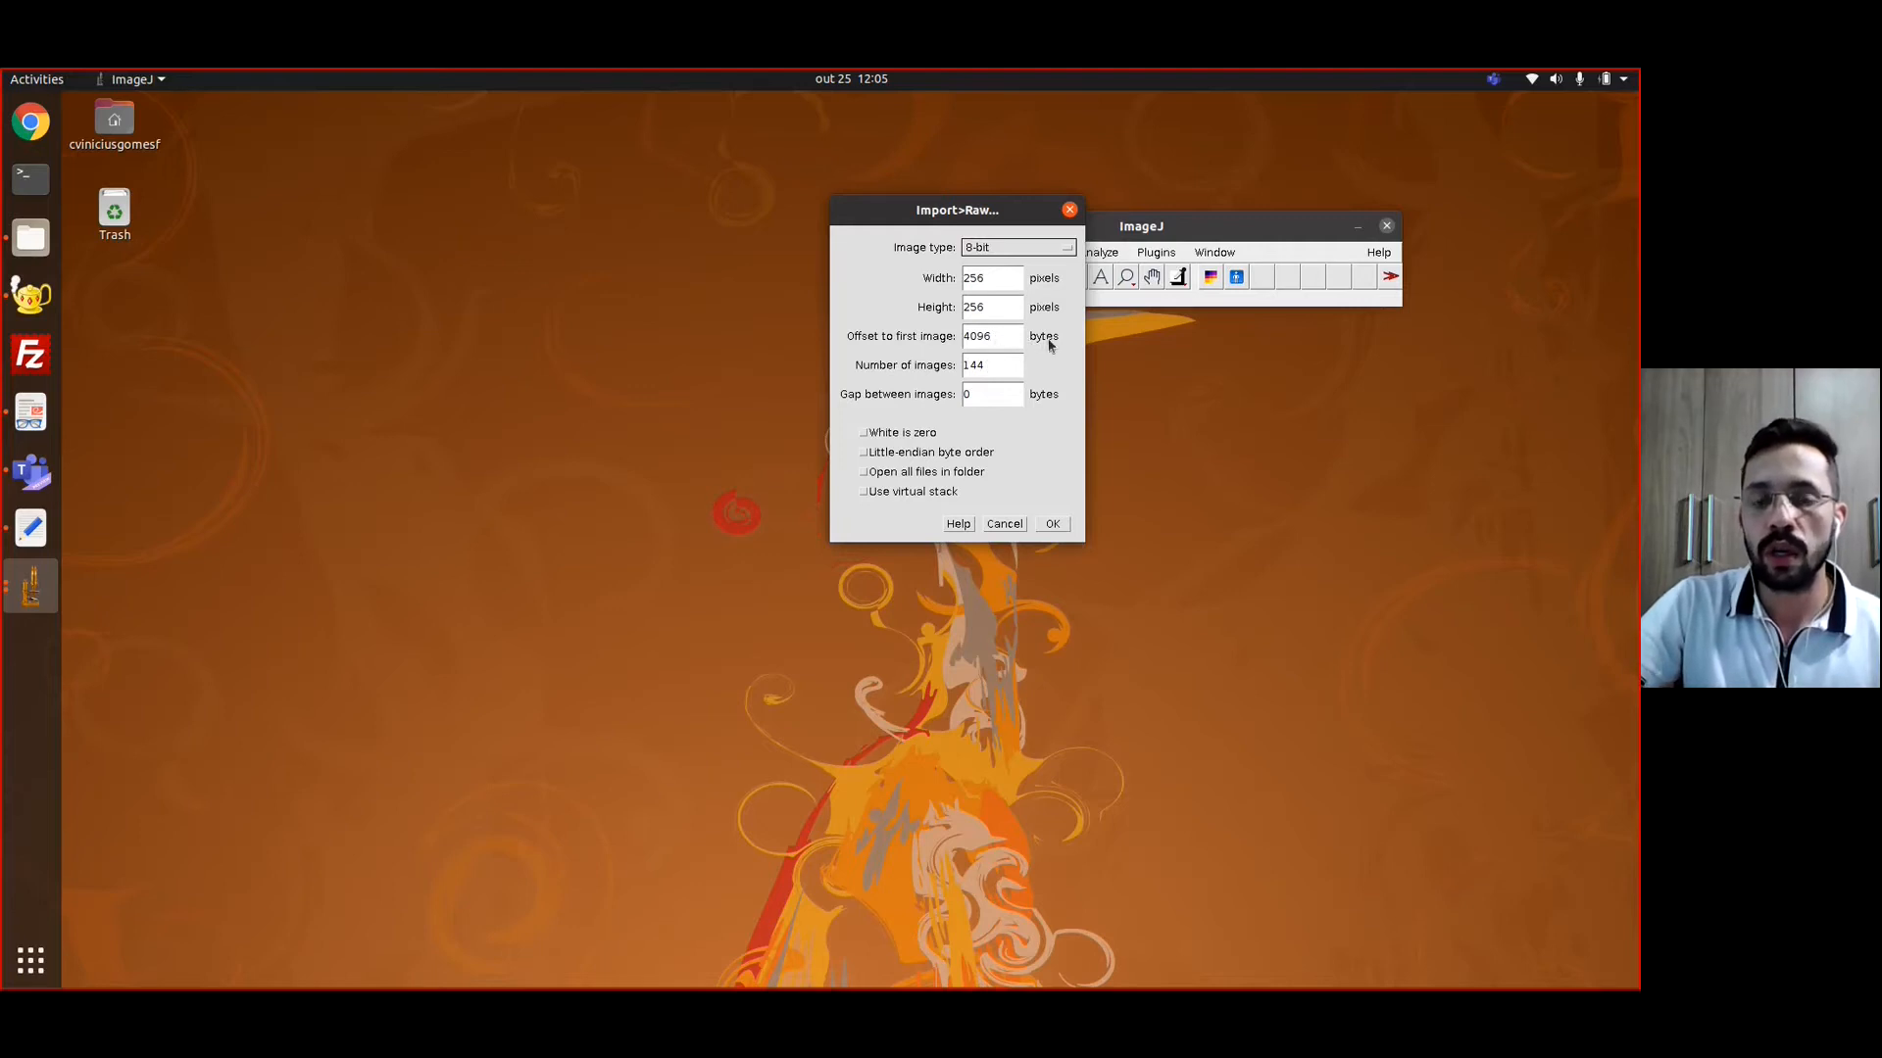
Switch to the text editor and check the header length and matrix dimensions of segm_child in README.txt
click(30, 530)
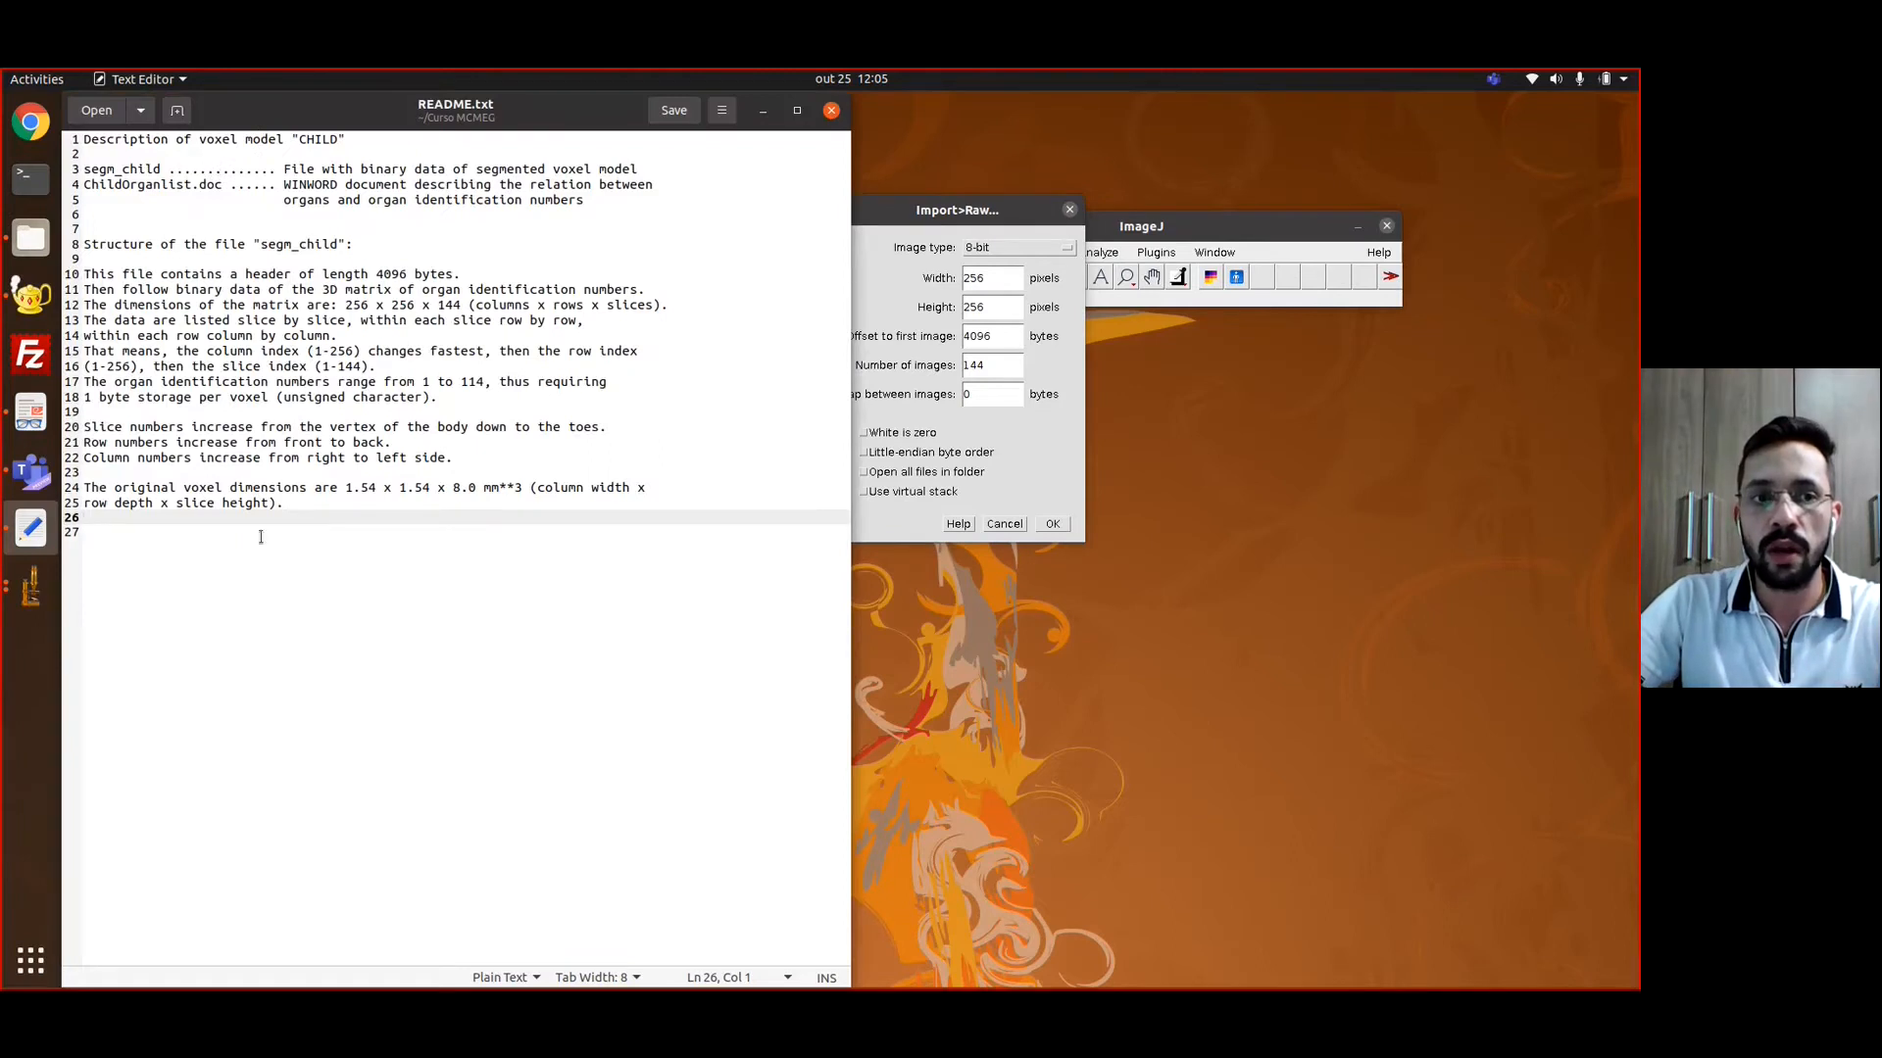
drag(310, 515, 56, 73)
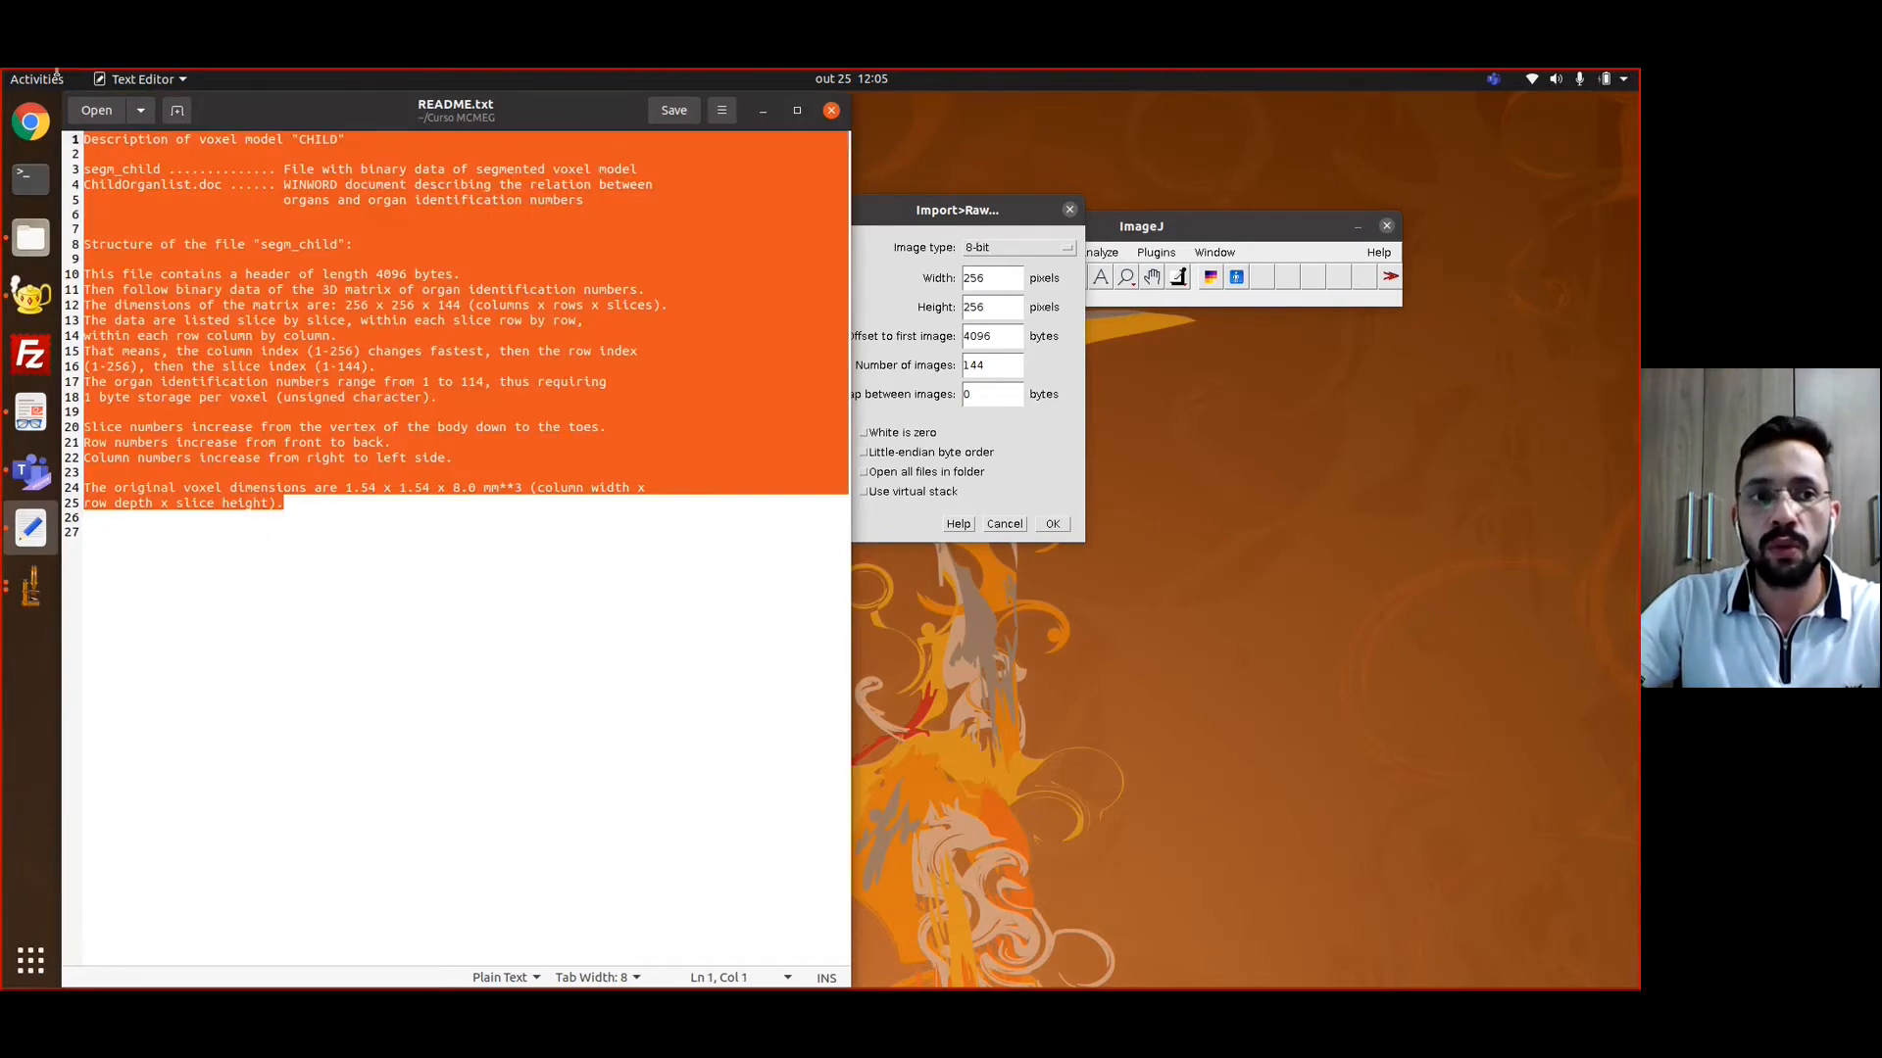
click(284, 319)
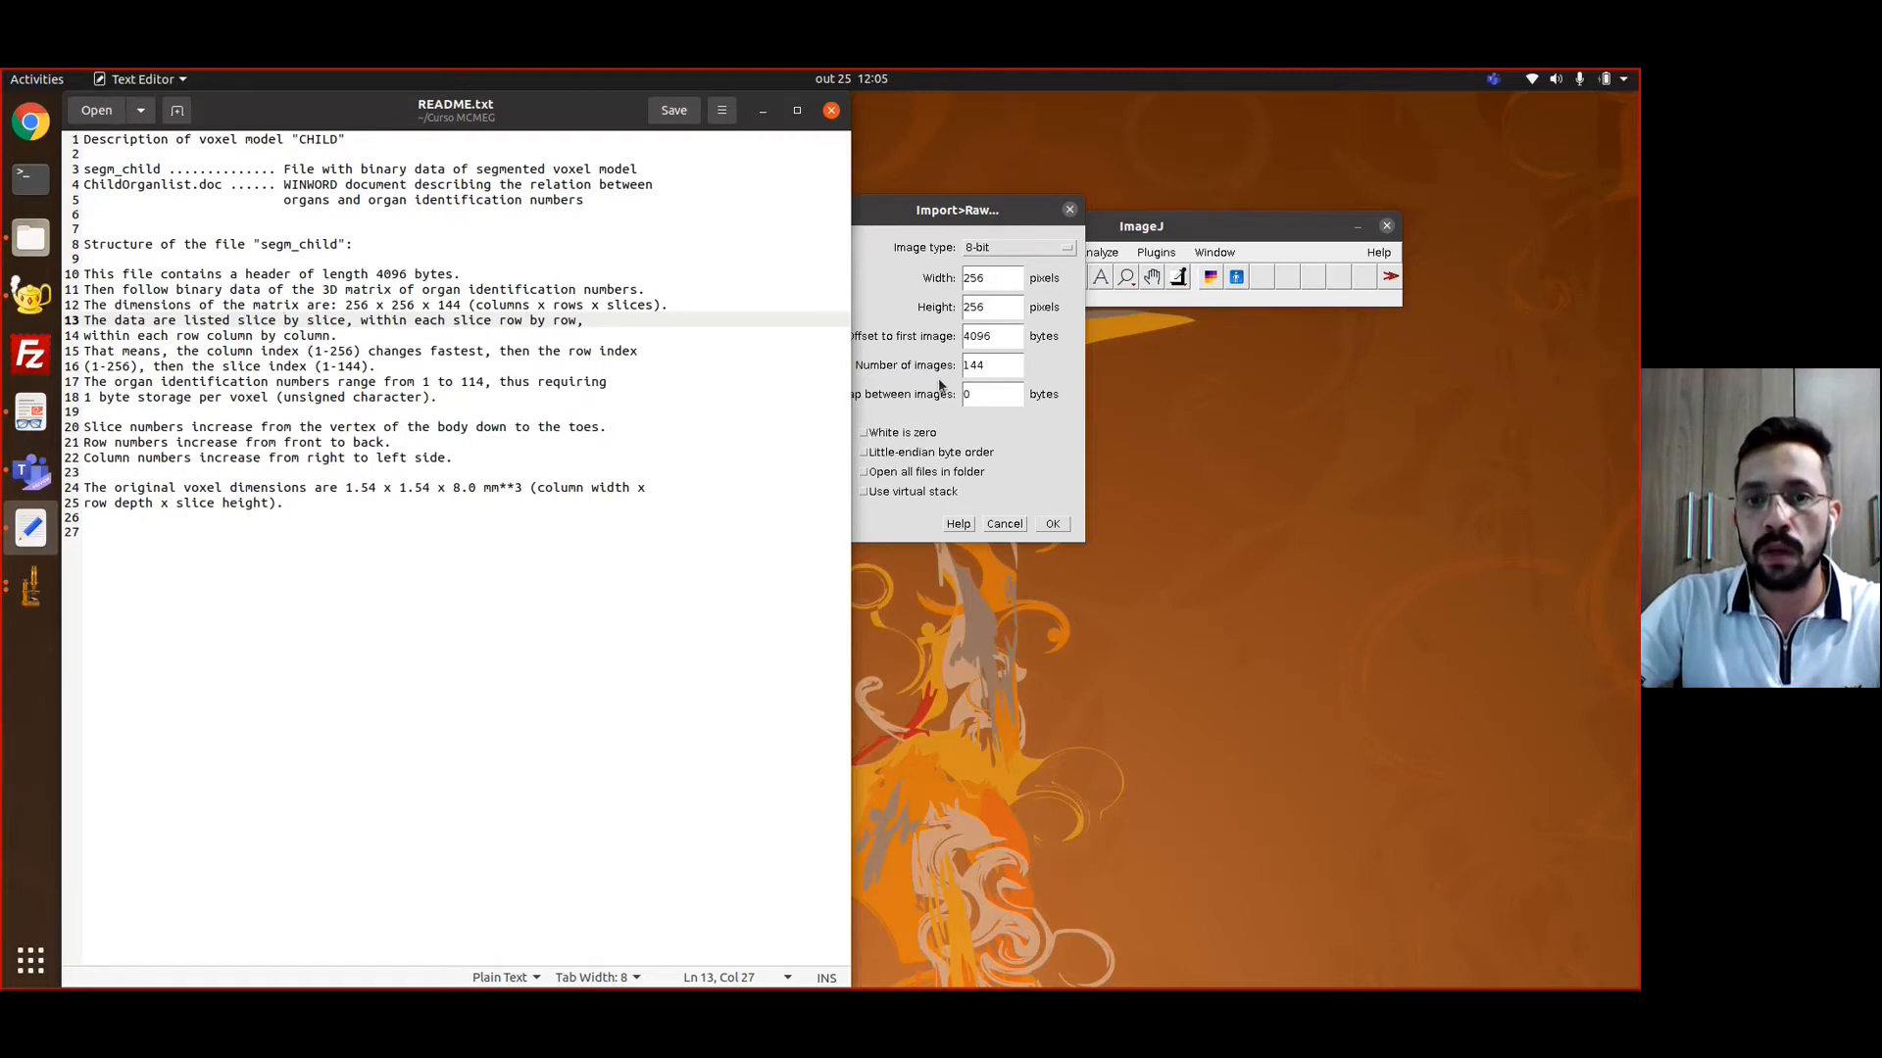
click(763, 110)
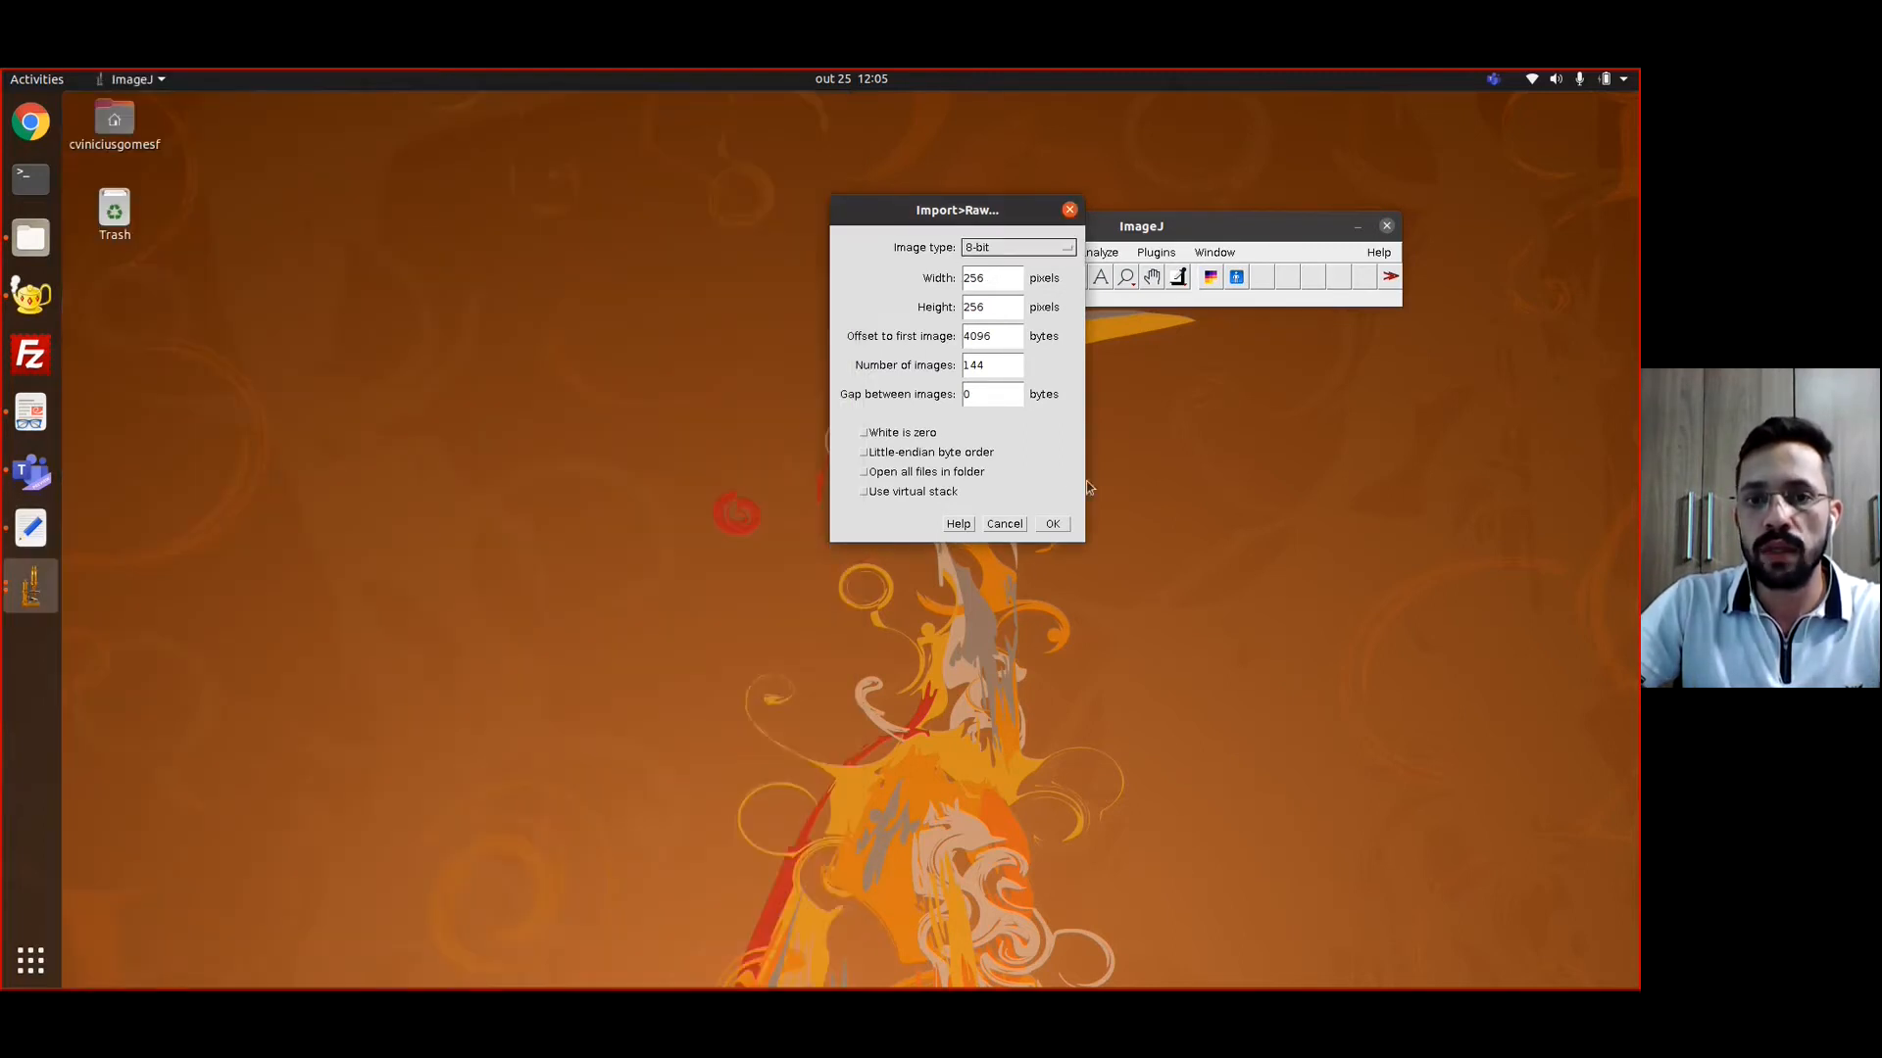
Import segm_child as 144 8-bit images of 256 x 256 pixels with a 4096-byte offset, and browse the slices
drag(941, 208, 718, 194)
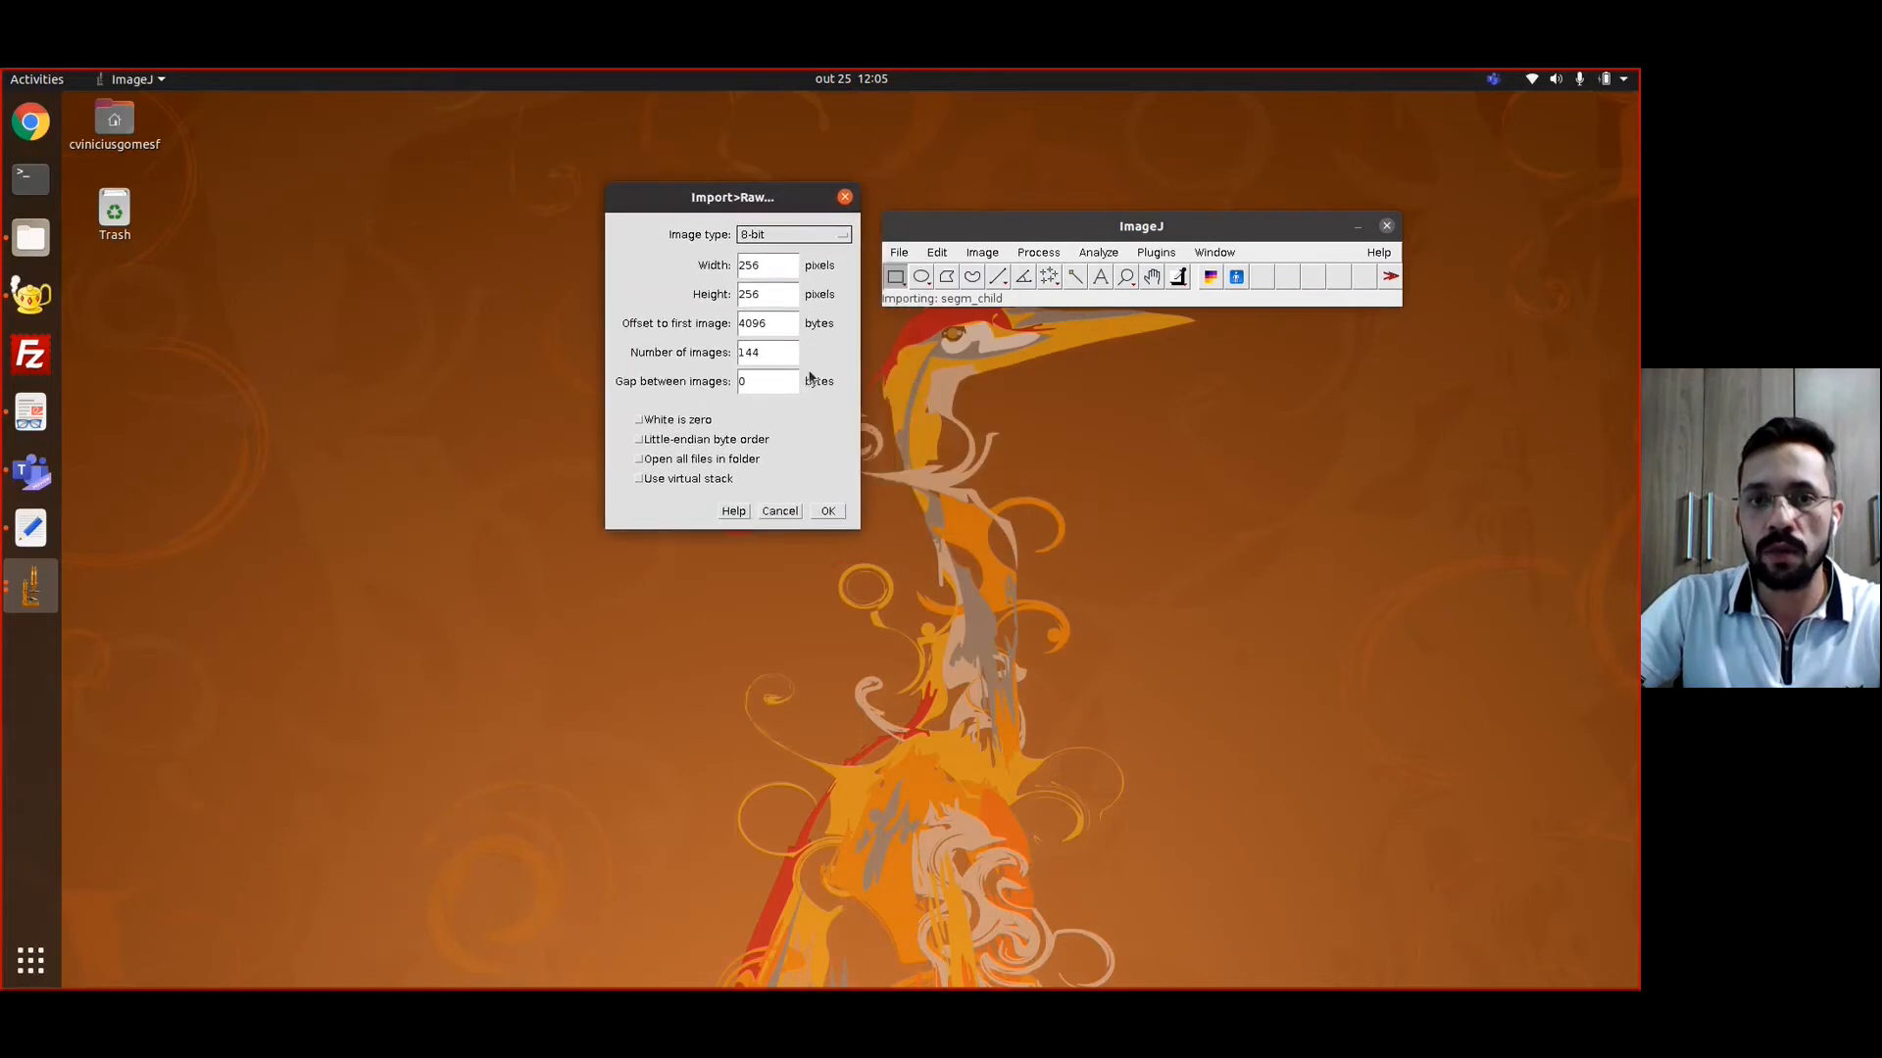
click(829, 510)
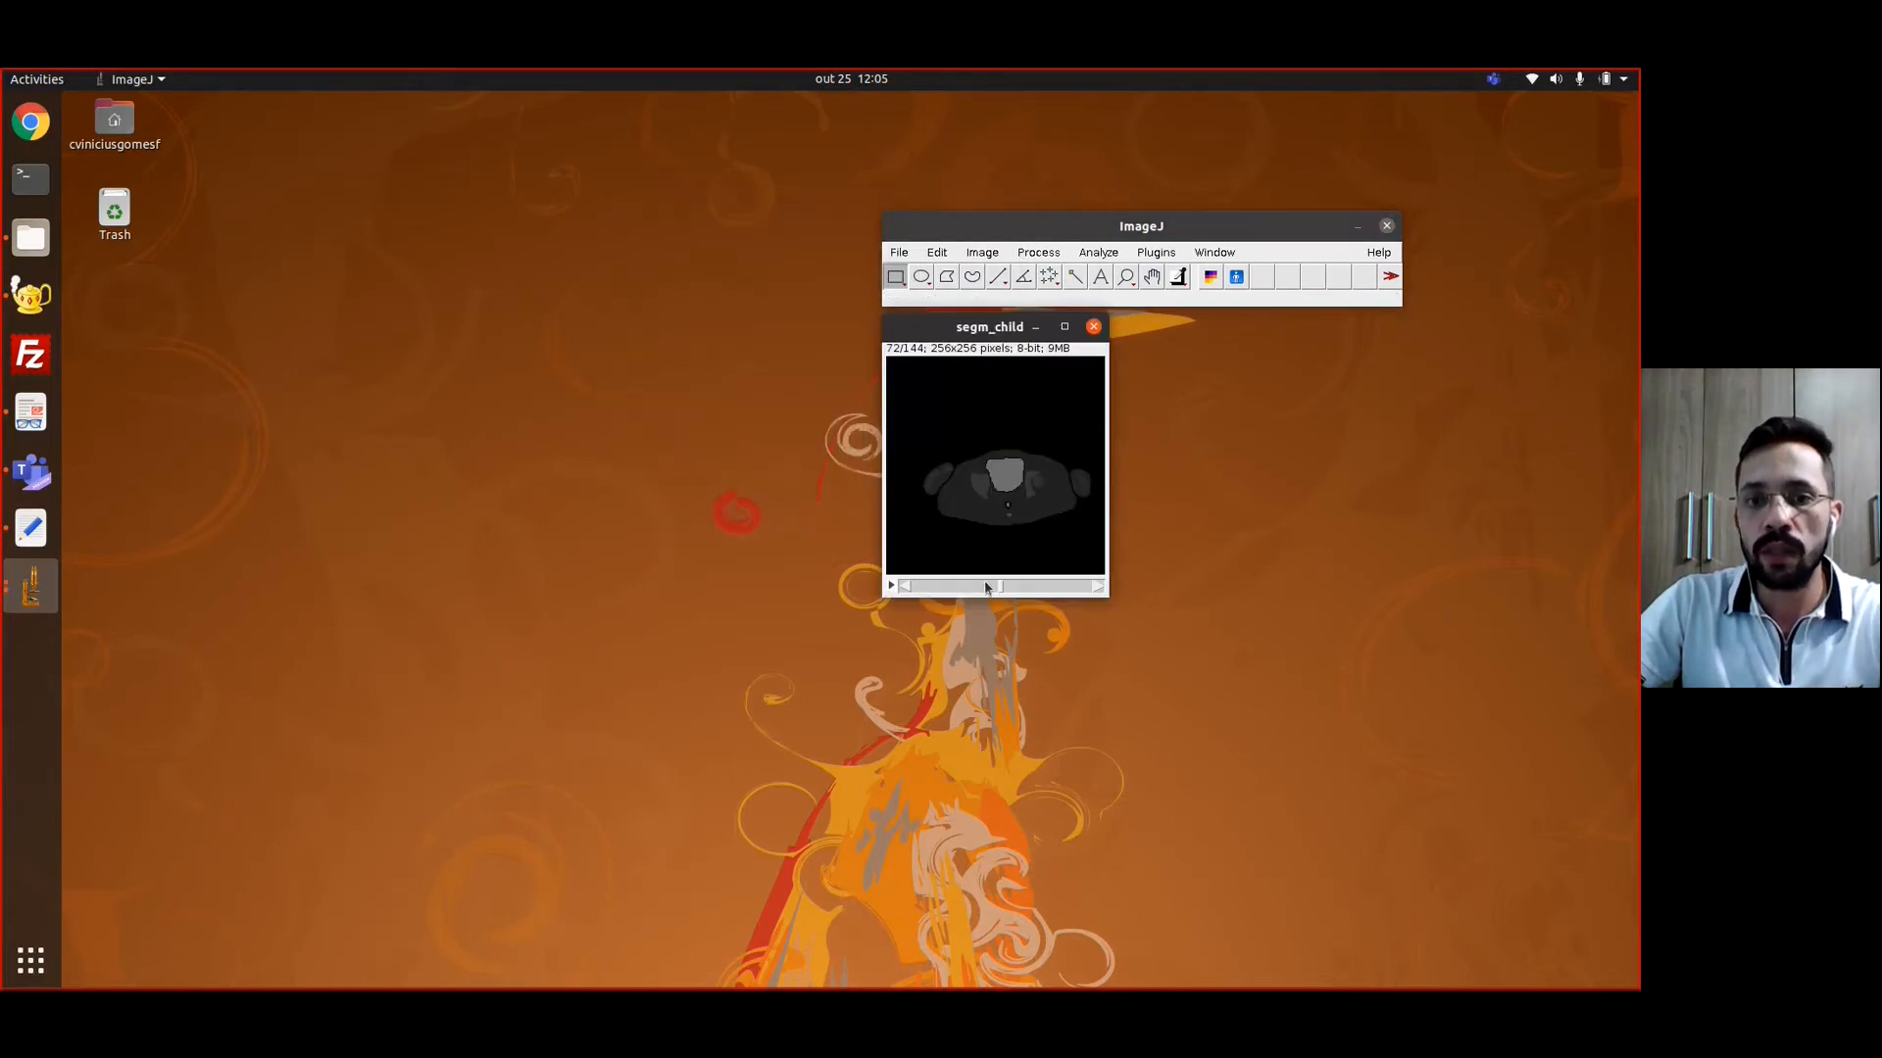
drag(993, 591, 1098, 600)
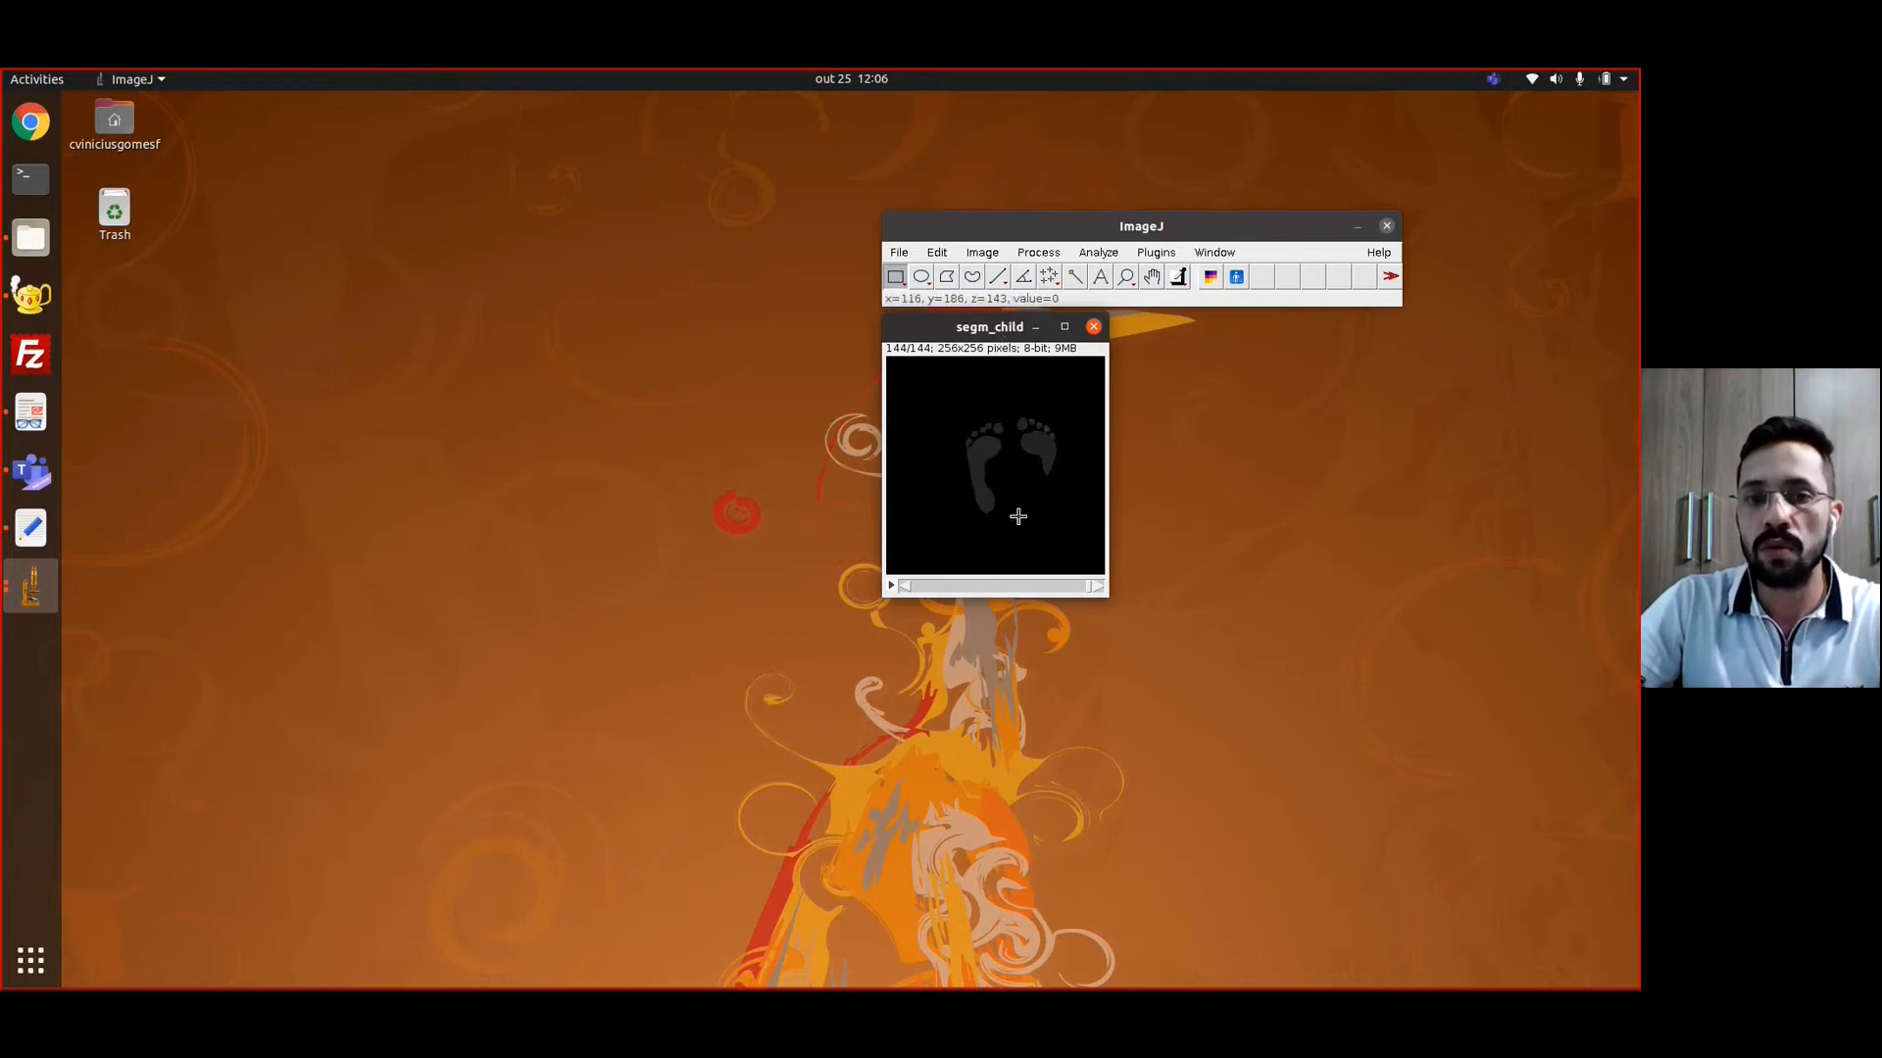
Run the Change Organs ID tool on segm_child and relabel organ 8 as 7, 9 as 8 and 10 as 9
click(1215, 284)
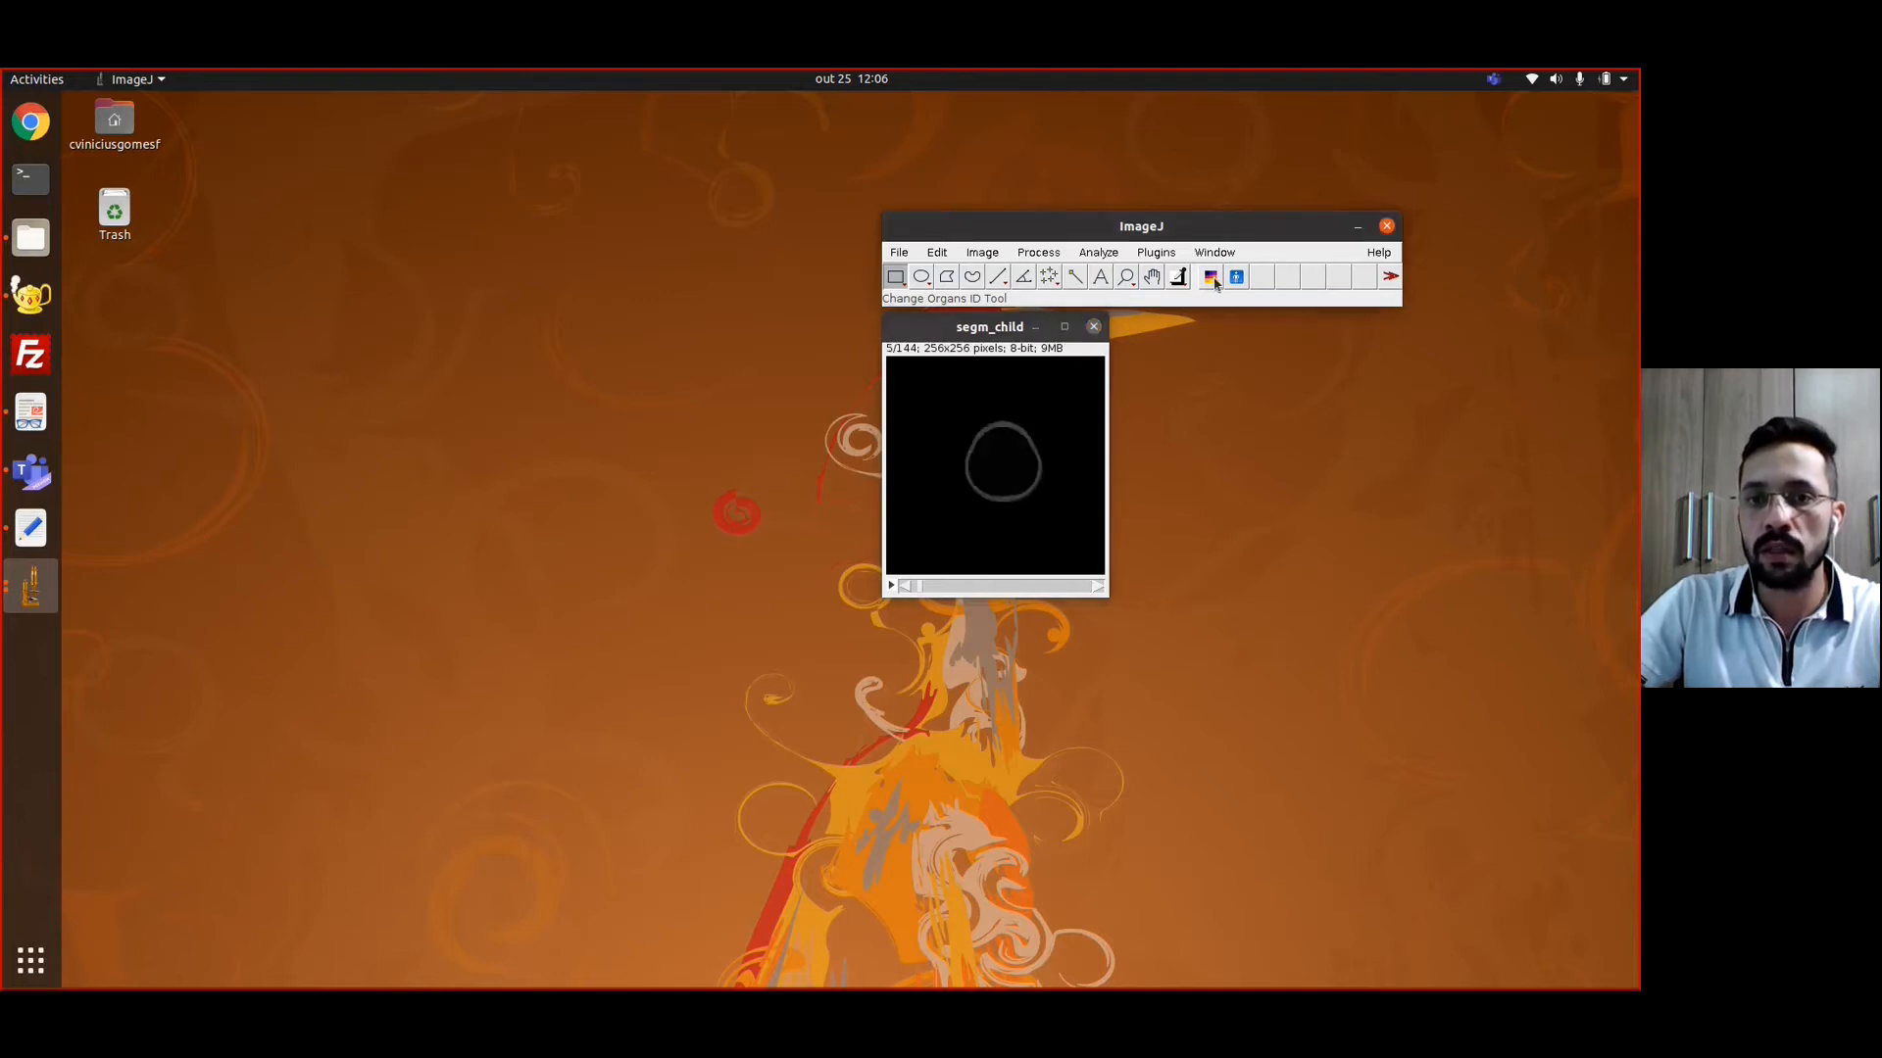
drag(777, 206, 644, 204)
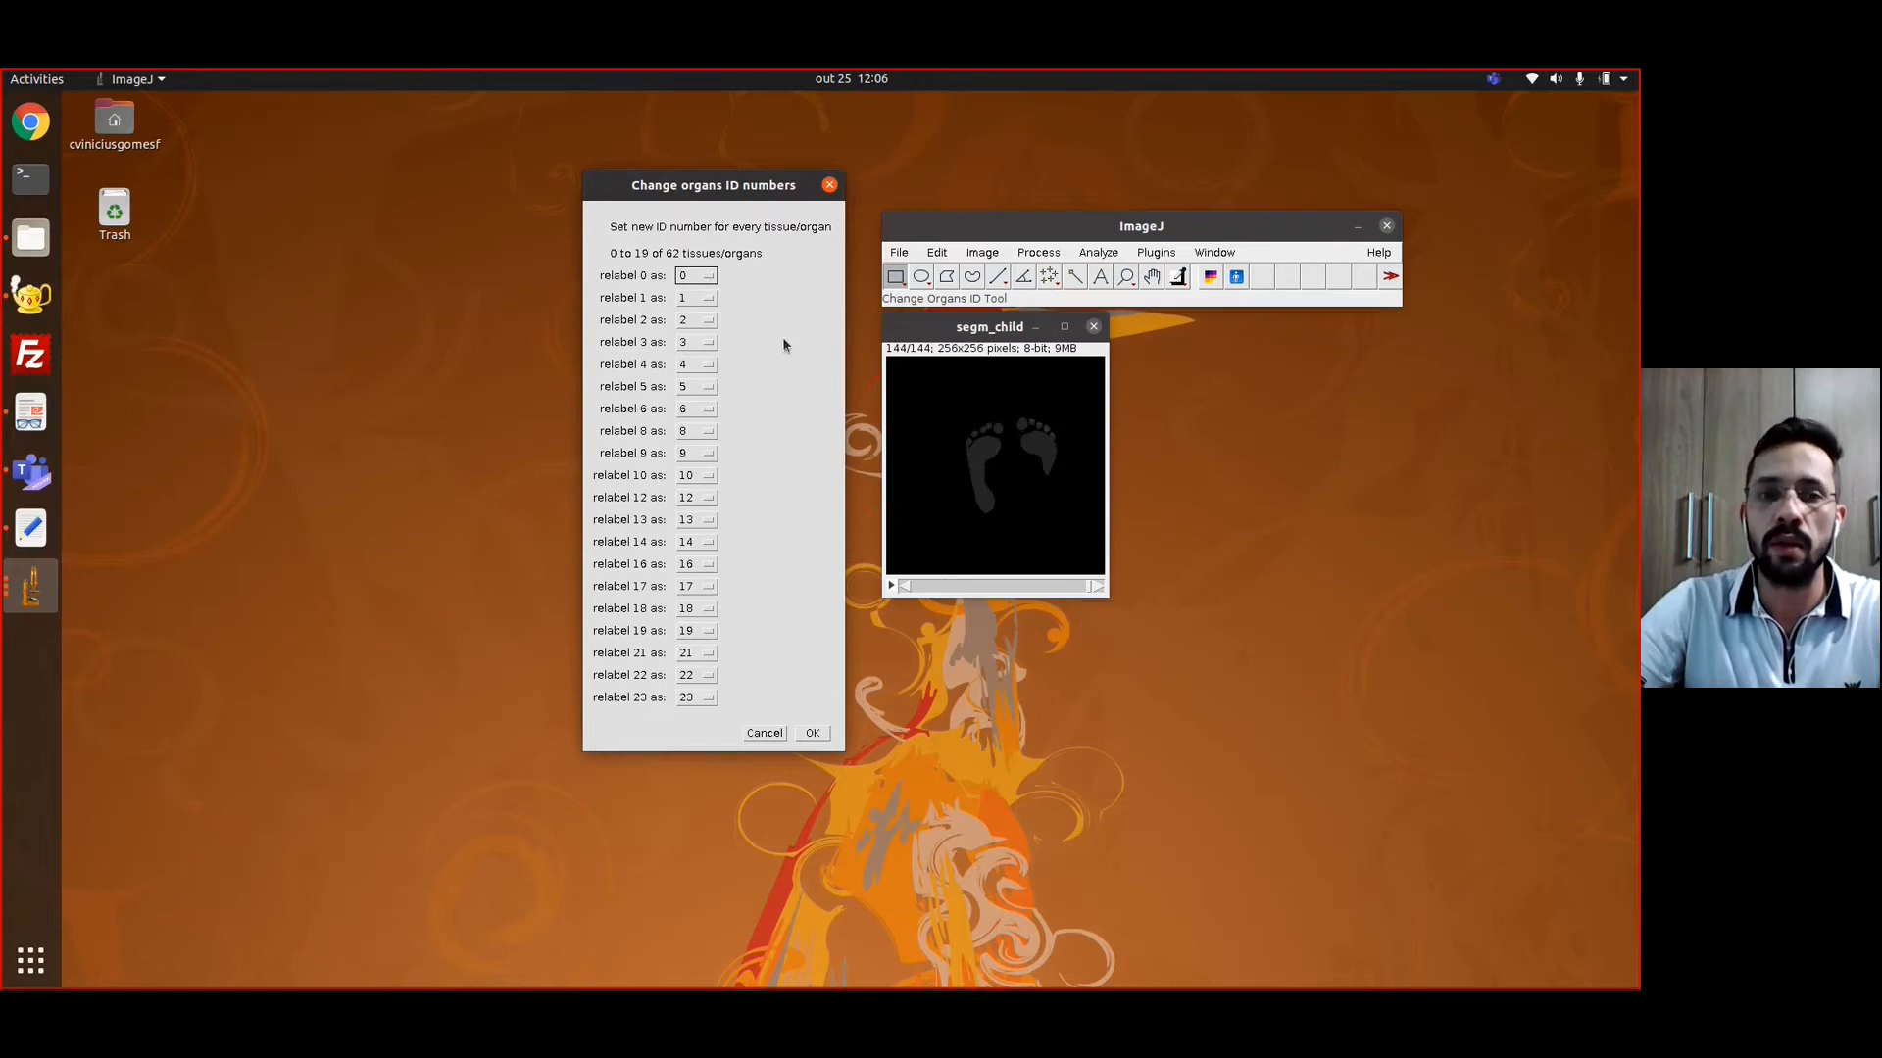
key(Tab)
key(Tab)
key(Tab)
key(Tab)
key(Tab)
key(Tab)
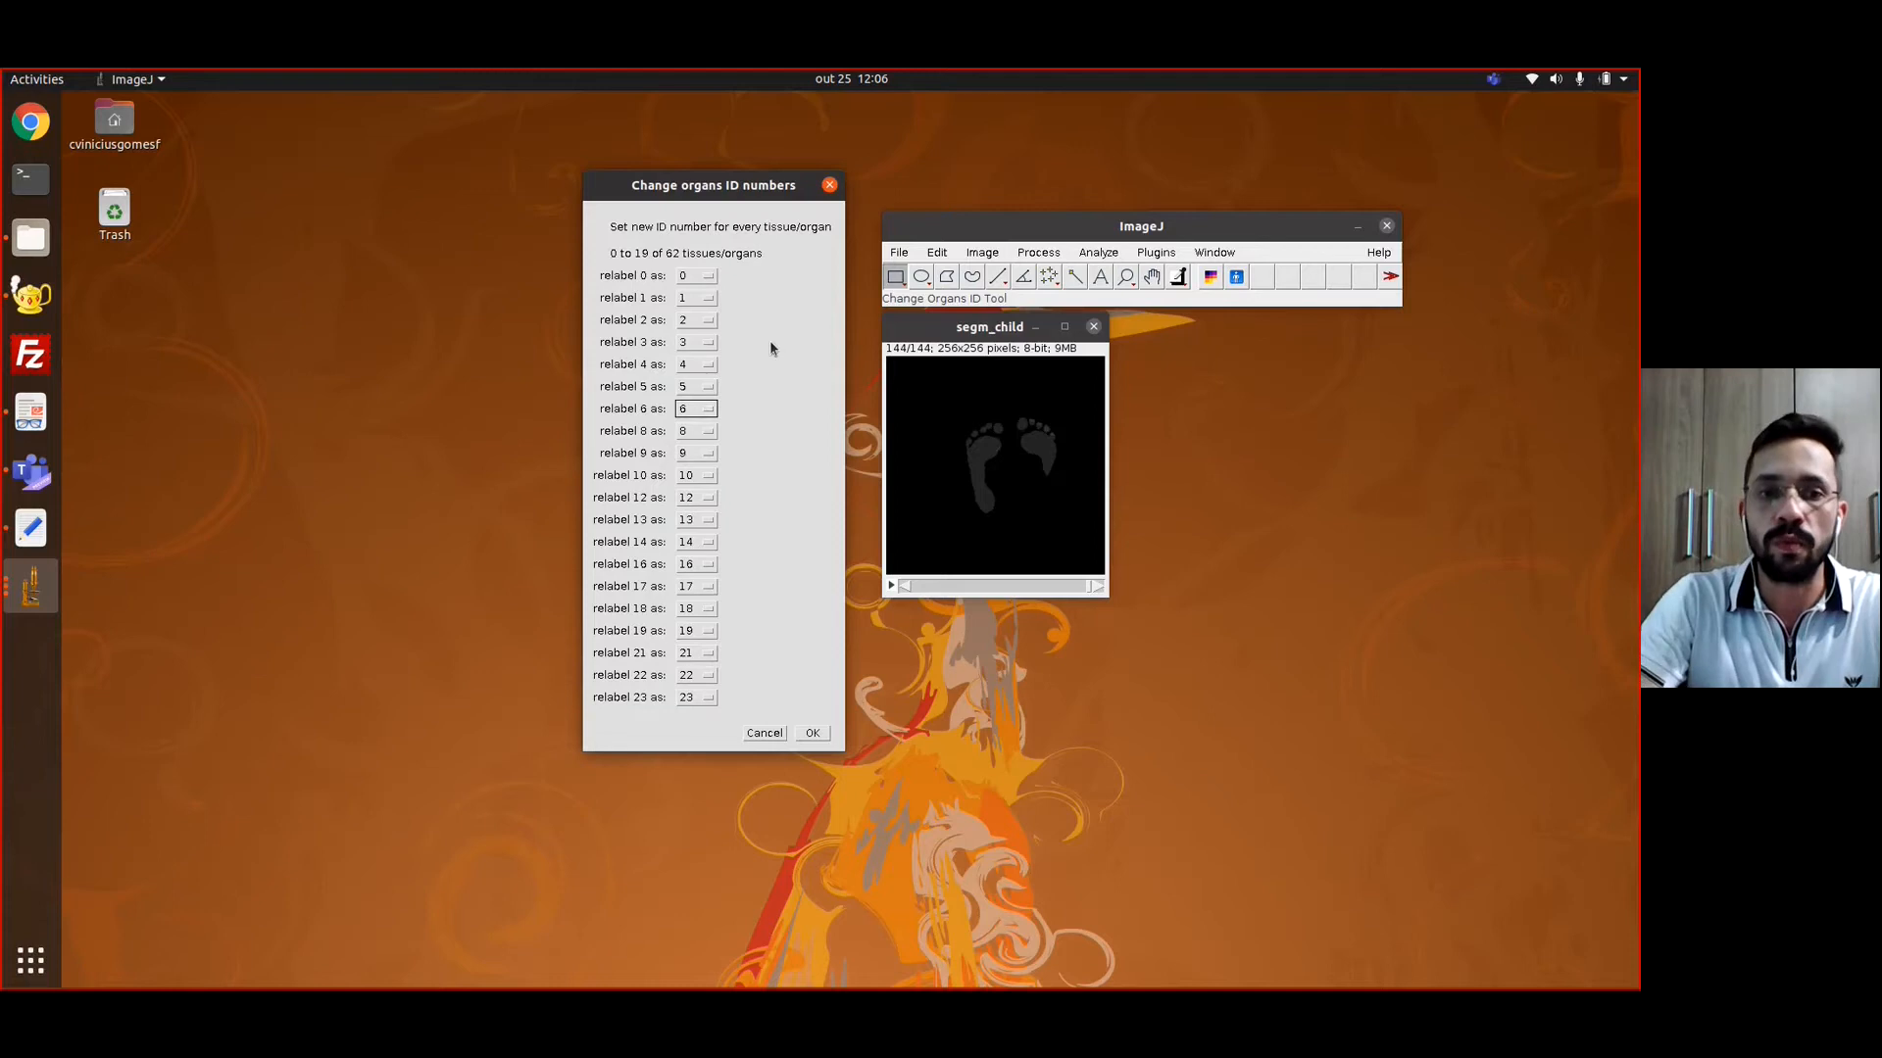
key(Tab)
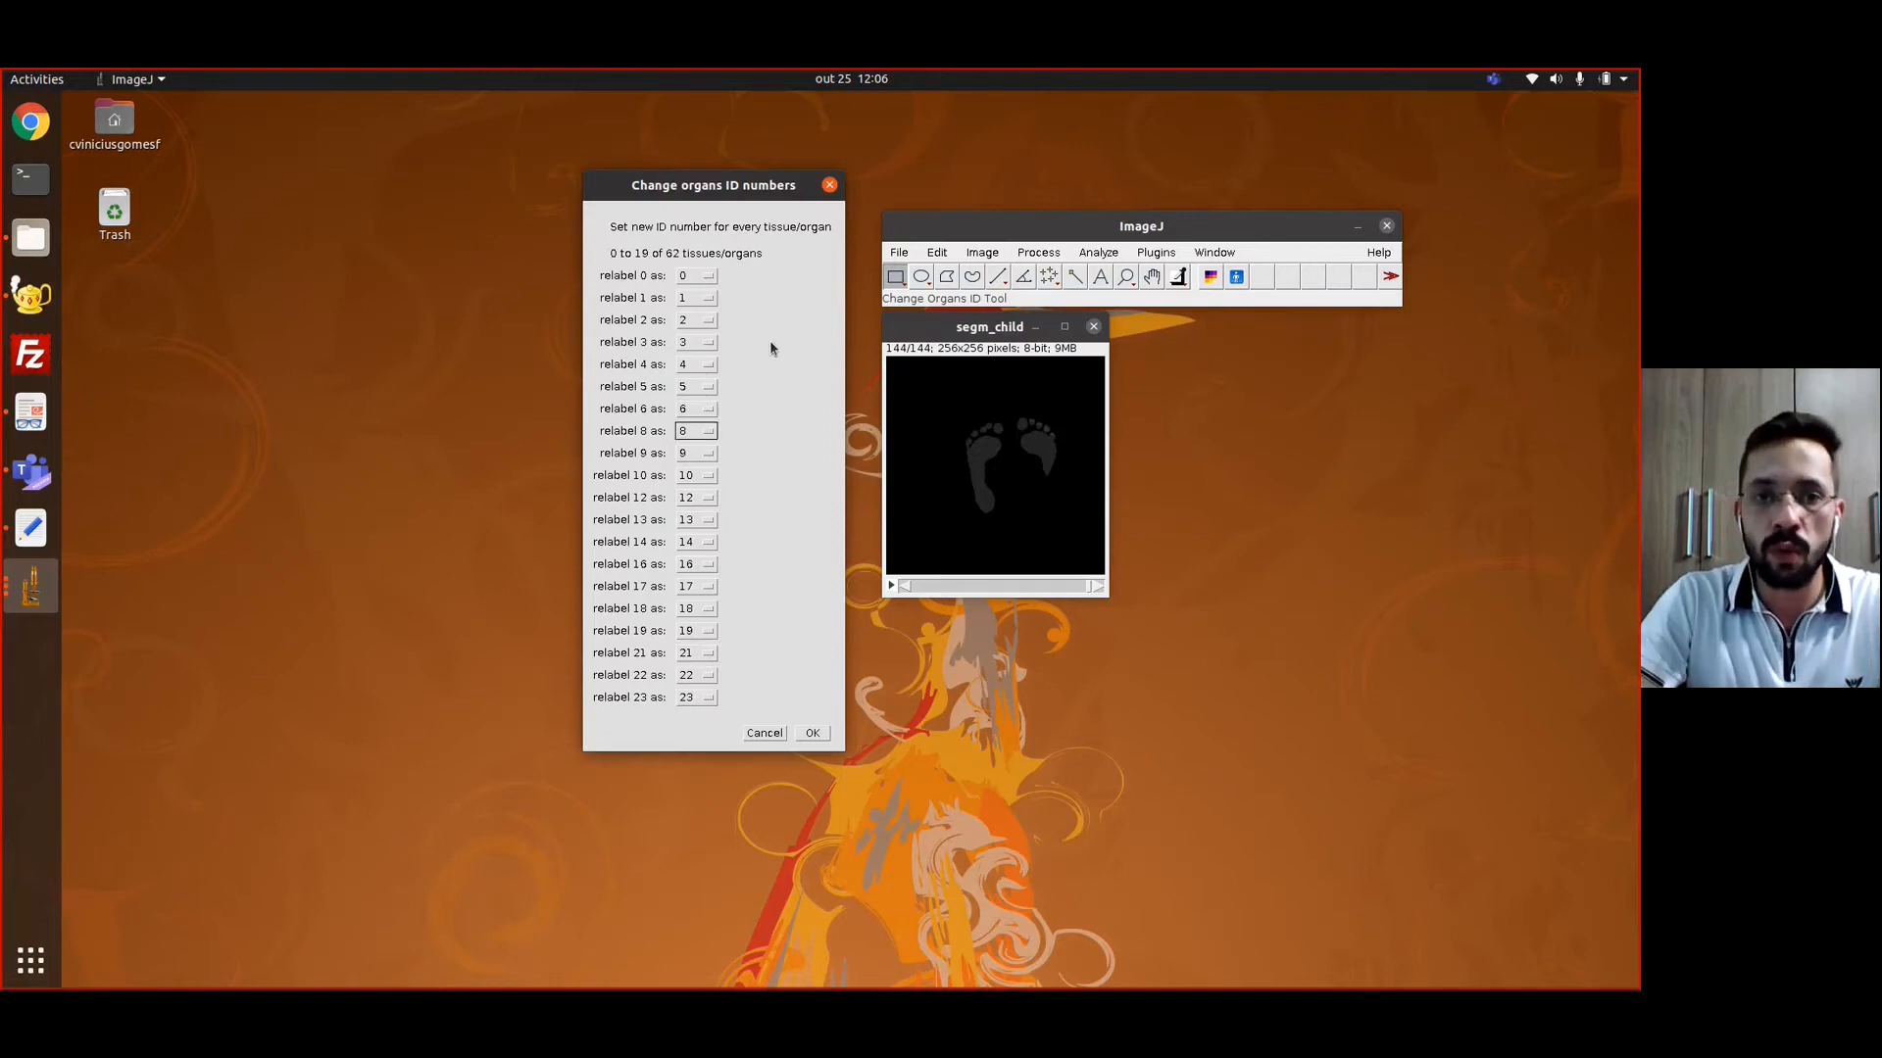
text(7)
key(Tab)
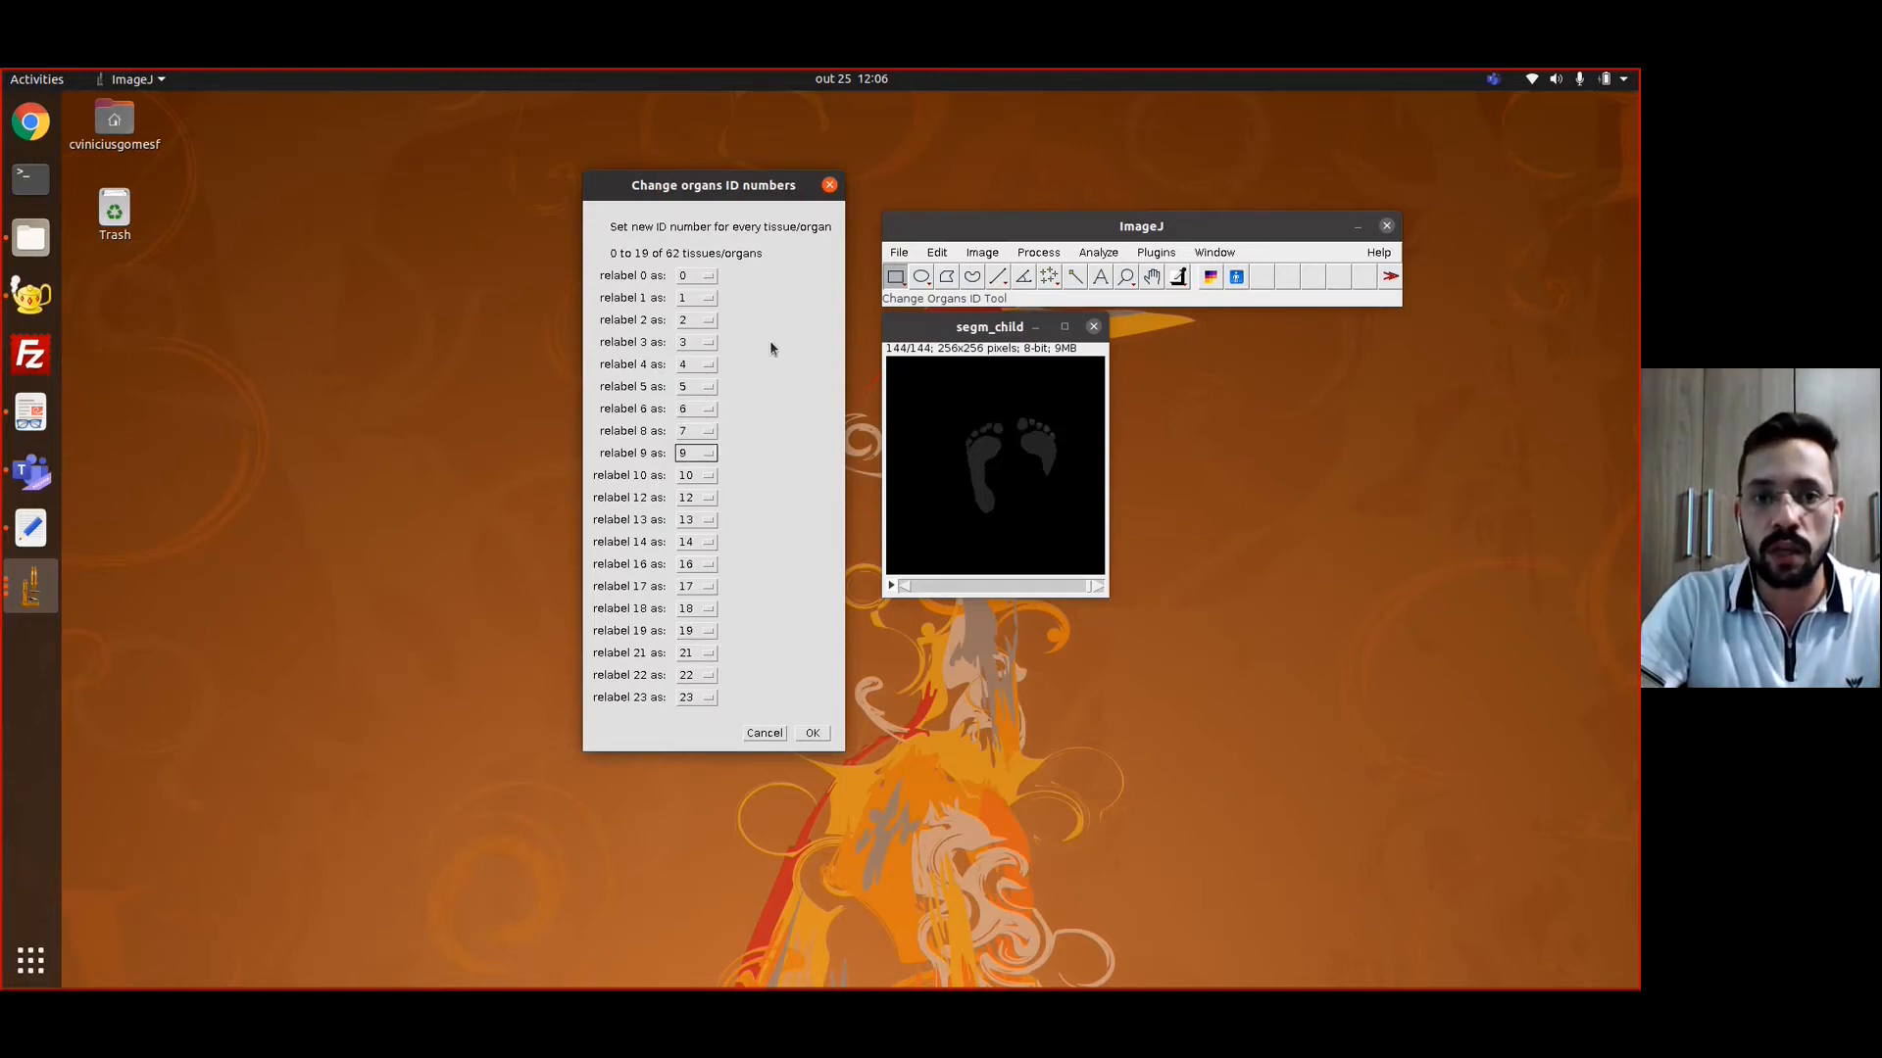
text(8)
key(Tab)
text(9)
key(Tab)
Relabel organ 12 as 10, 13 as 11, 14 as 12 and 16 as 13
text(11)
key(BackSpace)
text(0)
key(Tab)
text(11)
key(Tab)
text(12)
key(Tab)
text(15)
key(BackSpace)
text(3)
key(Tab)
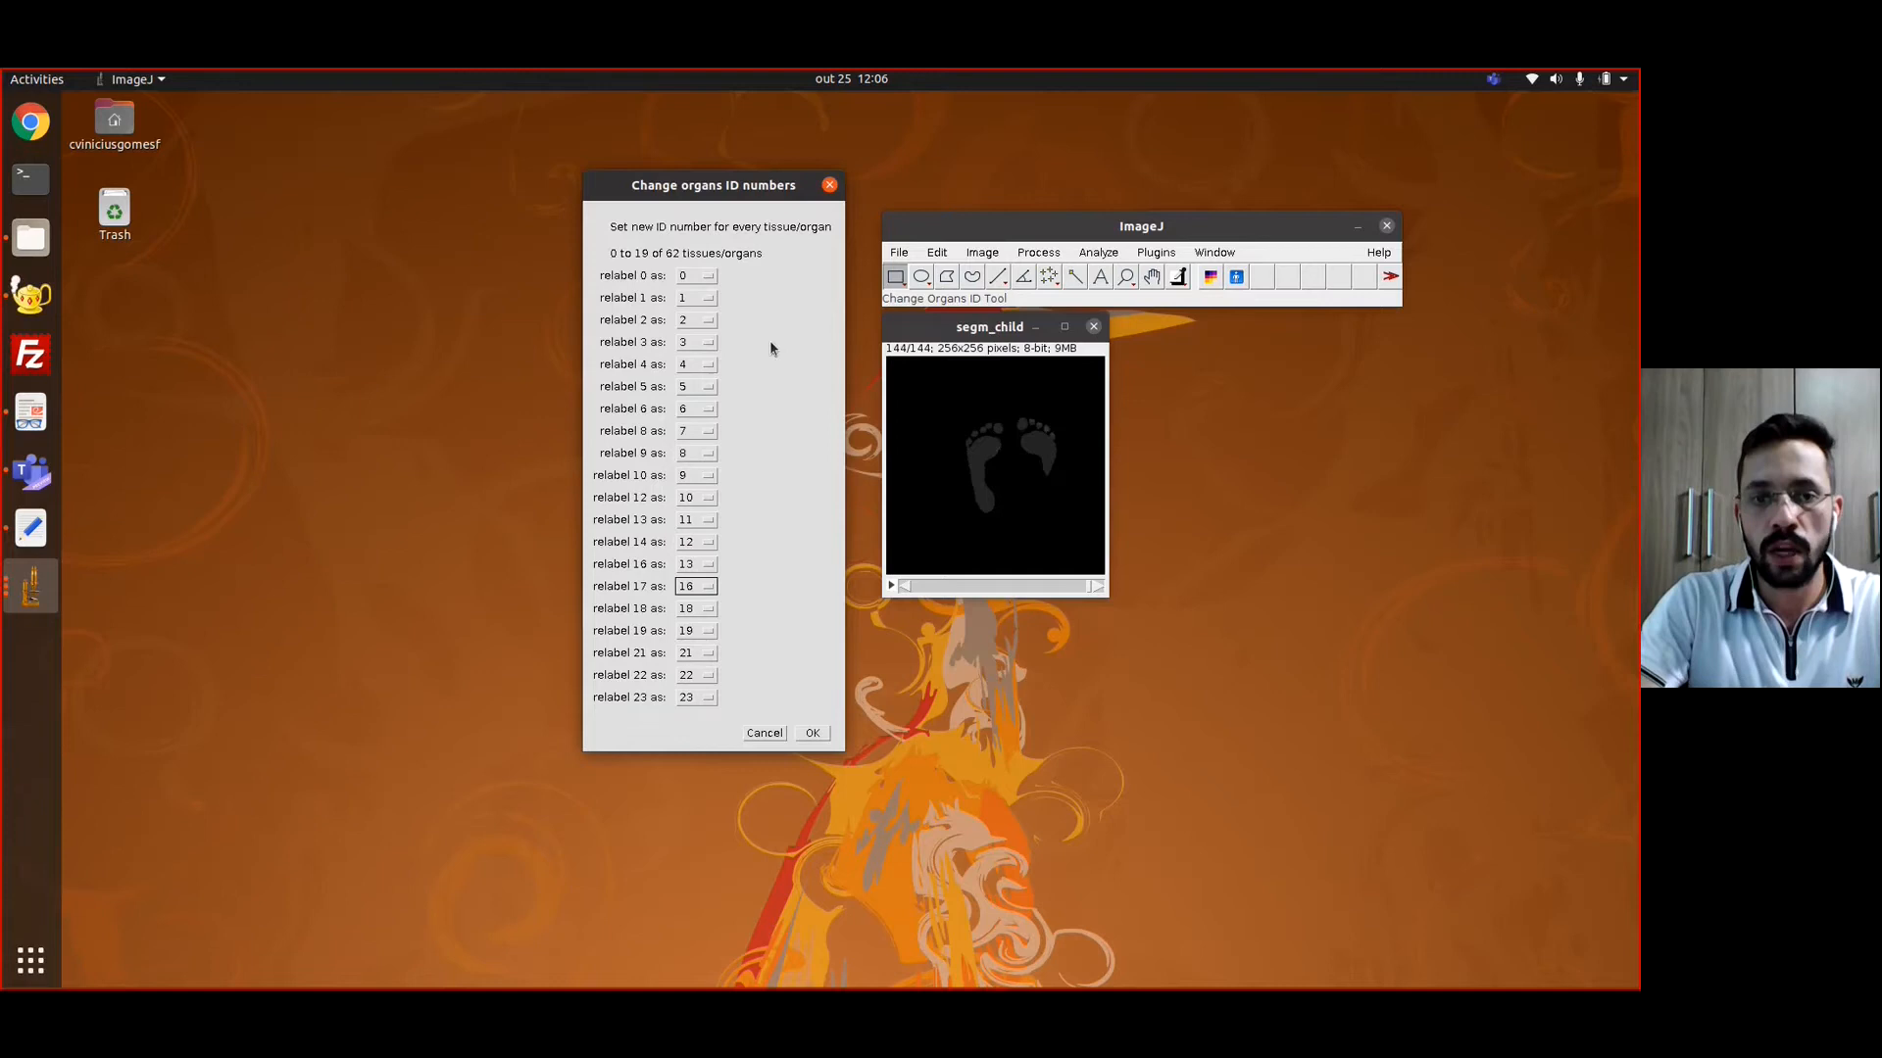
Relabel organs 17, 18 and 19 as 14, 15 and 16, continue sequentially through 113 as 60 and 114 as 61, and apply the relabelling
text(15)
key(BackSpace)
text(4)
key(Tab)
text(17)
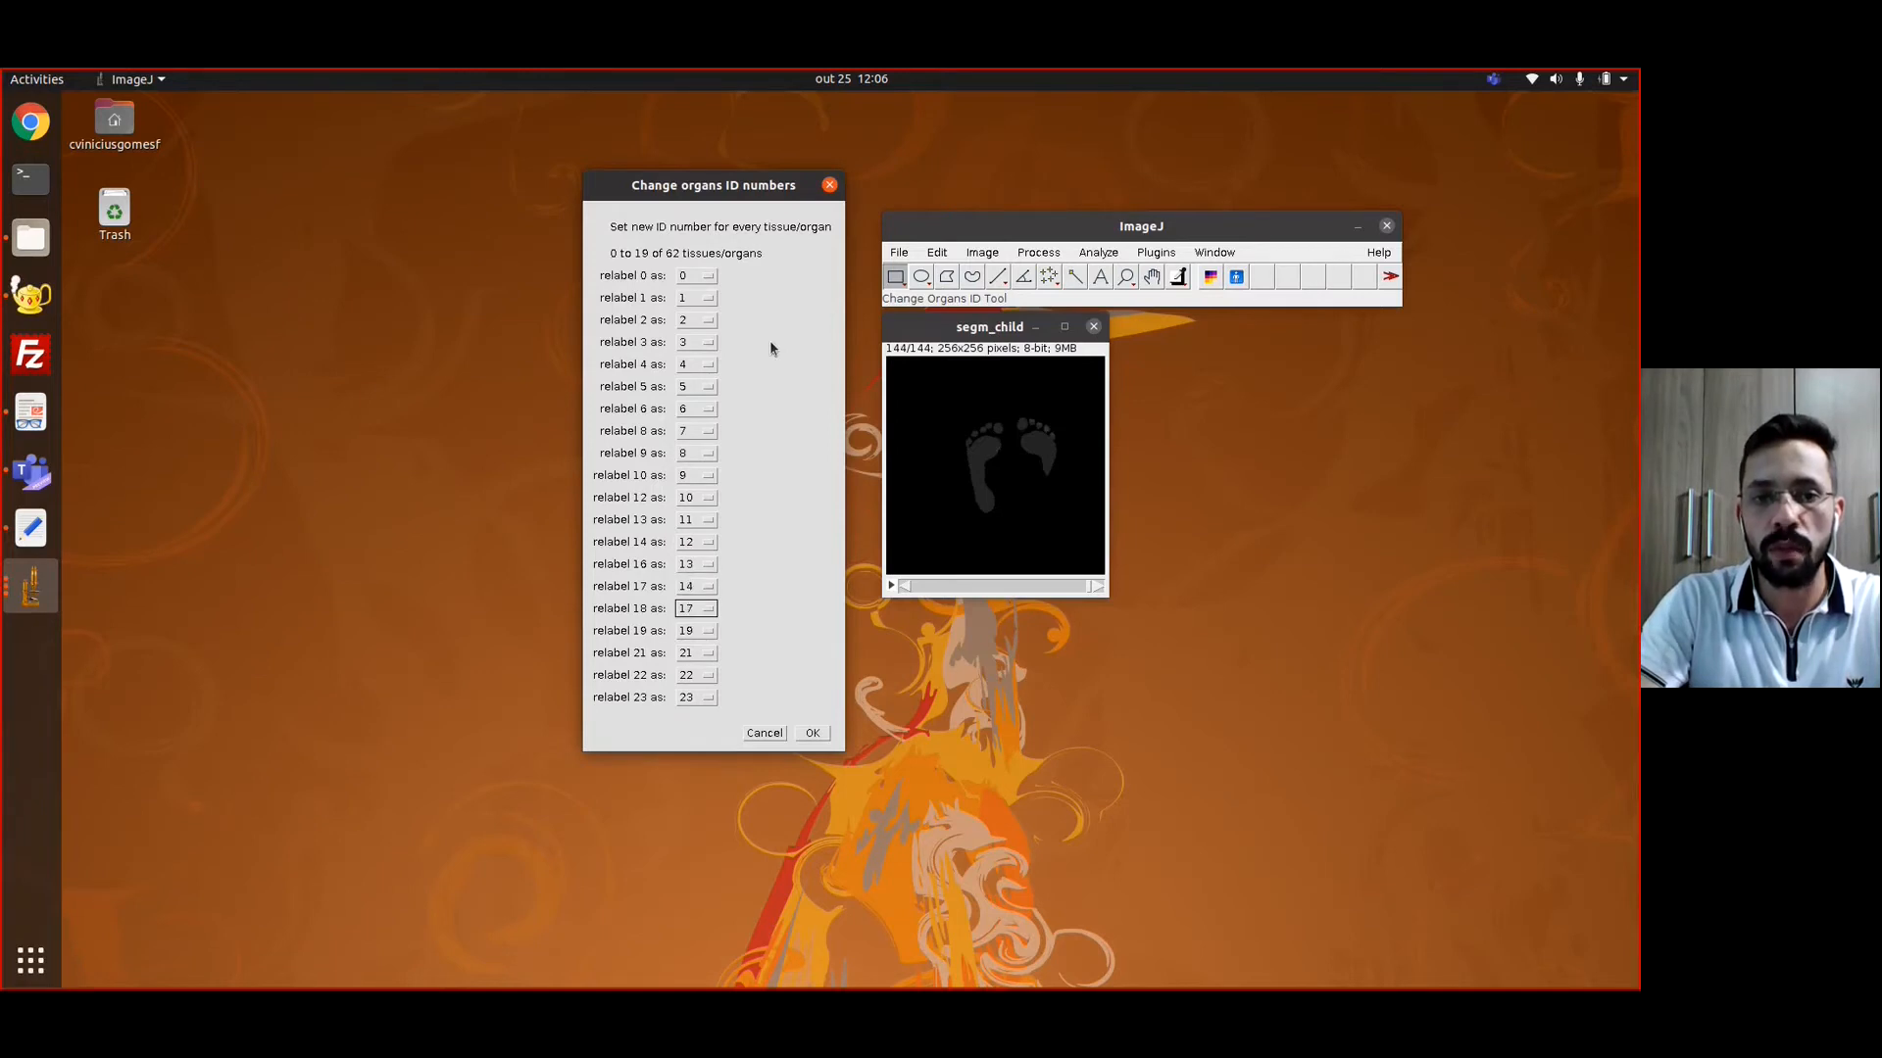
key(Tab)
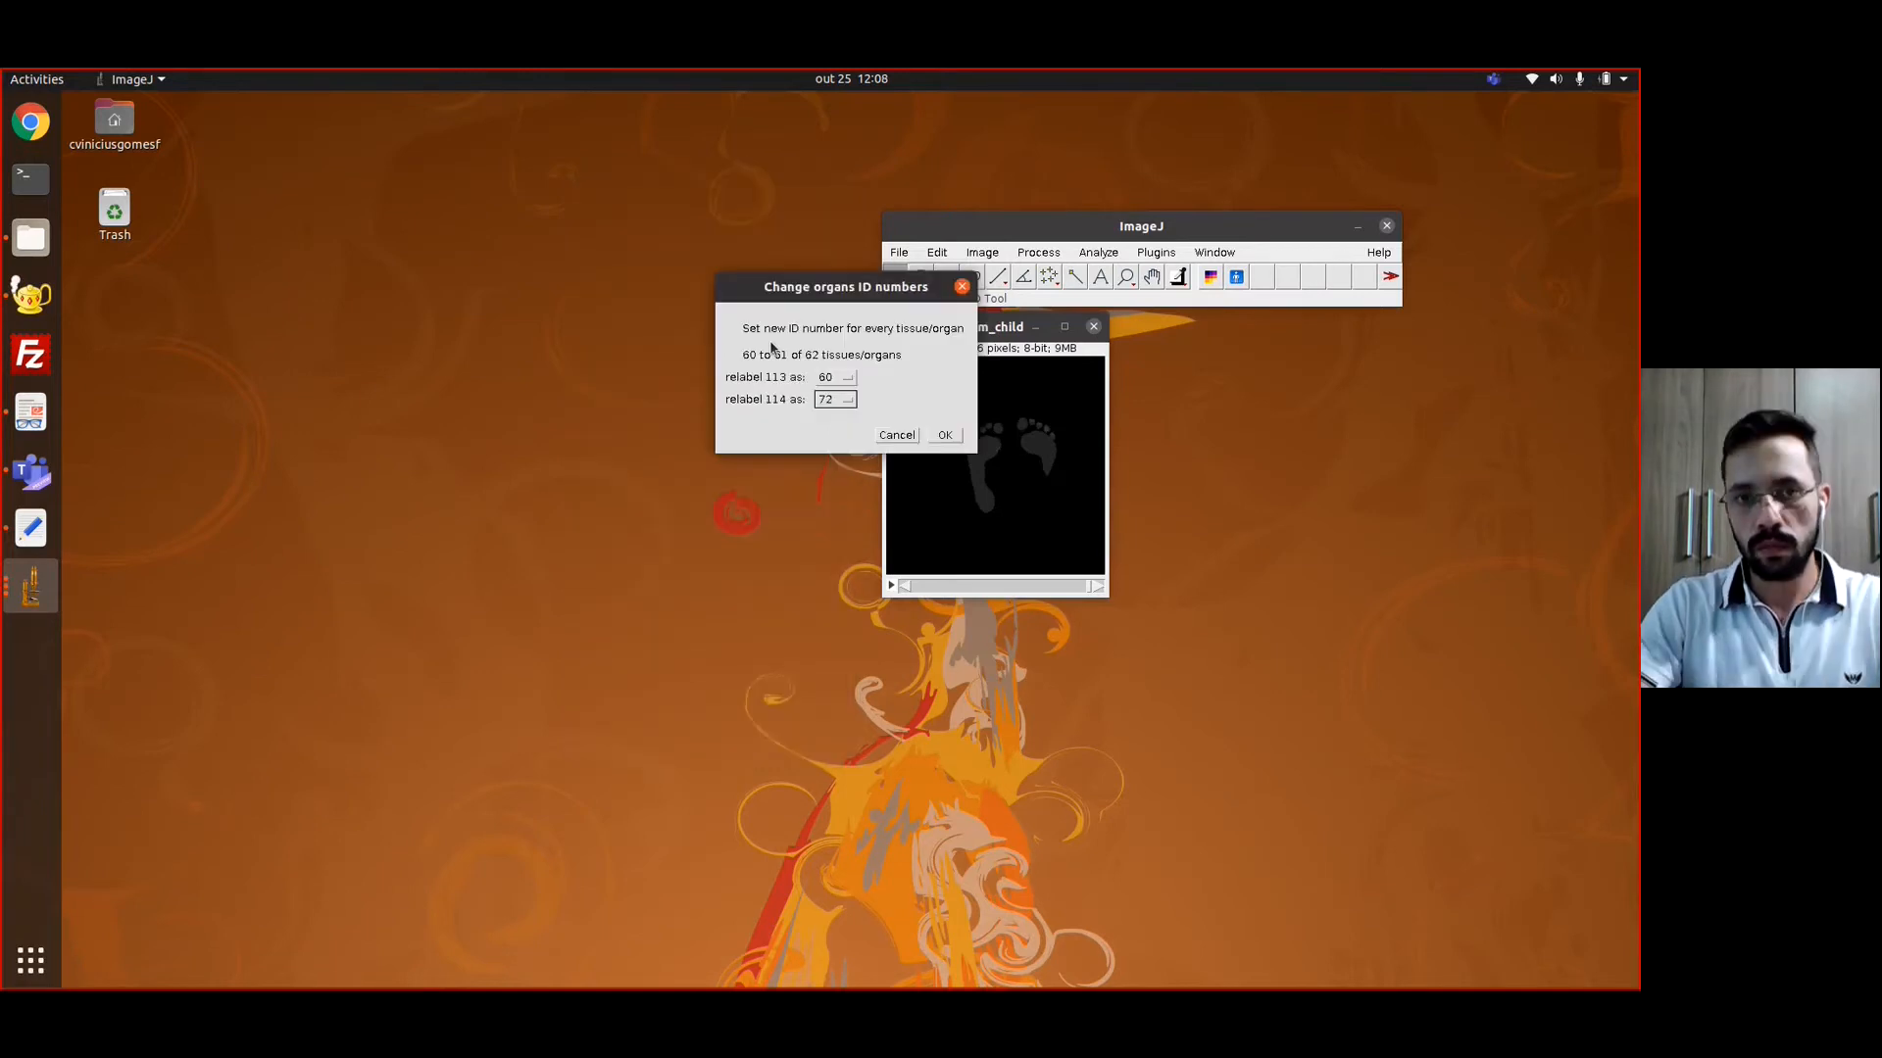
key(BackSpace)
key(BackSpace)
text(68)
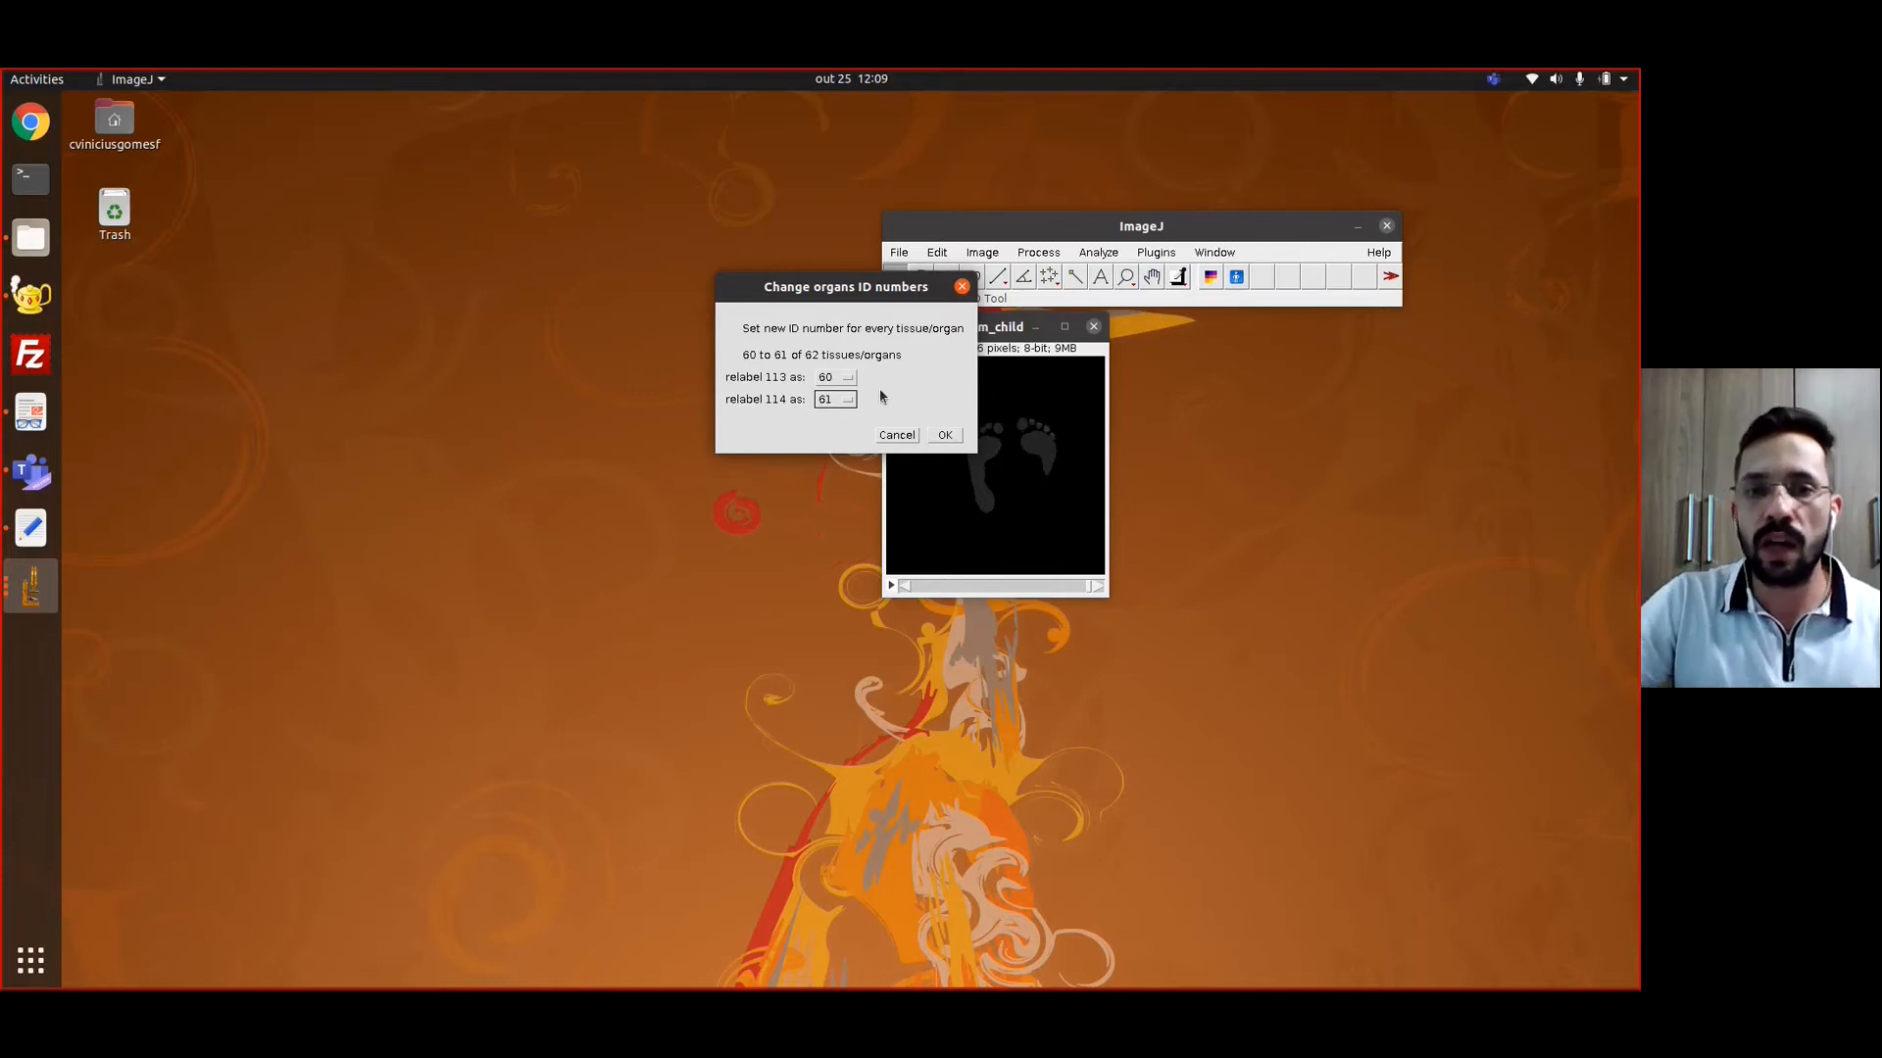
click(946, 437)
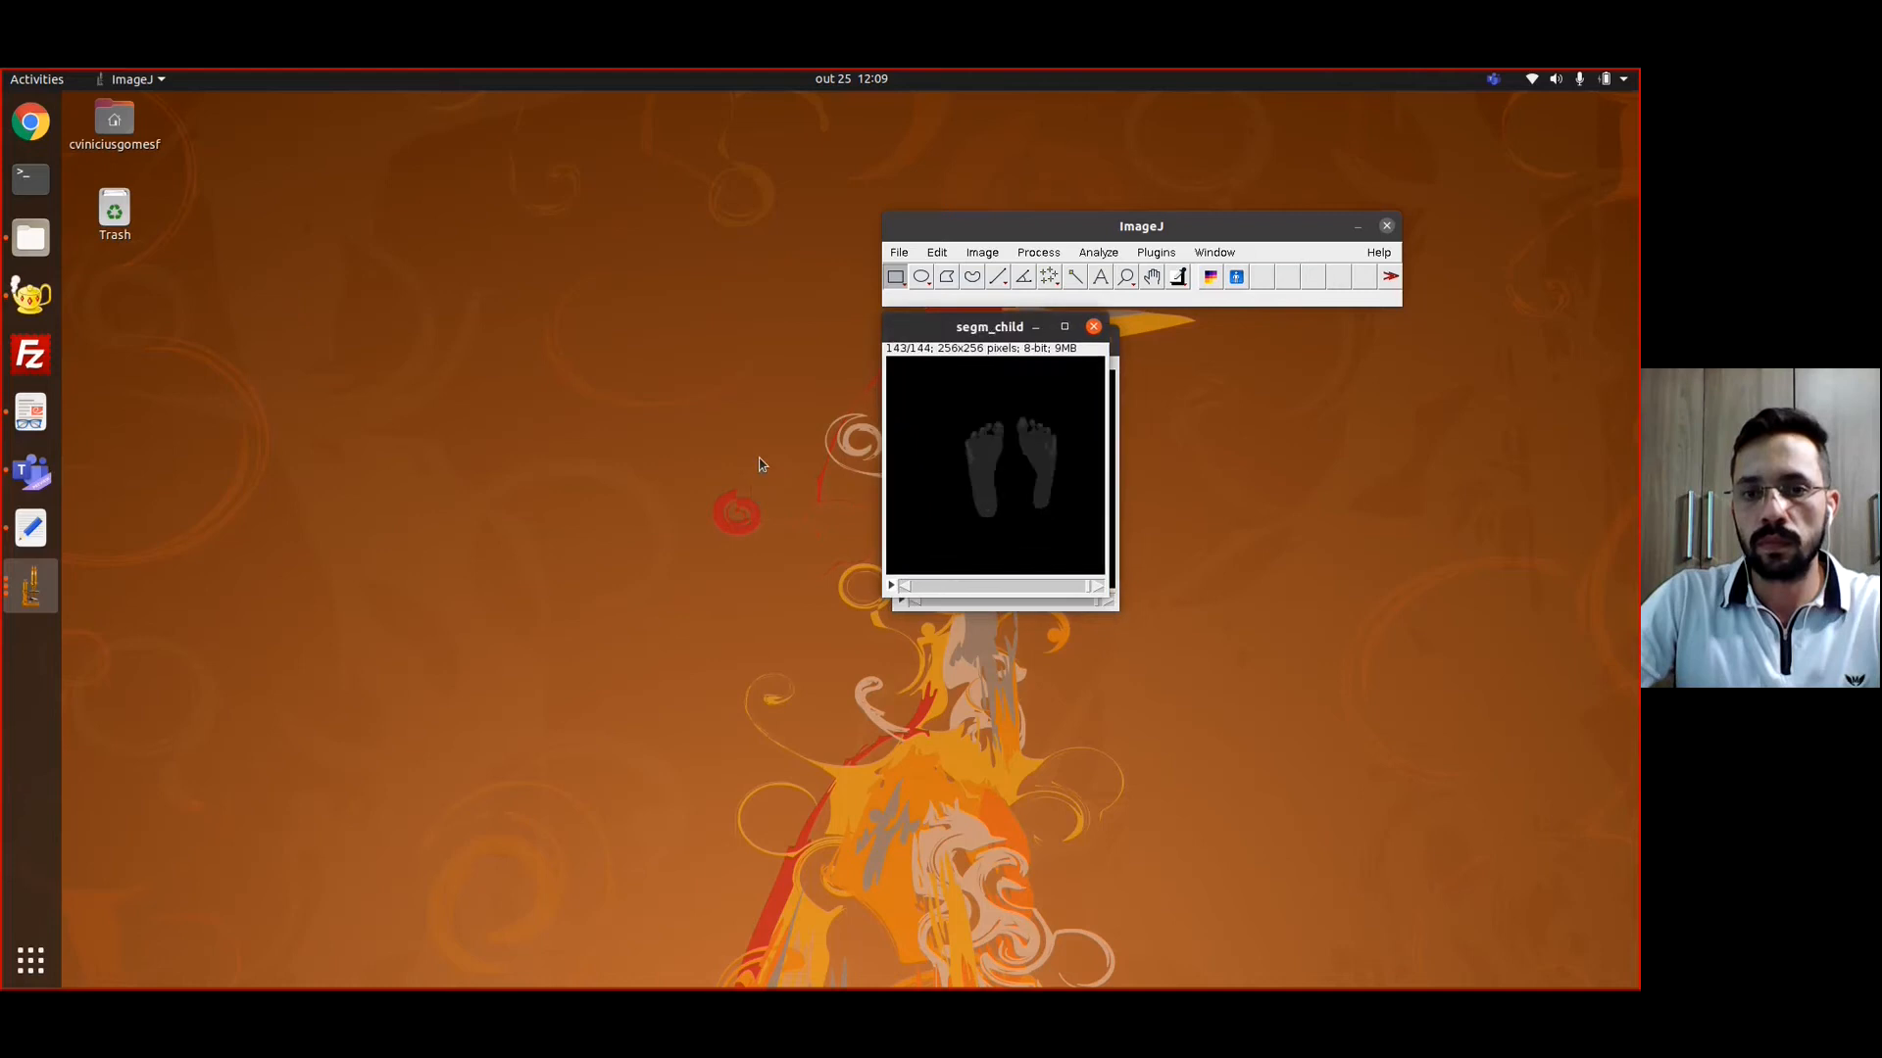
Save the relabelled image stack as child.tif in the Curso MCMEG folder
click(899, 252)
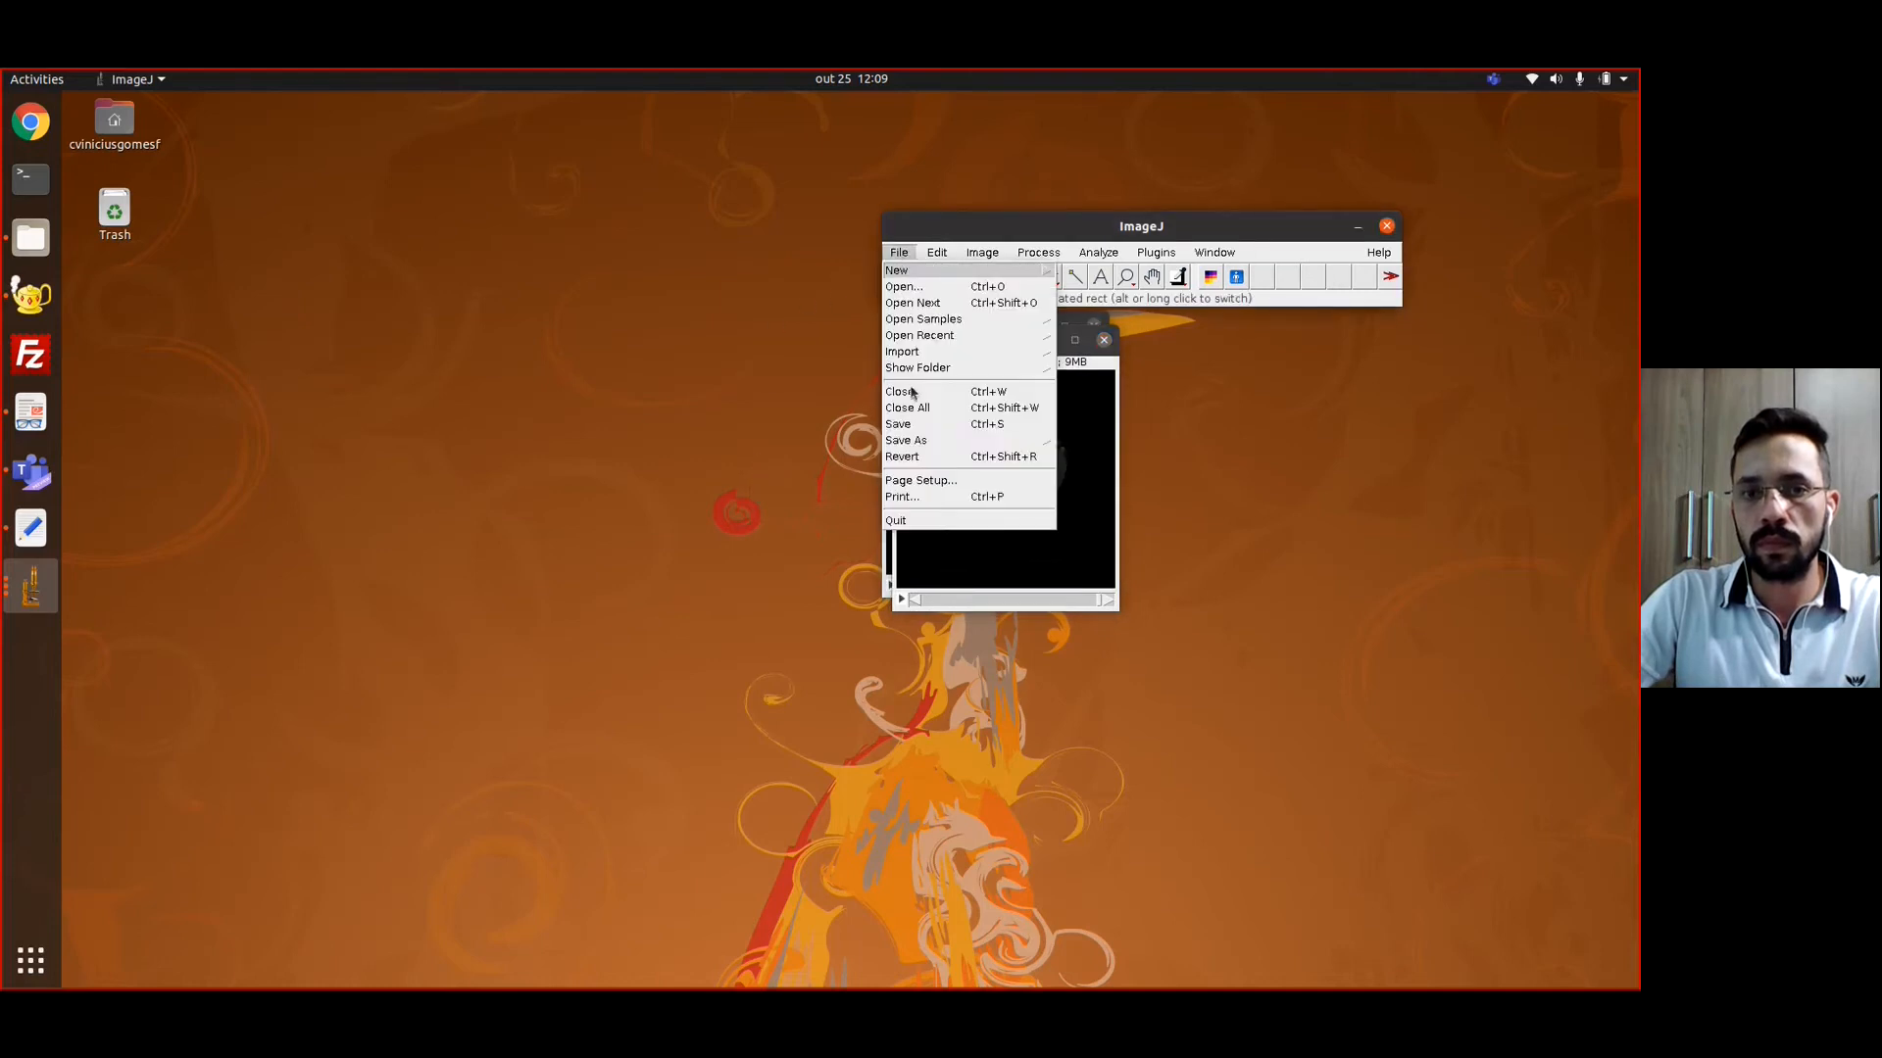
click(908, 426)
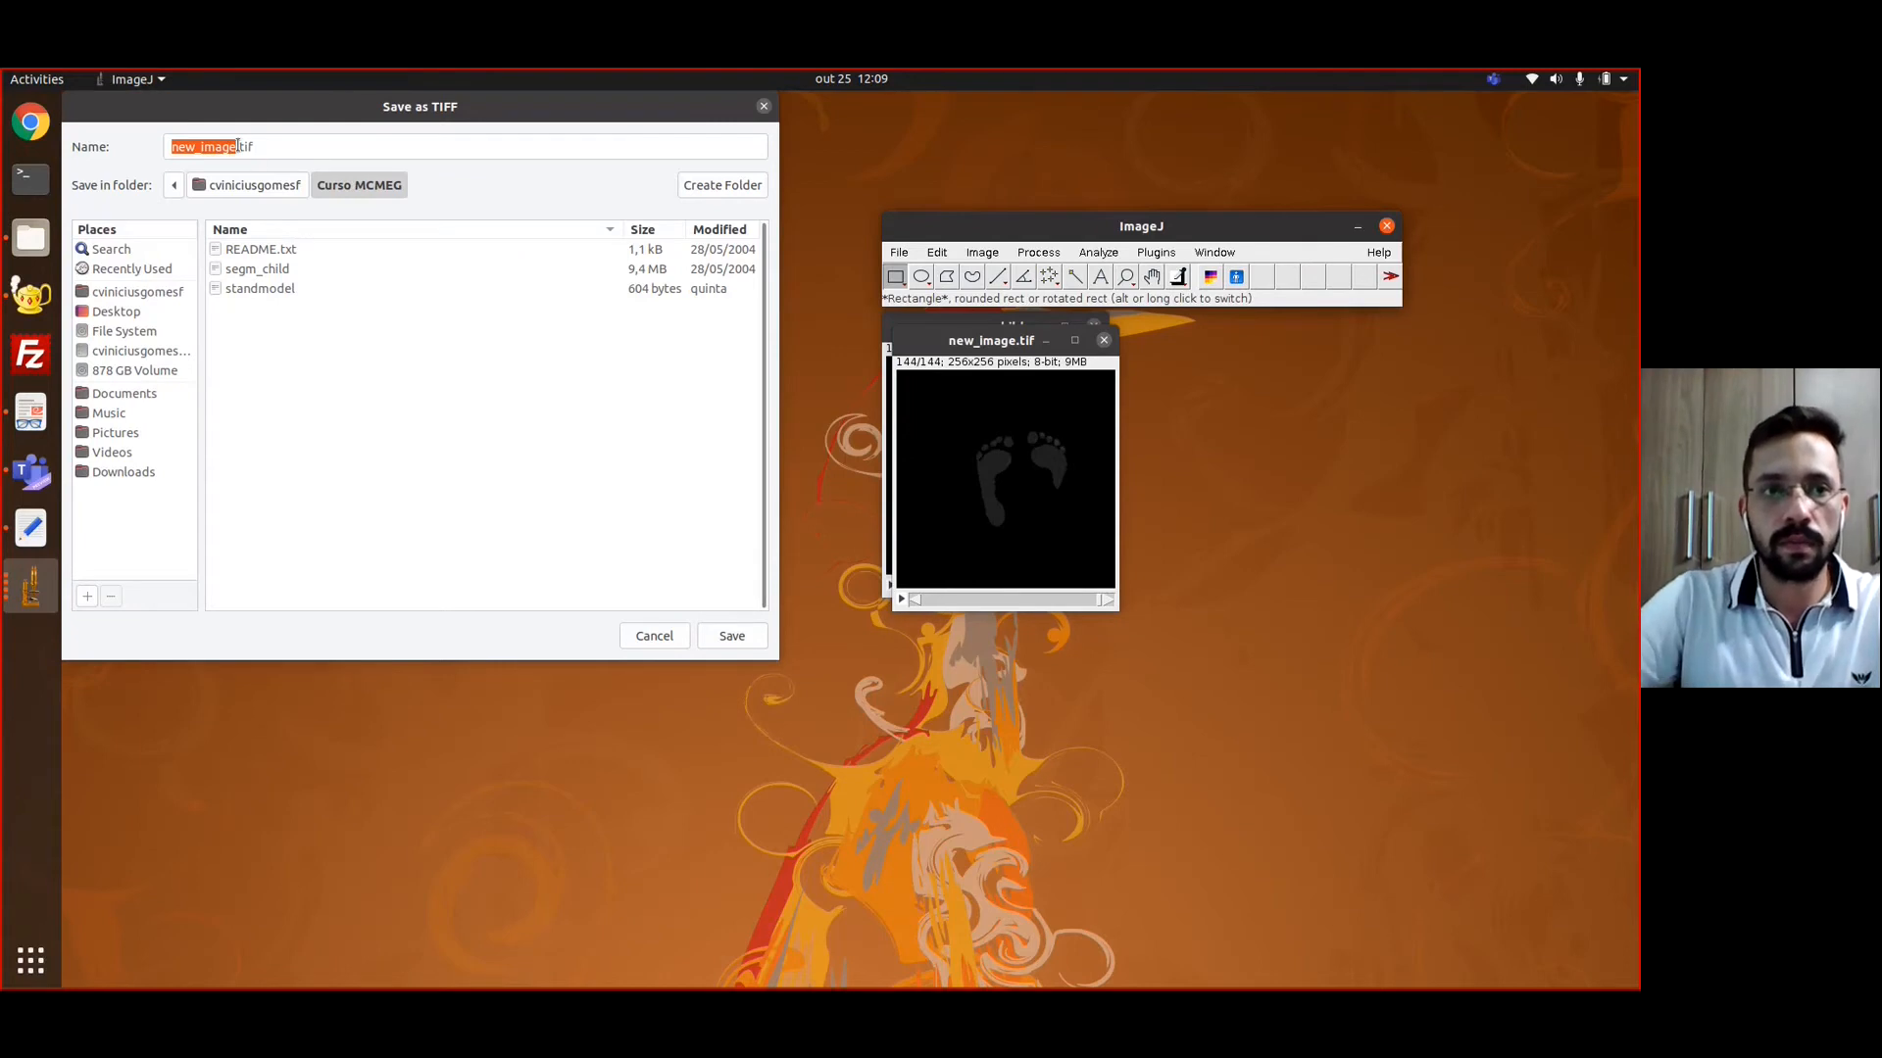
click(245, 147)
key(shift+Left)
key(shift+Left)
key(shift+Left)
key(shift+Left)
key(shift+Left)
key(shift+Left)
key(shift+Left)
key(shift+Left)
key(shift+Left)
text(child)
click(727, 637)
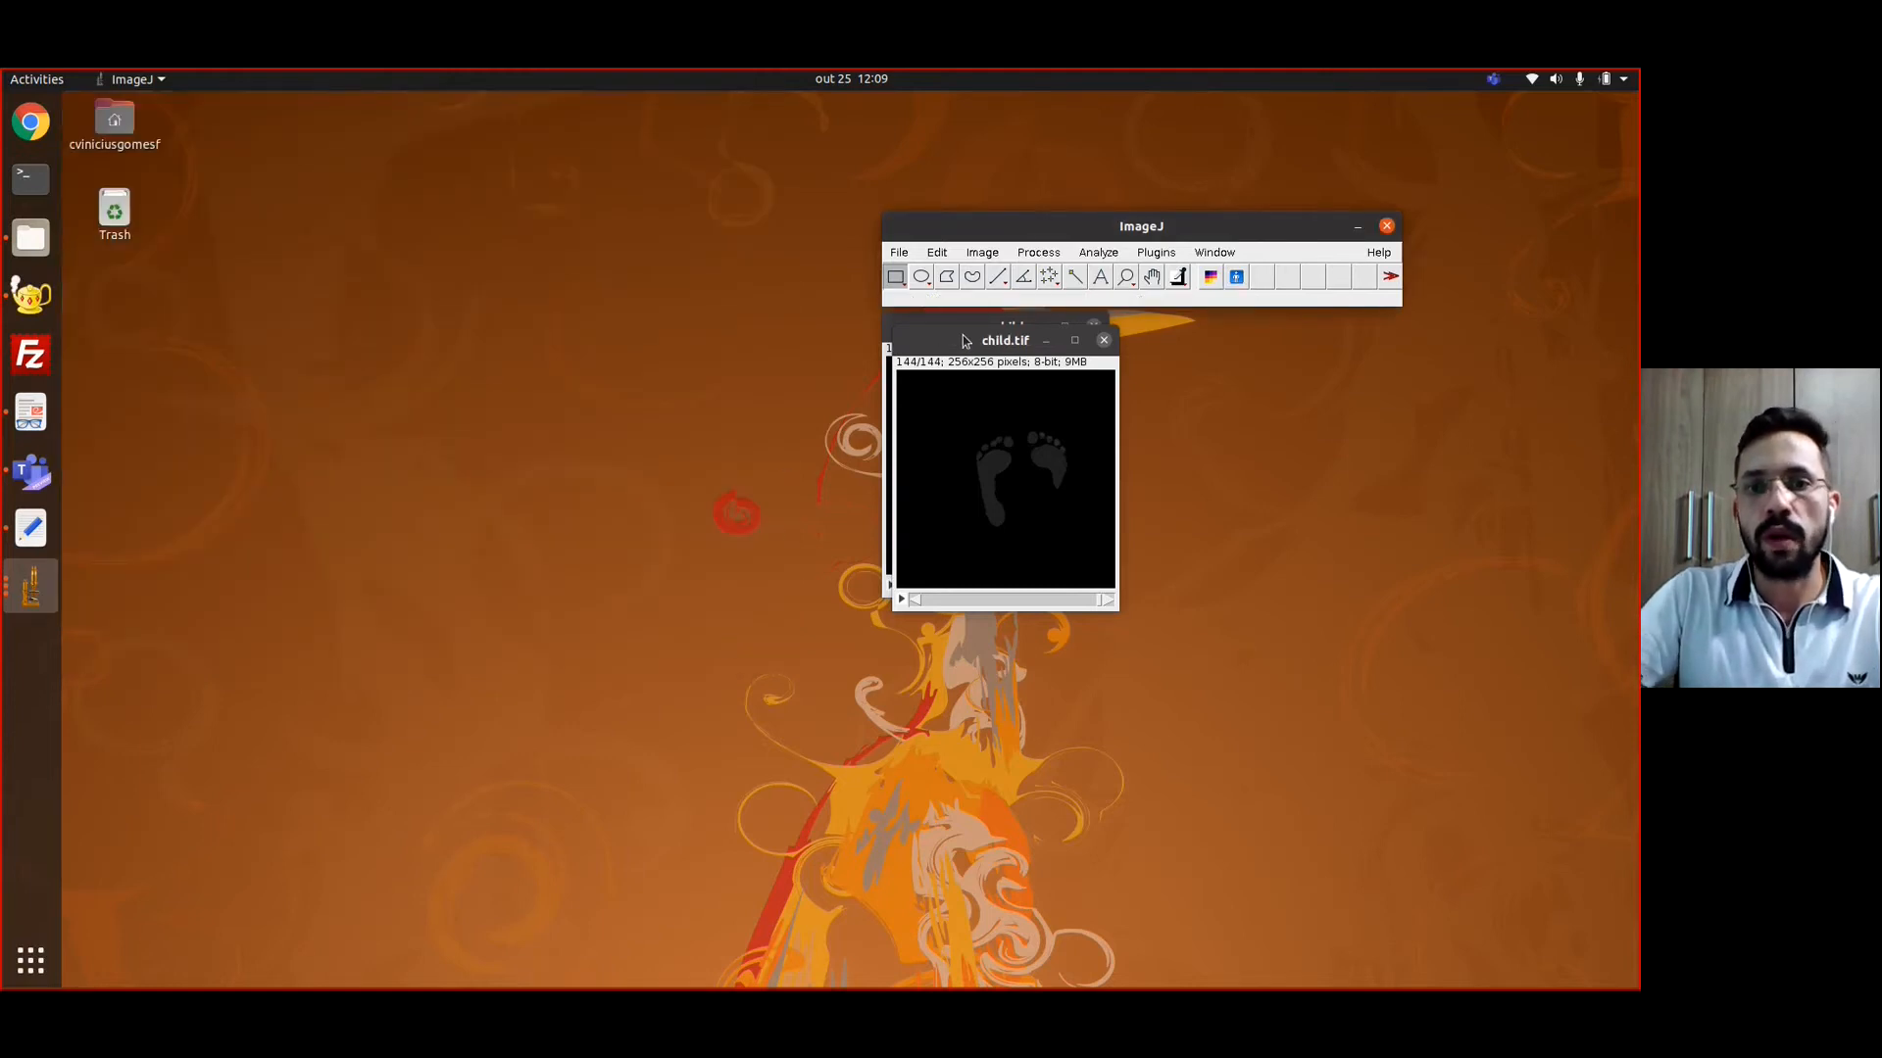
Close the child.tif and segm_child image windows
drag(965, 341, 762, 336)
click(902, 336)
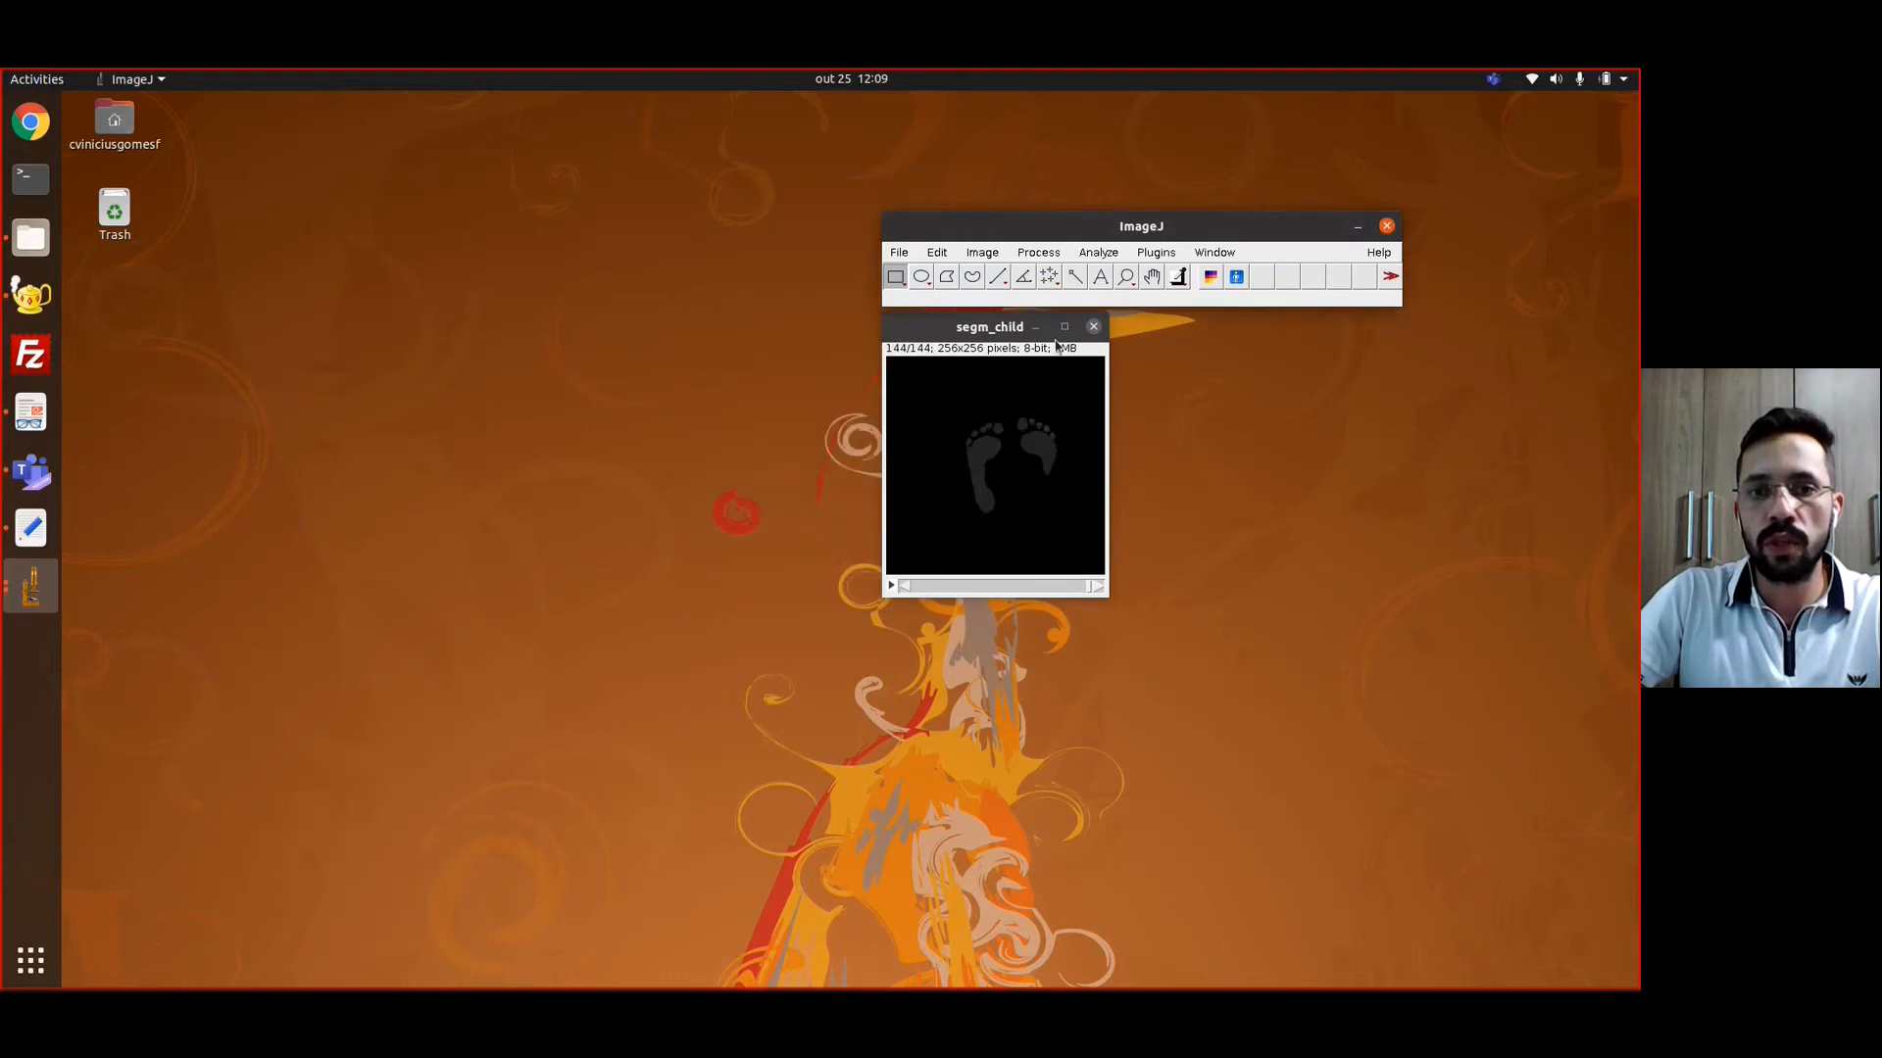
click(1094, 327)
Open child.tif from the Curso MCMEG folder and browse through its slices
click(901, 253)
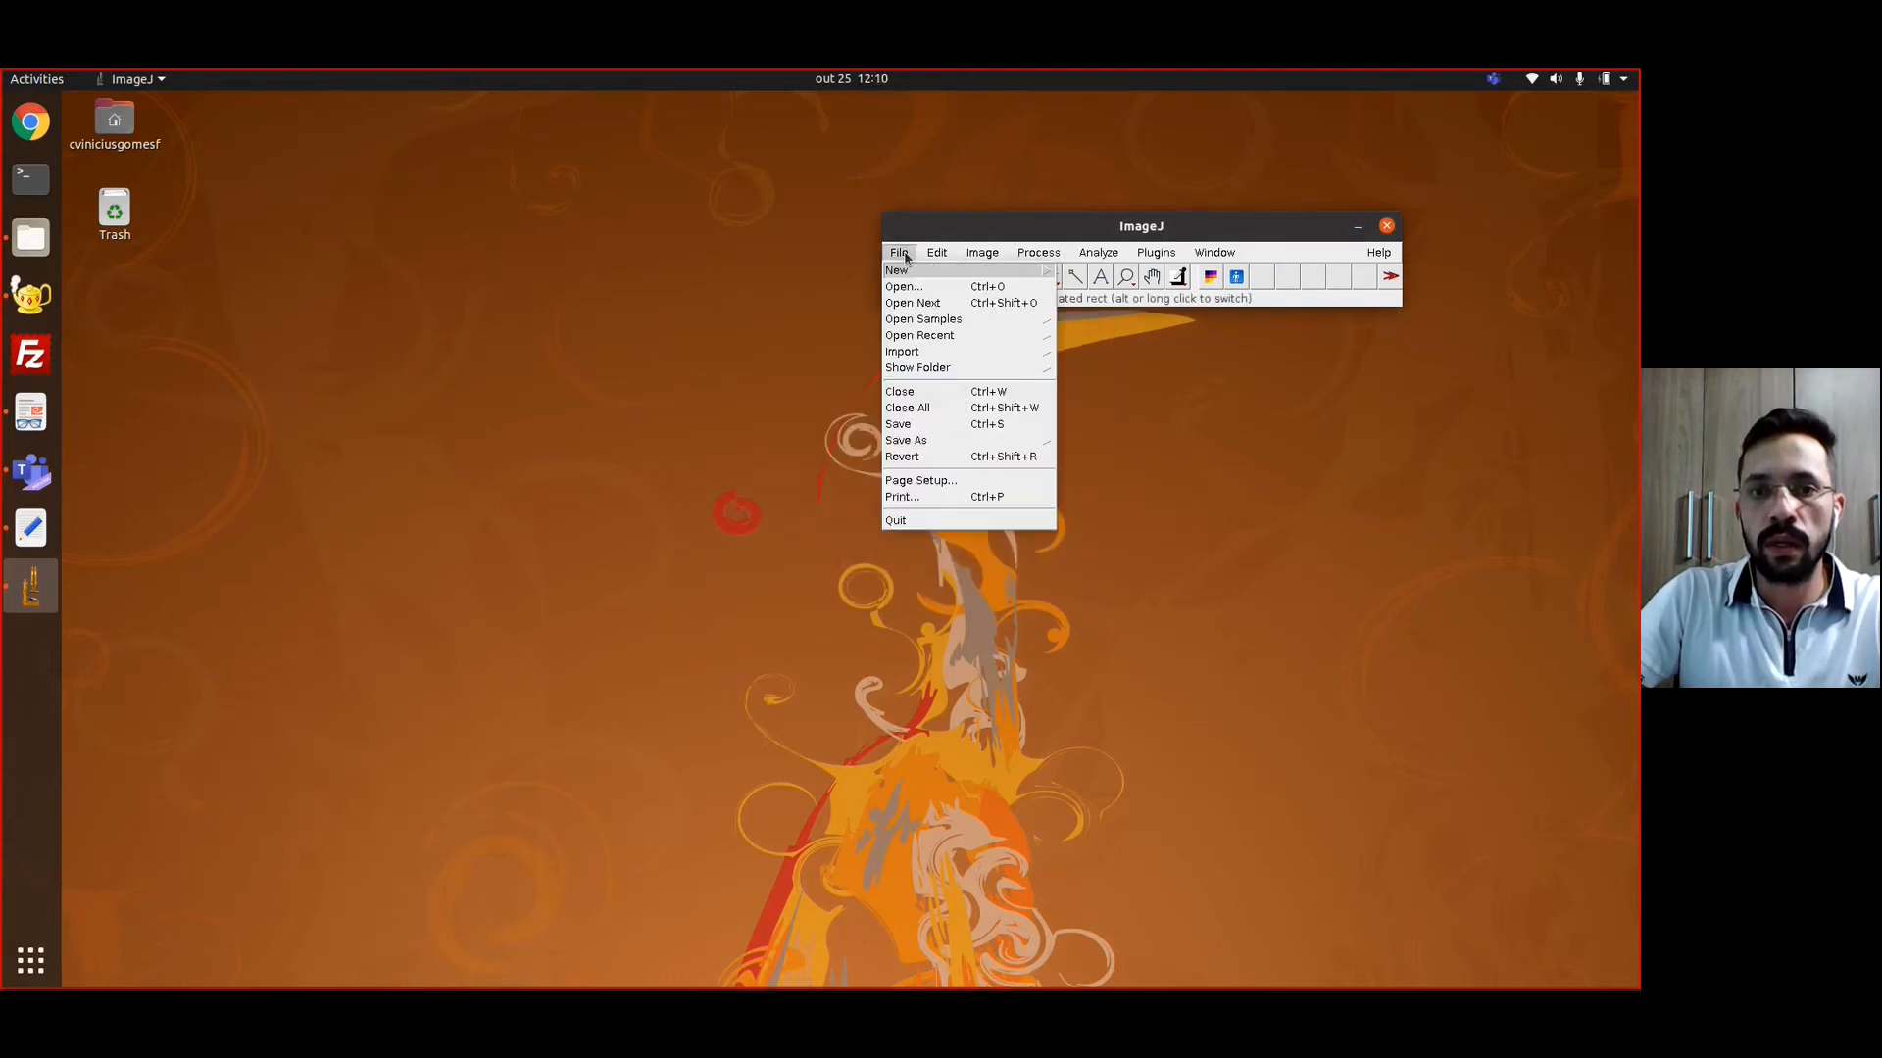
click(917, 288)
click(643, 353)
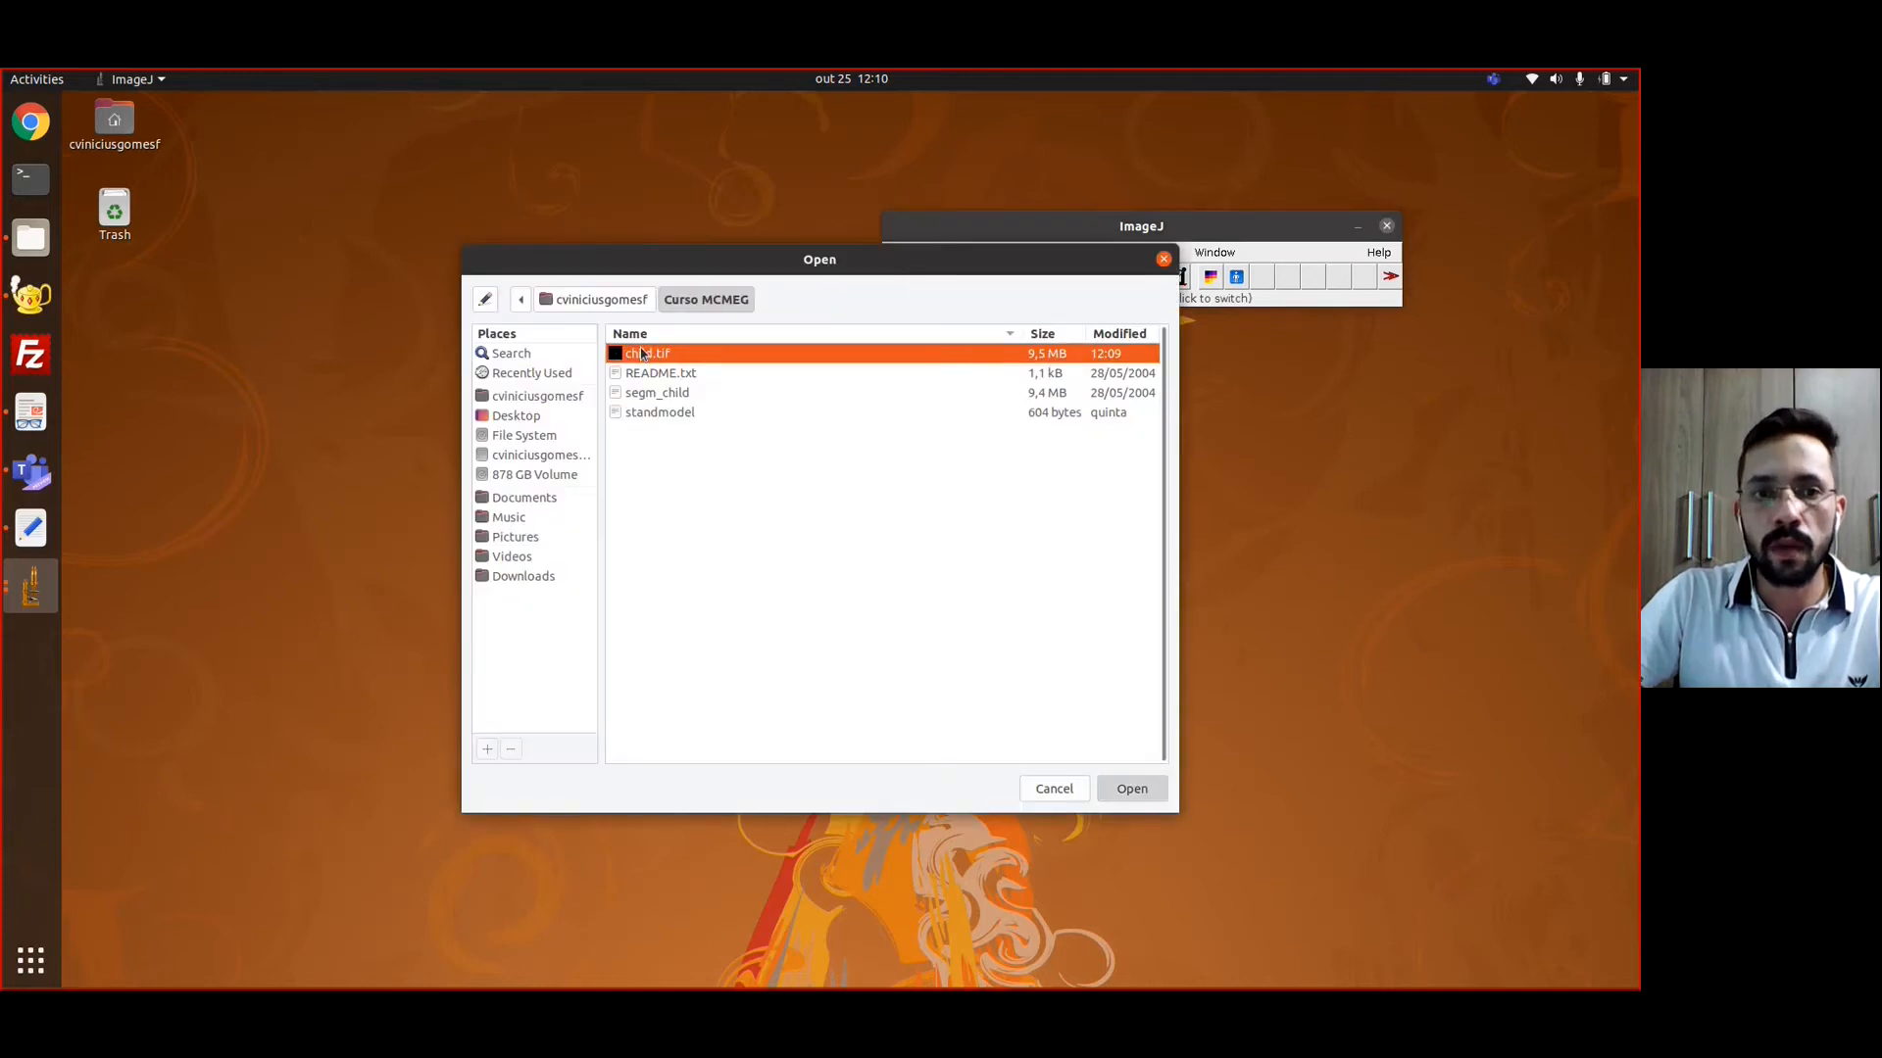
double_click(643, 354)
drag(980, 326, 673, 253)
scroll(643, 450, down, 20)
scroll(651, 441, down, 20)
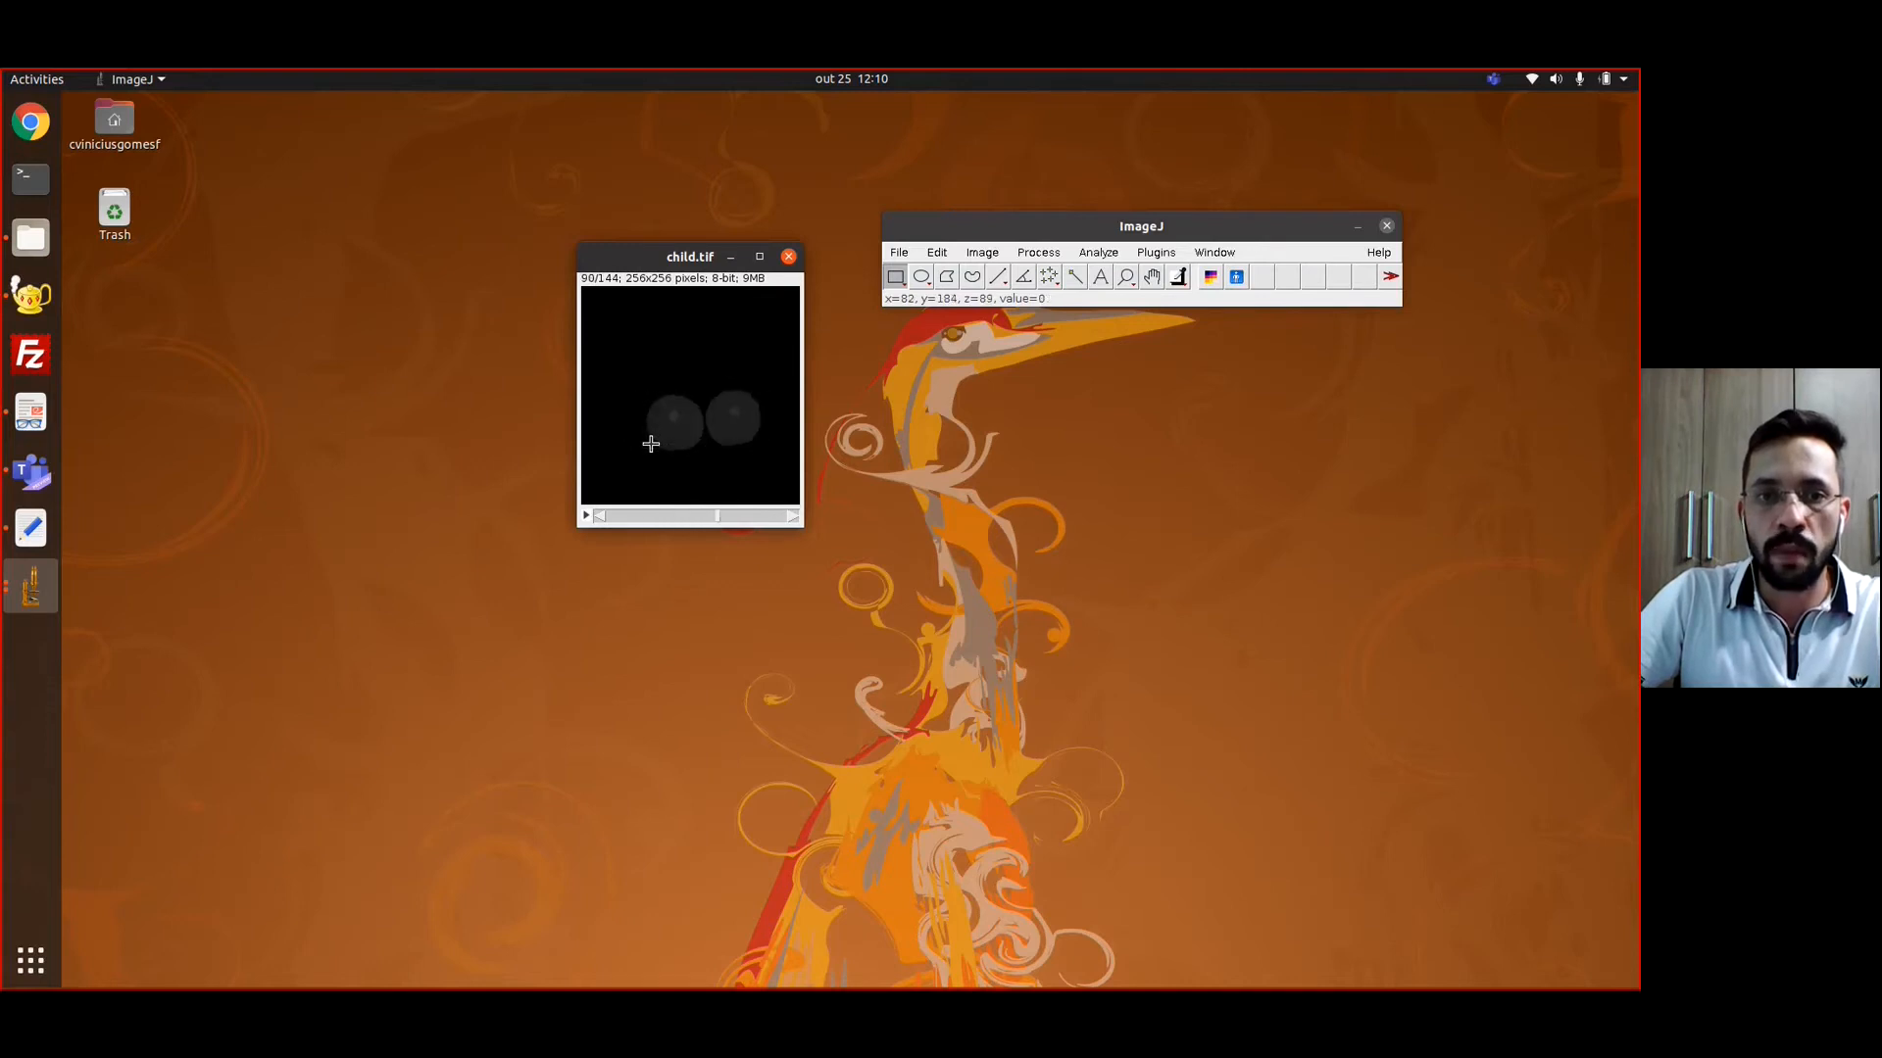
Run the Create VXPhantom tool on child.tif, accepting the stack duplication and 0 as the background value outside the body
scroll(651, 444, down, 20)
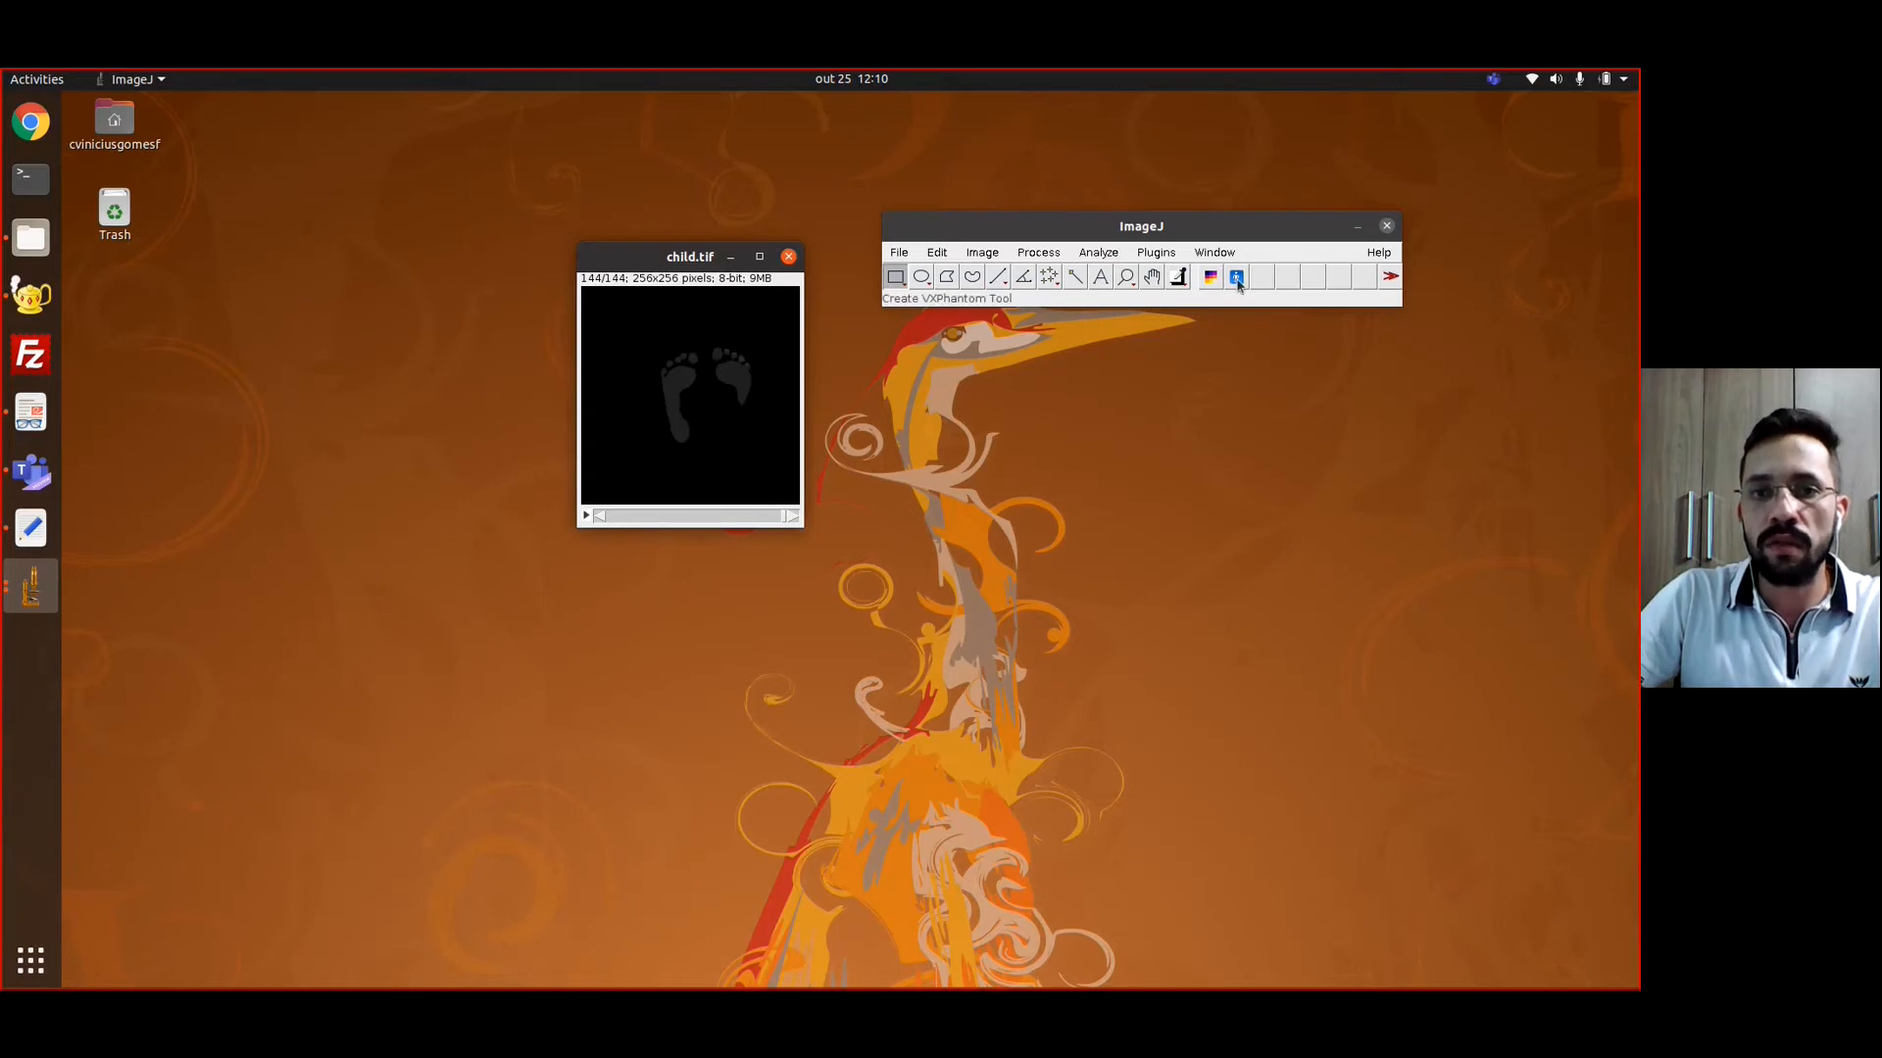
click(1237, 280)
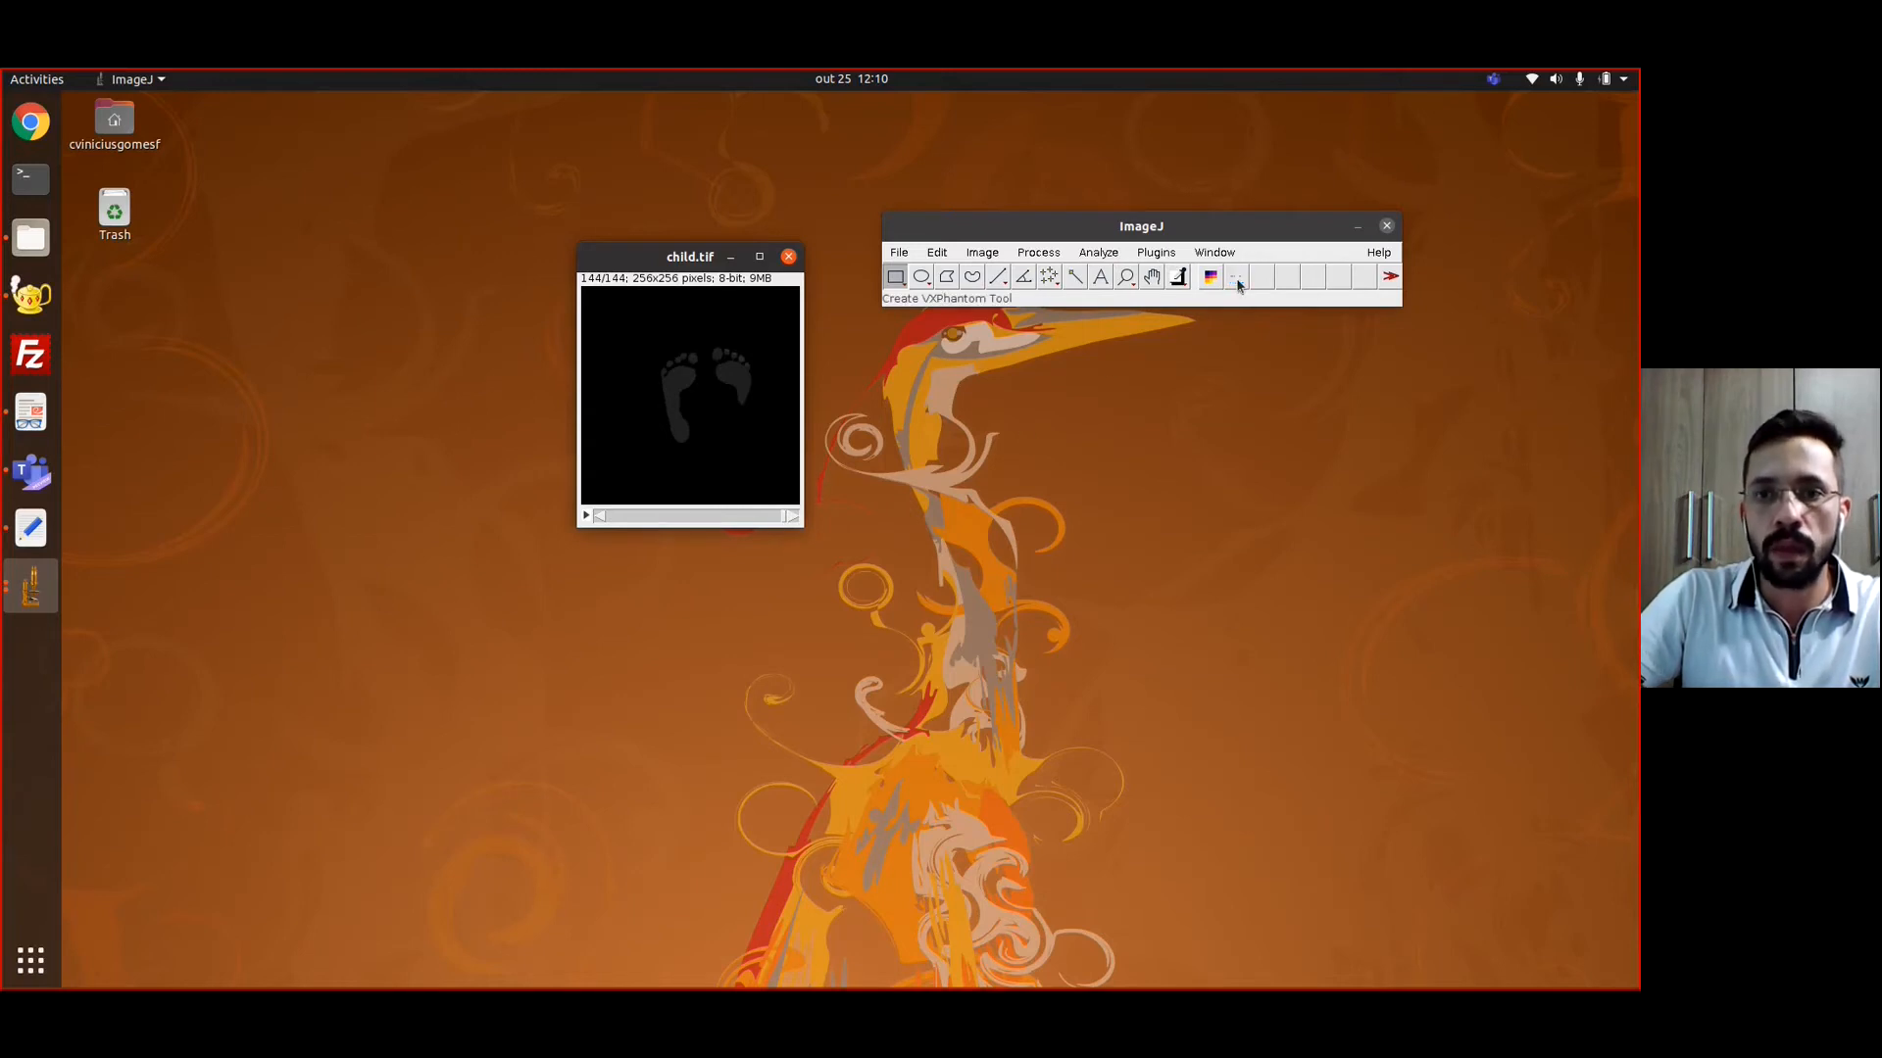
drag(799, 310, 792, 313)
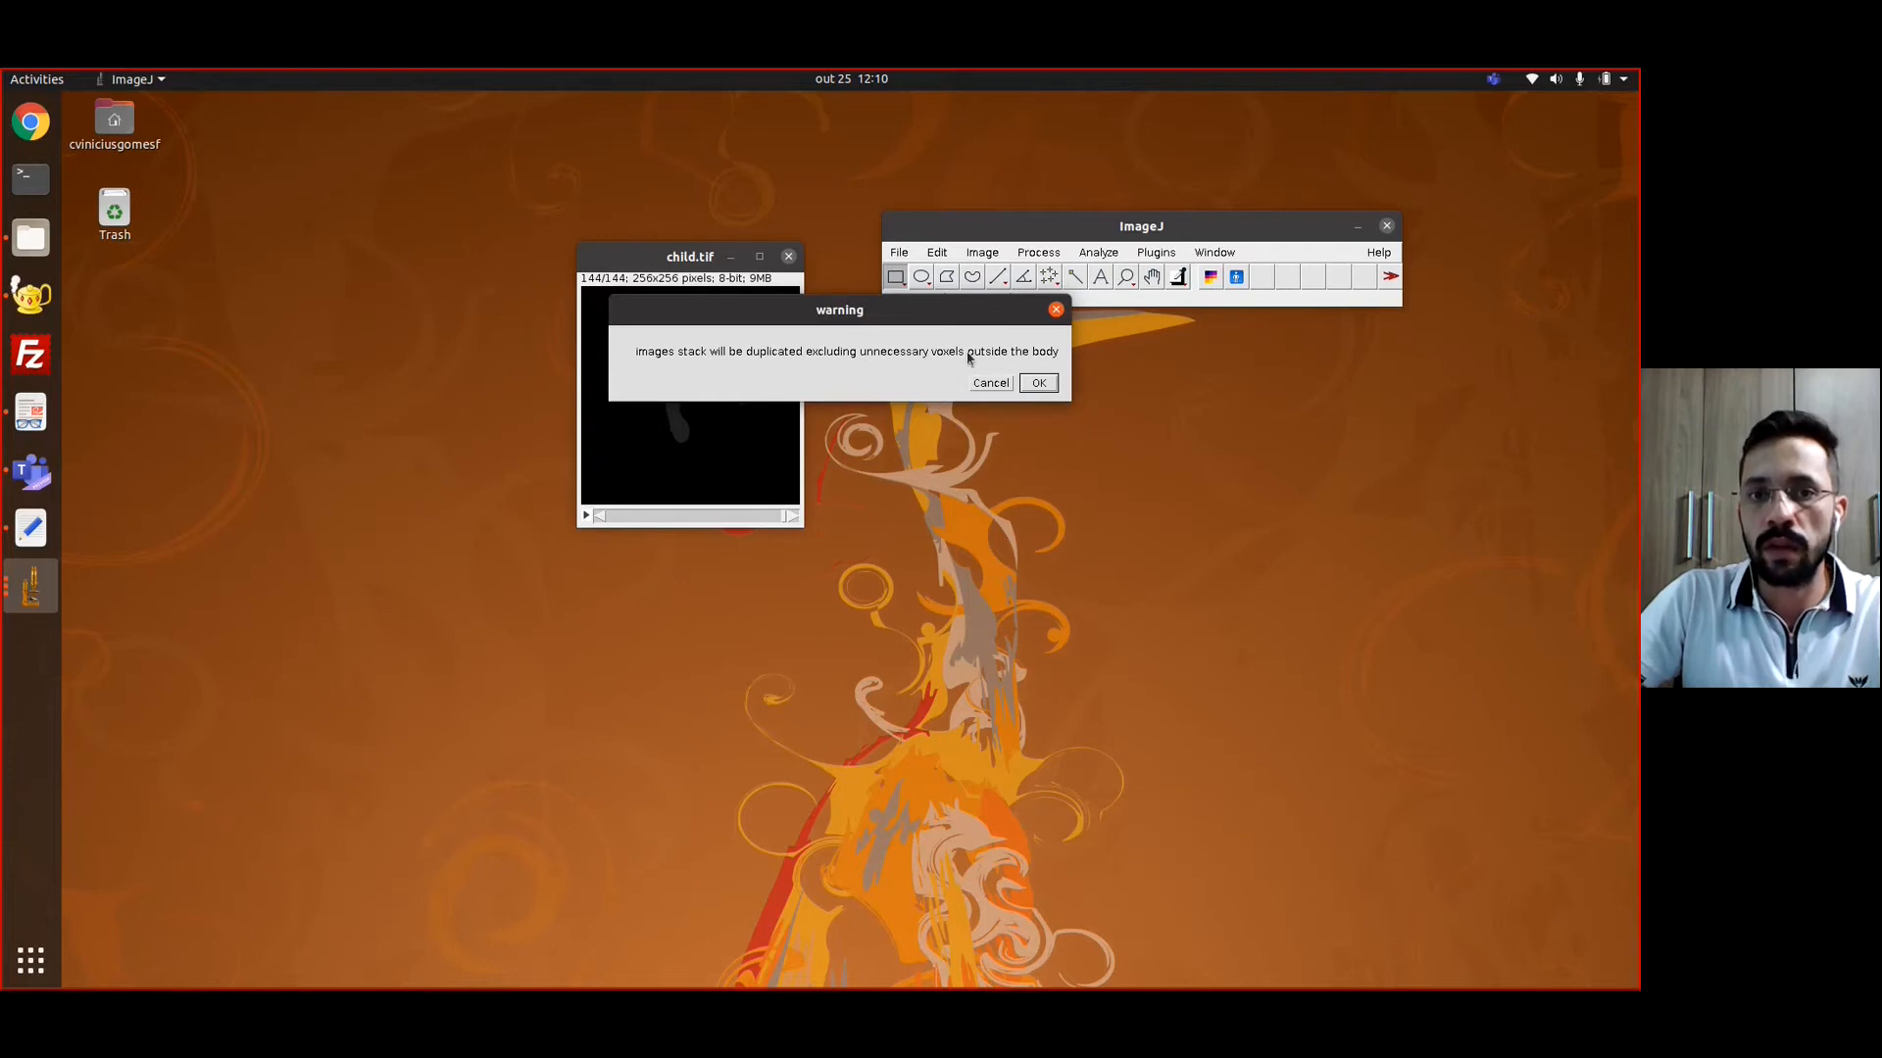
click(1039, 383)
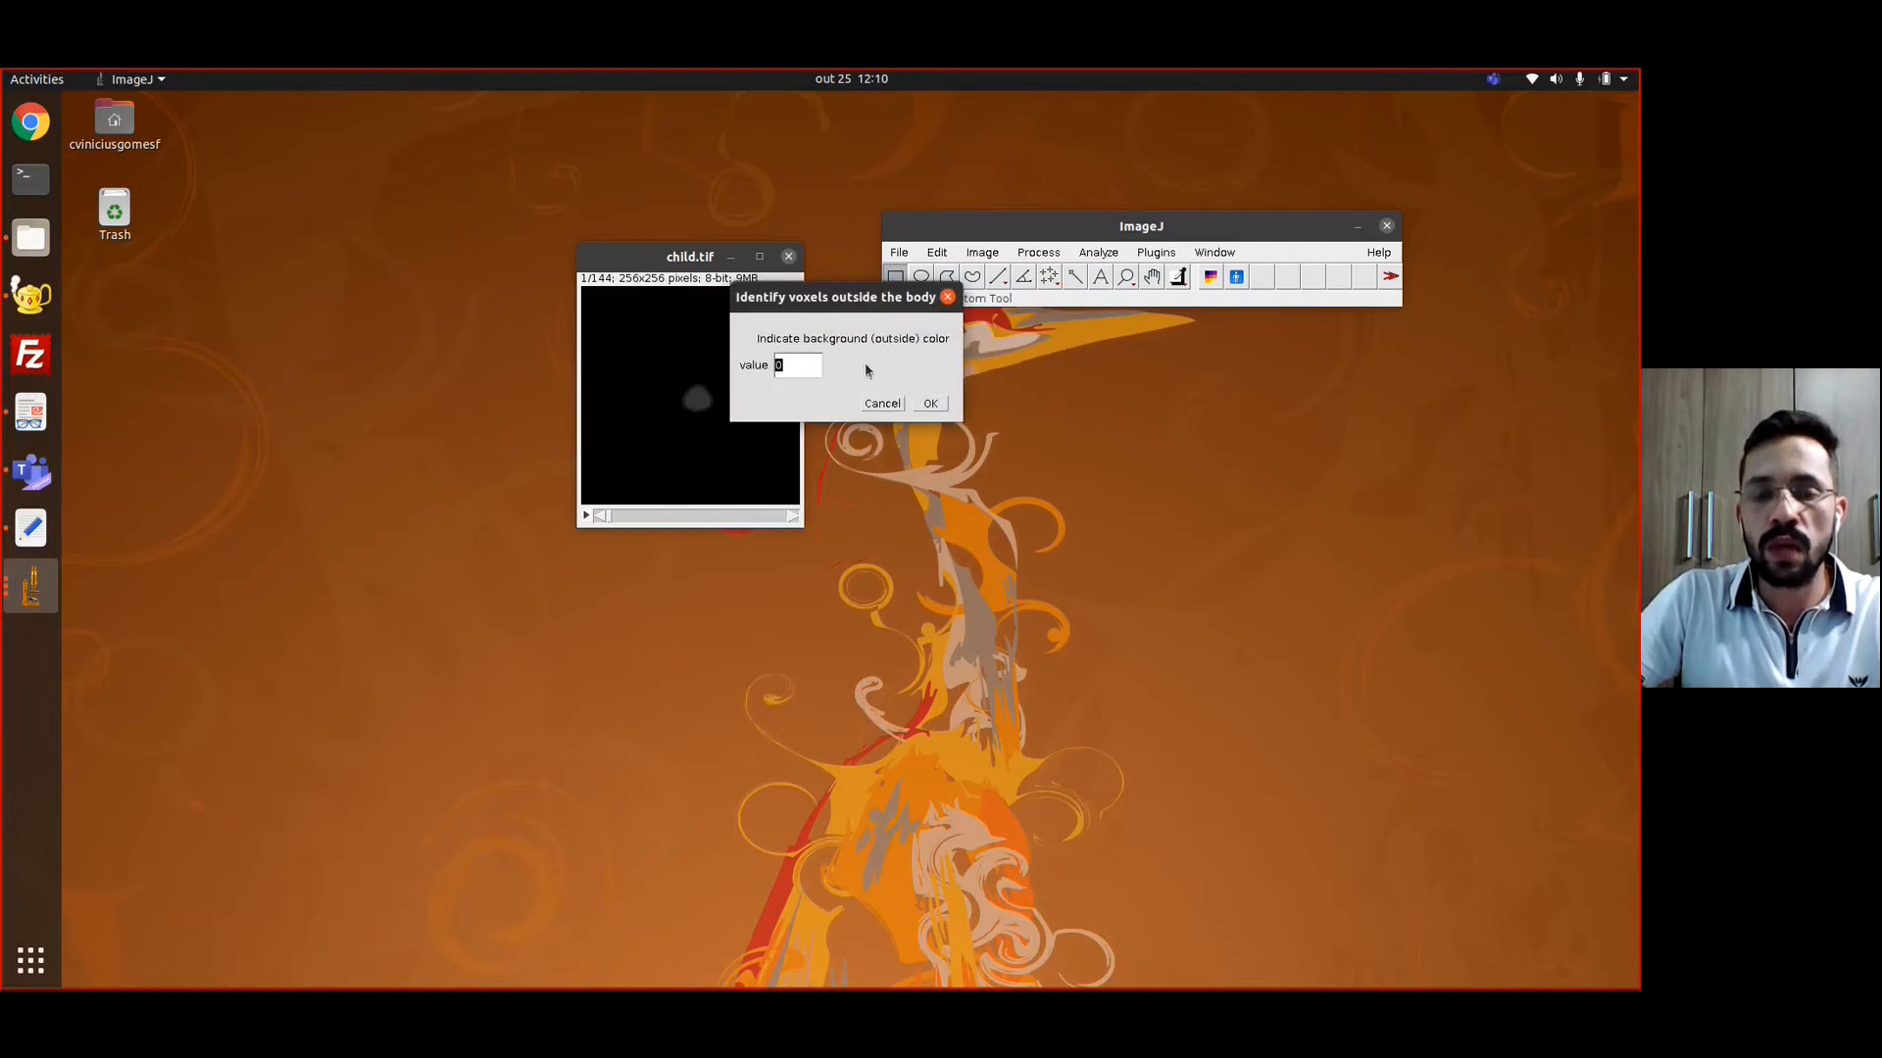
click(929, 405)
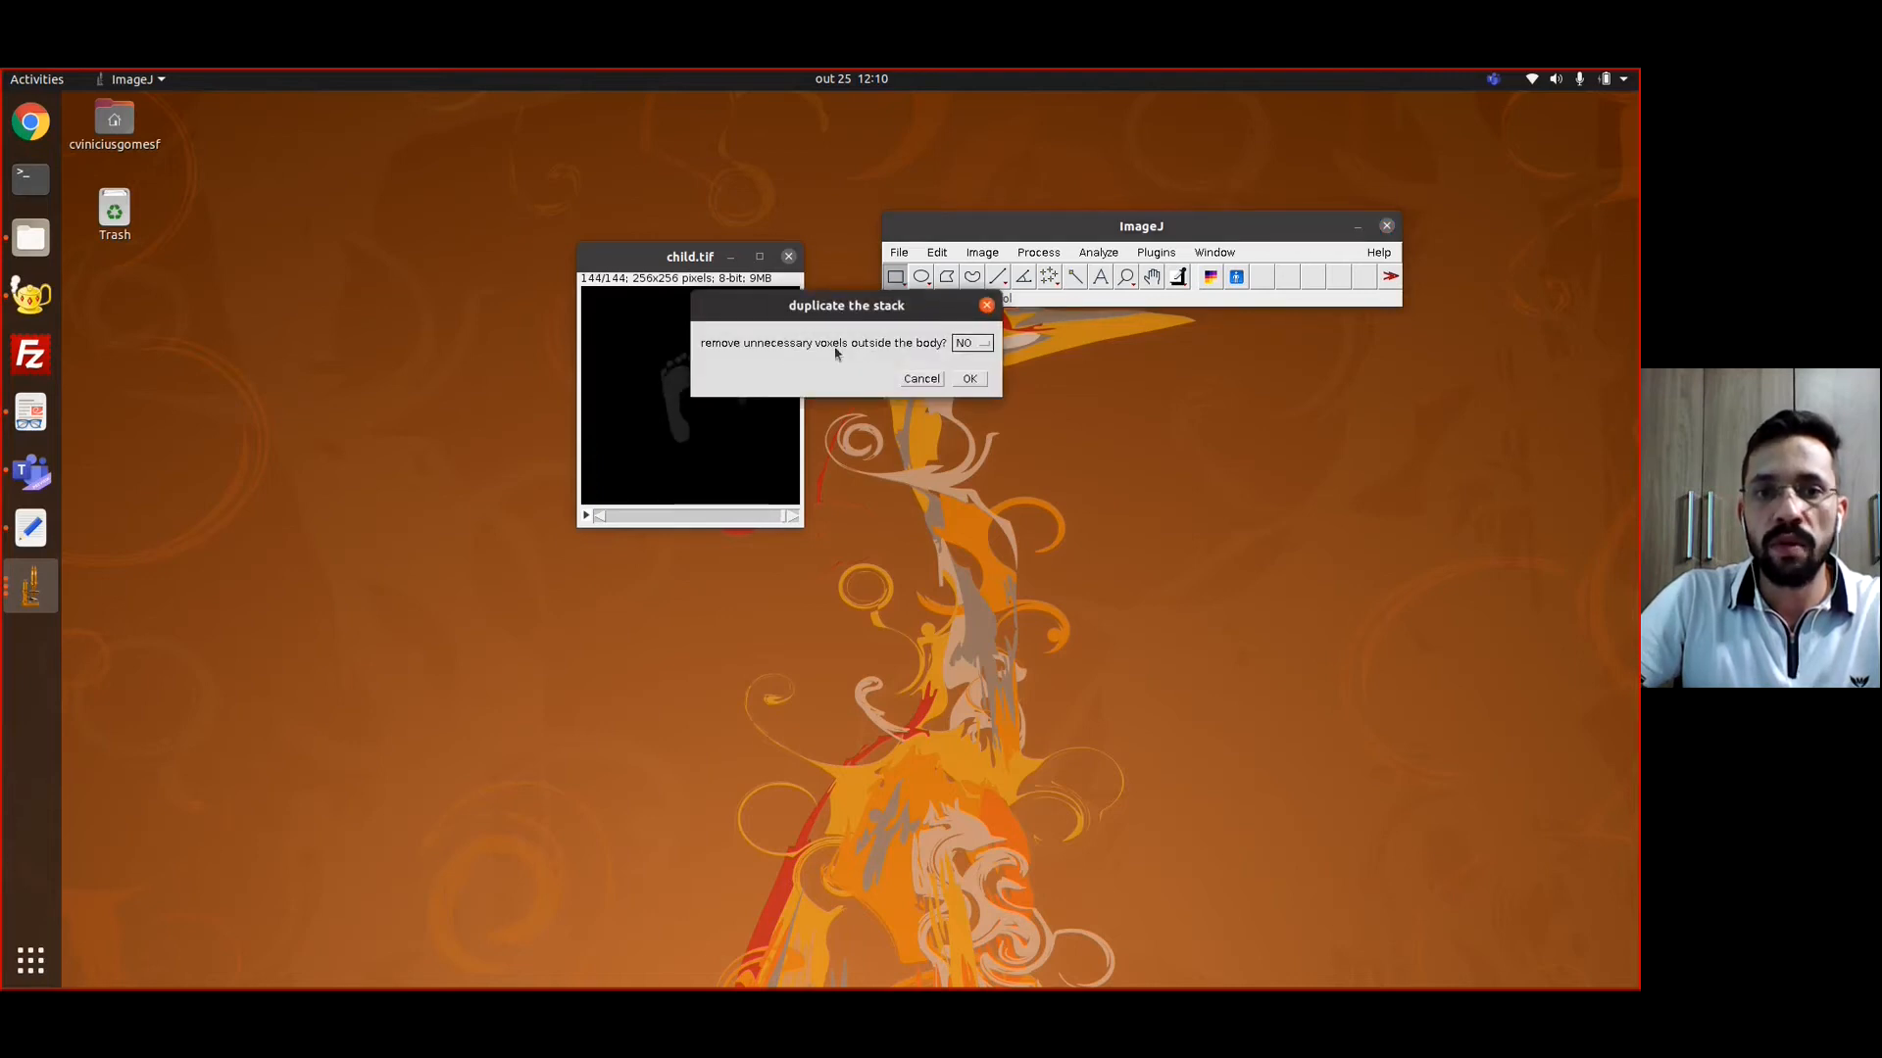
Remove the unnecessary voxels outside the body and choose EGSNRC output with source organs generated but detector organs disabled
click(975, 345)
click(970, 378)
click(969, 378)
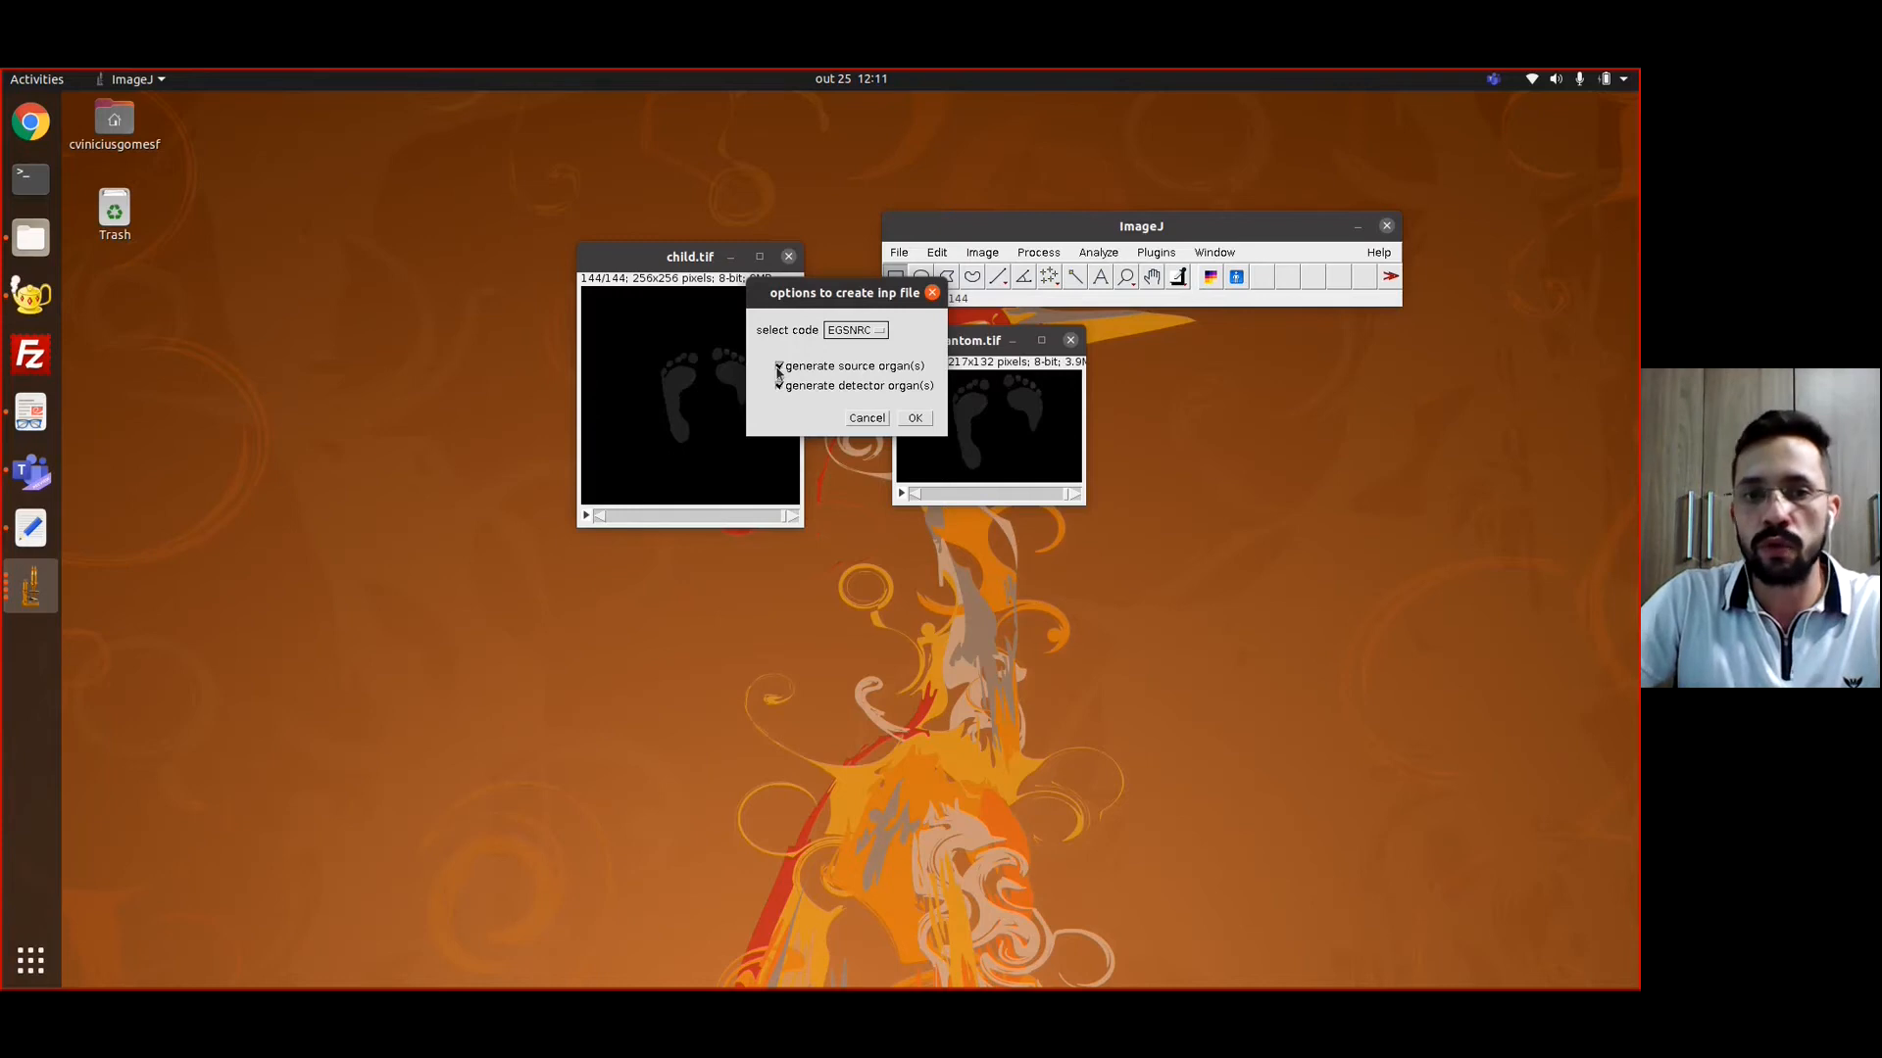
click(781, 388)
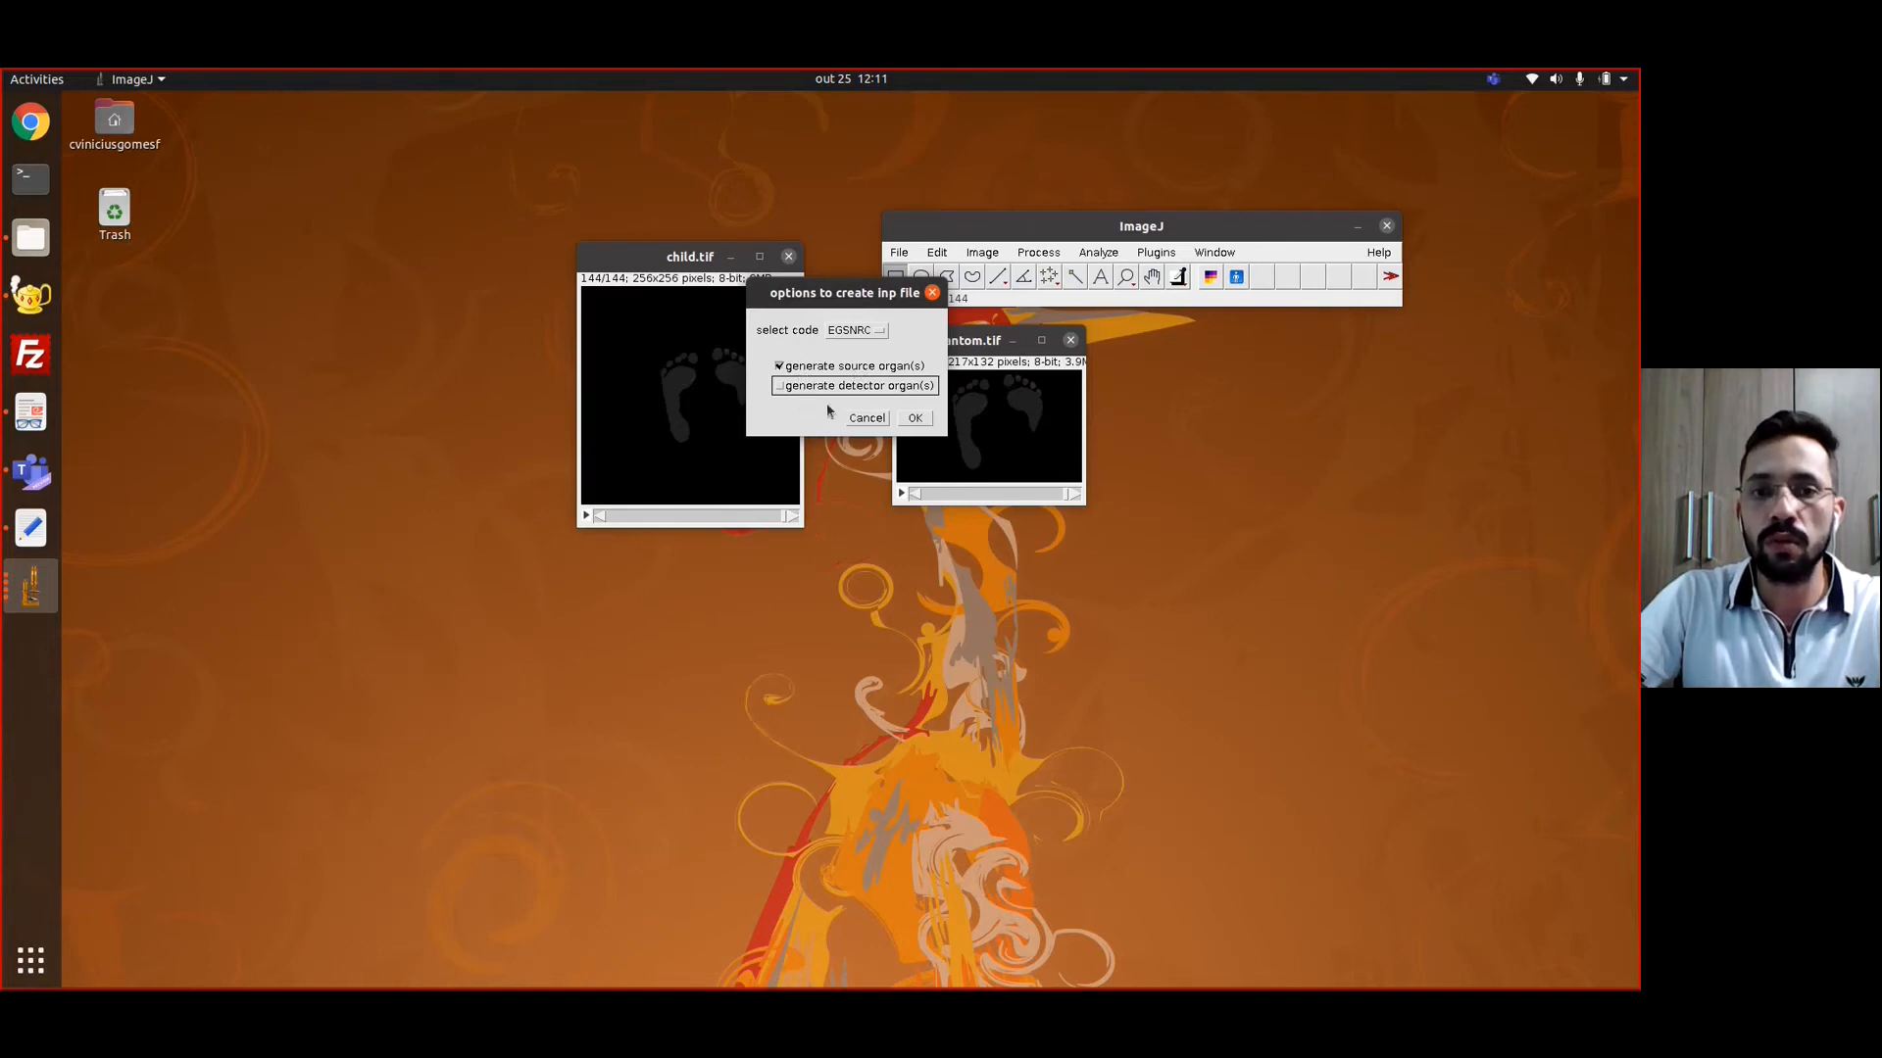
click(915, 420)
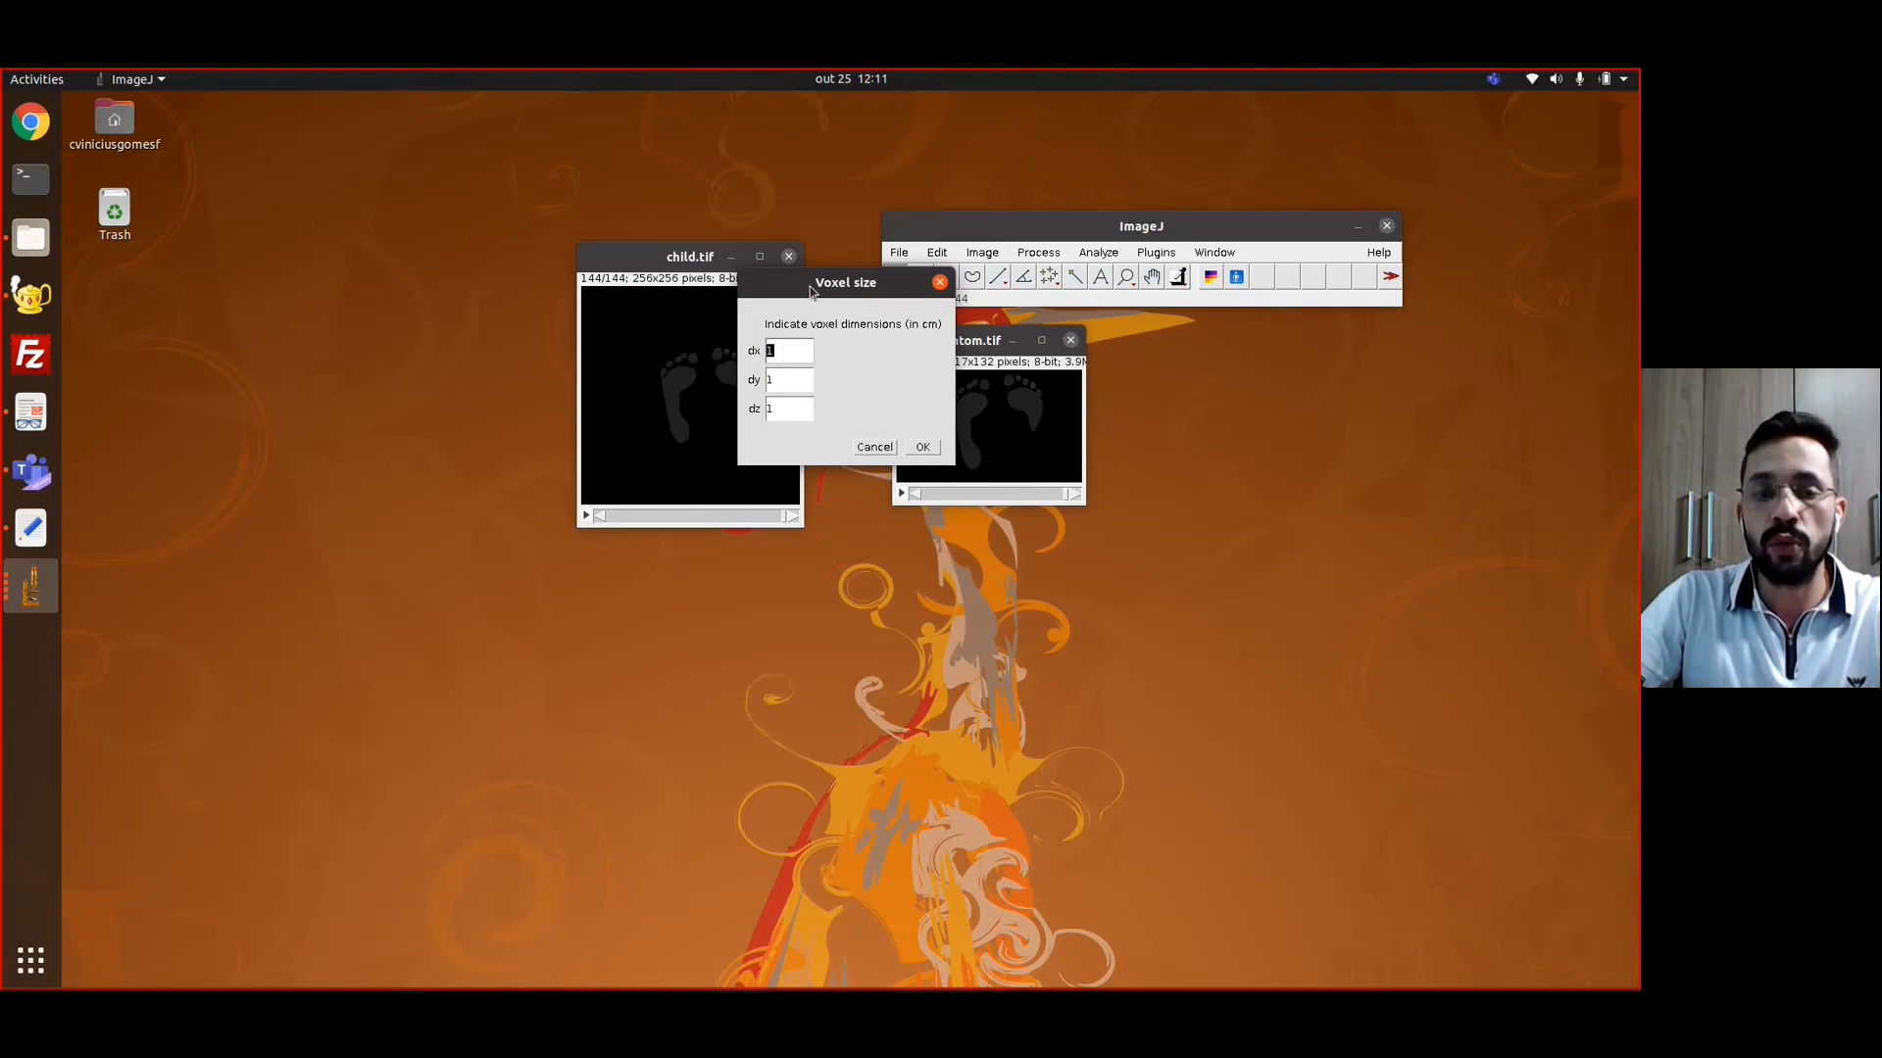
Set the voxel dimensions to dx 0.154, dy 0.154 and dz 0.8 cm
text(0)
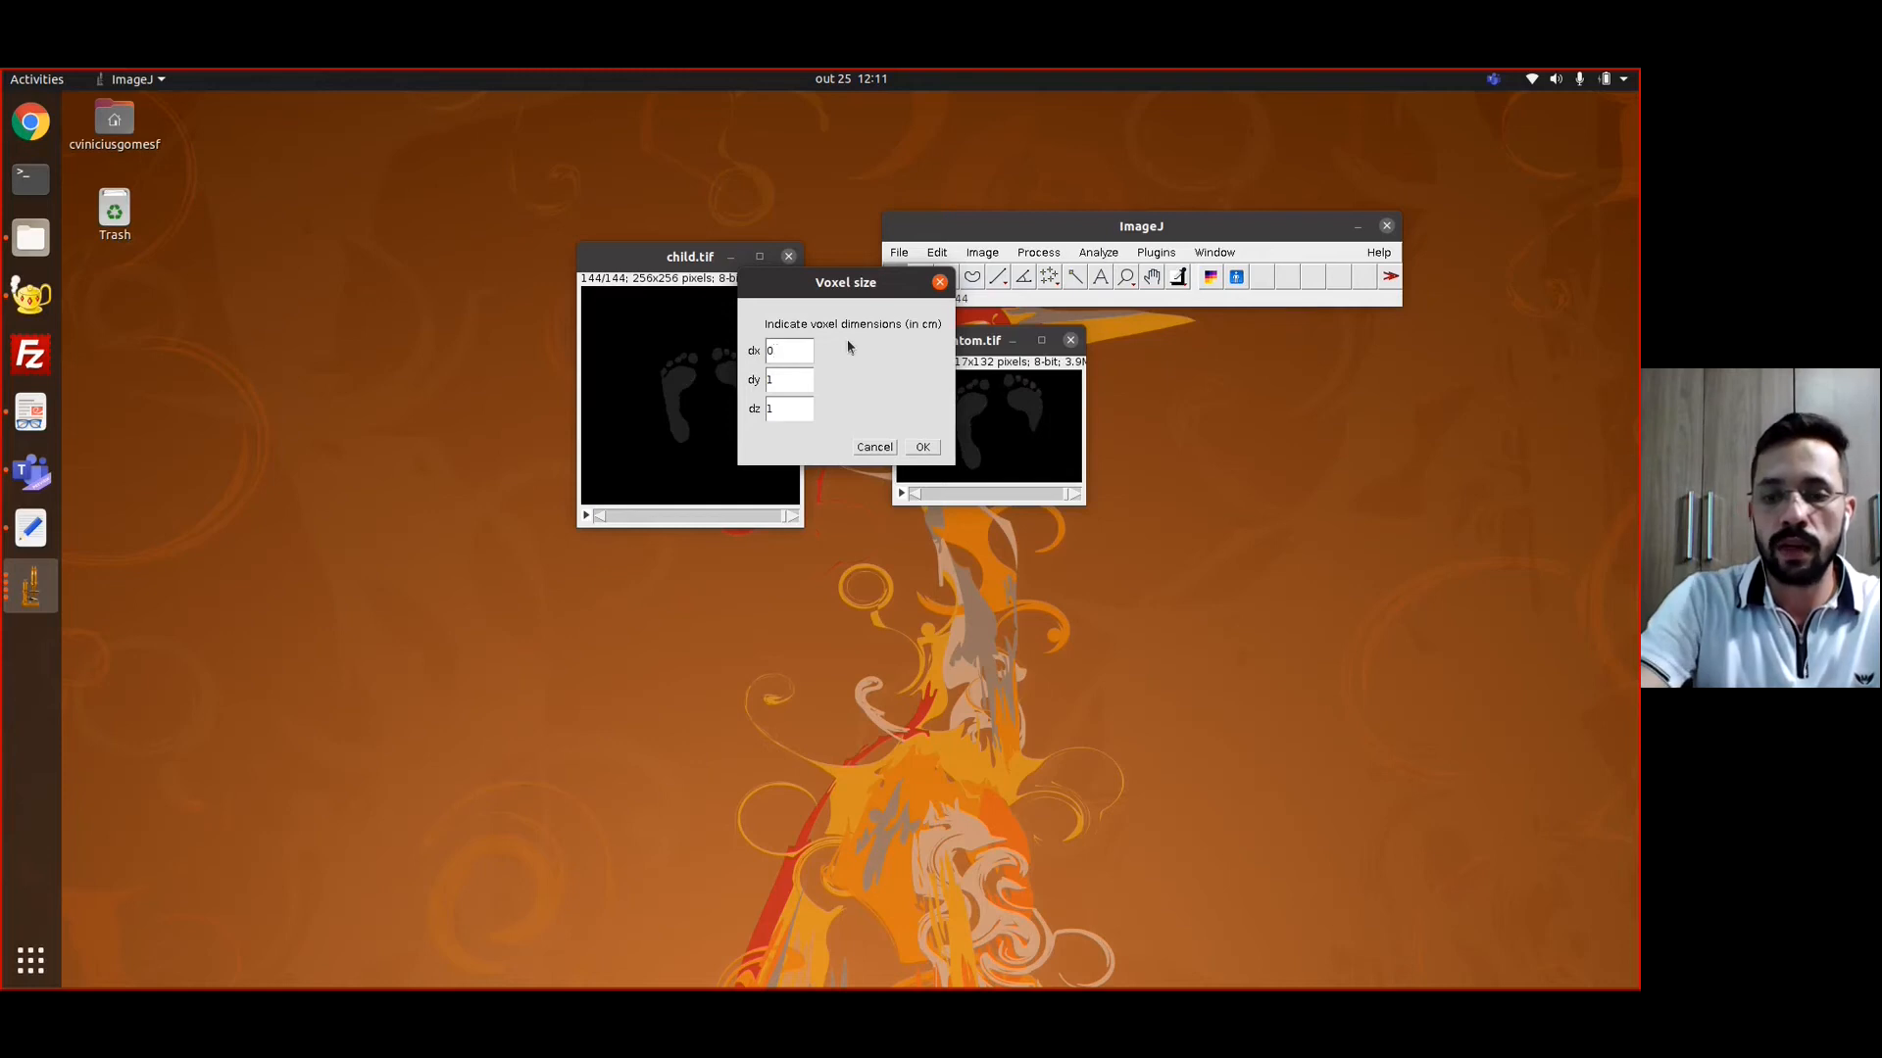
text(.154)
key(Tab)
text(0.154)
key(Tab)
text(0.8)
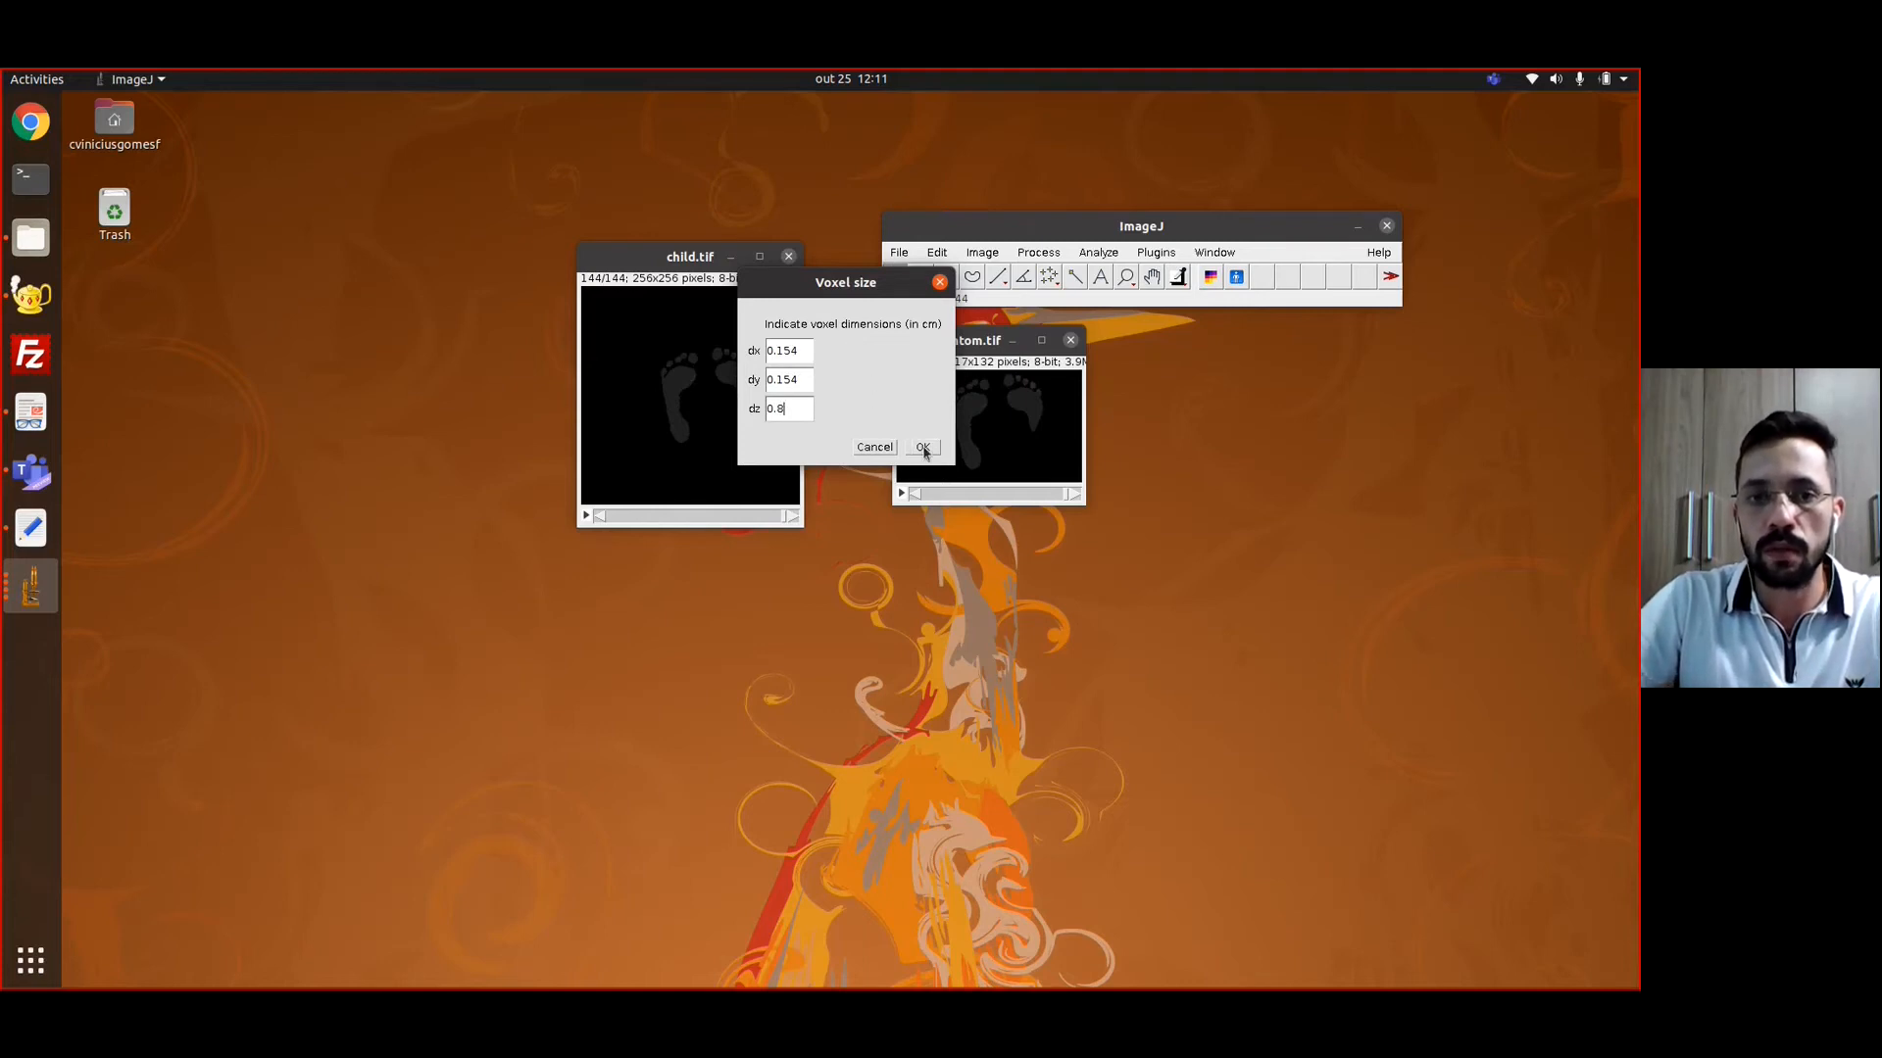
click(923, 447)
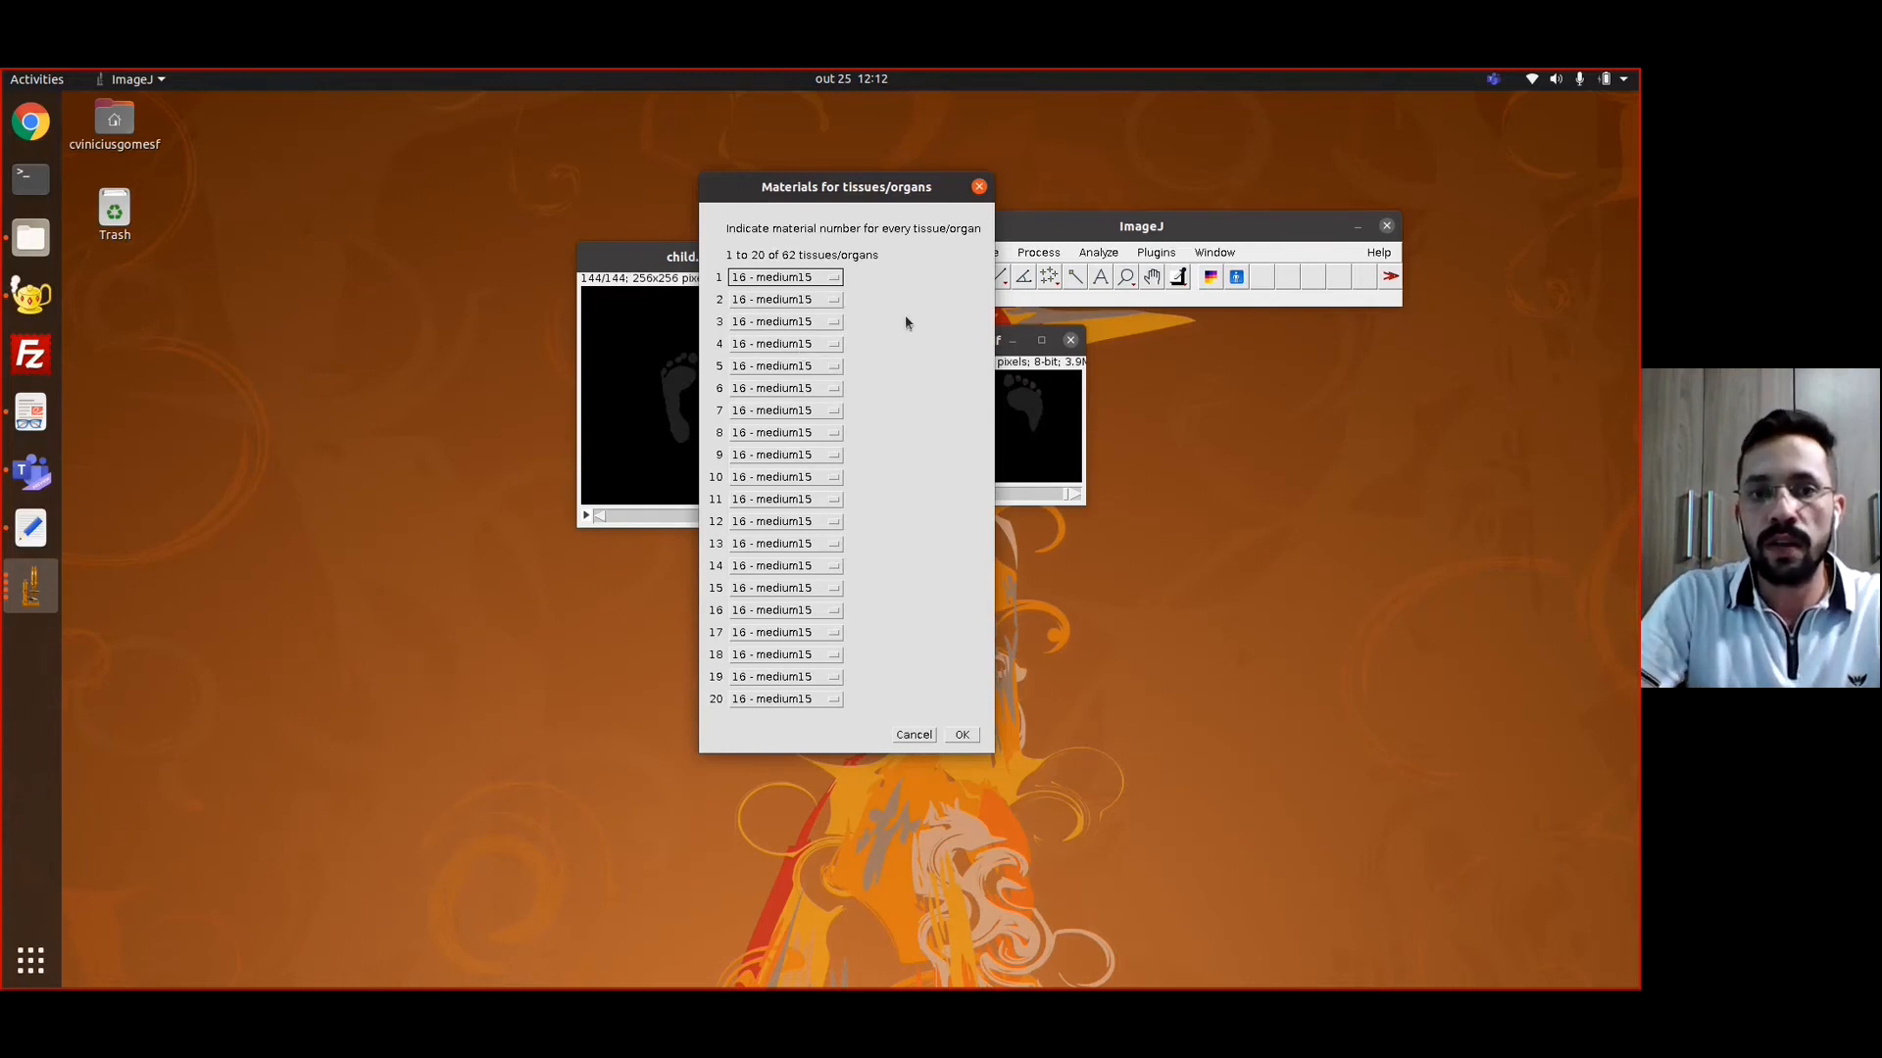
Assign materials sequentially from 2 - medium1 for organ 1 through 62 - medium61 for organ 61, with 1 - medium0 for organ 0
click(820, 281)
scroll(796, 351, up, 3)
click(798, 333)
click(804, 300)
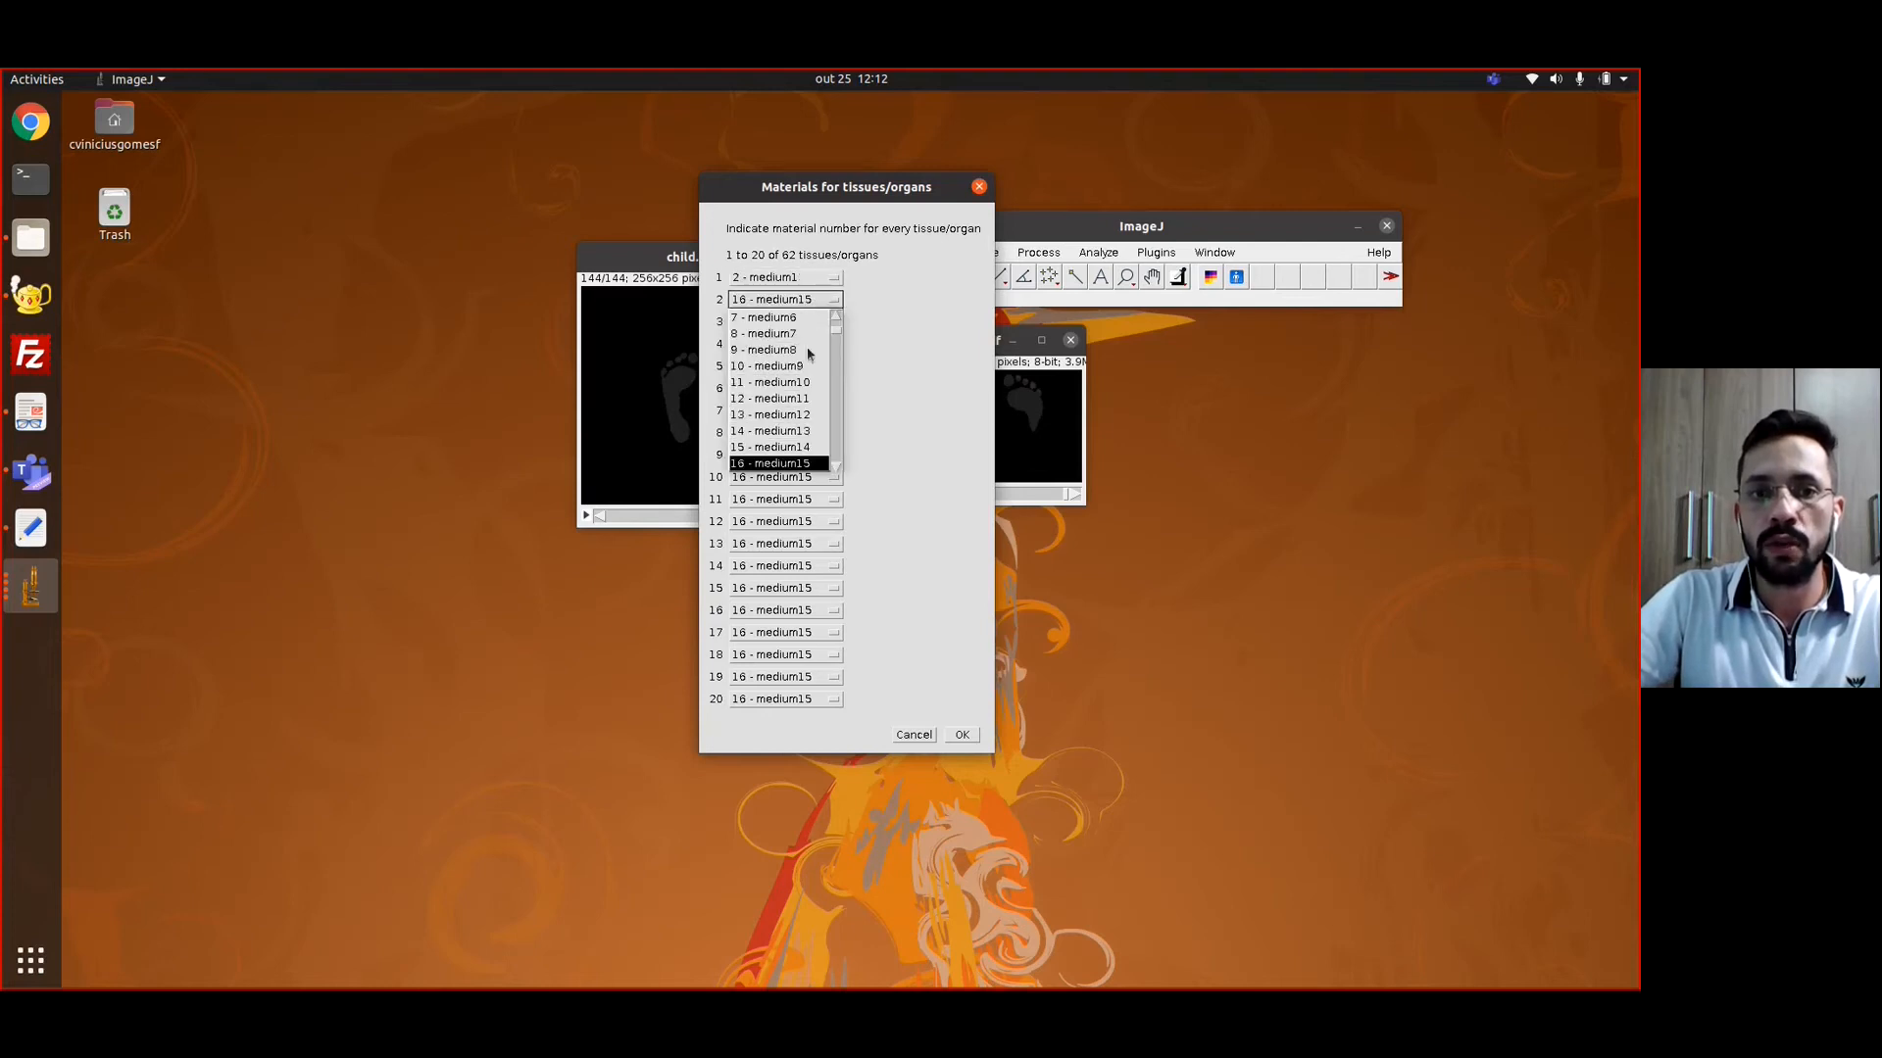
scroll(798, 355, up, 2)
click(796, 350)
click(790, 323)
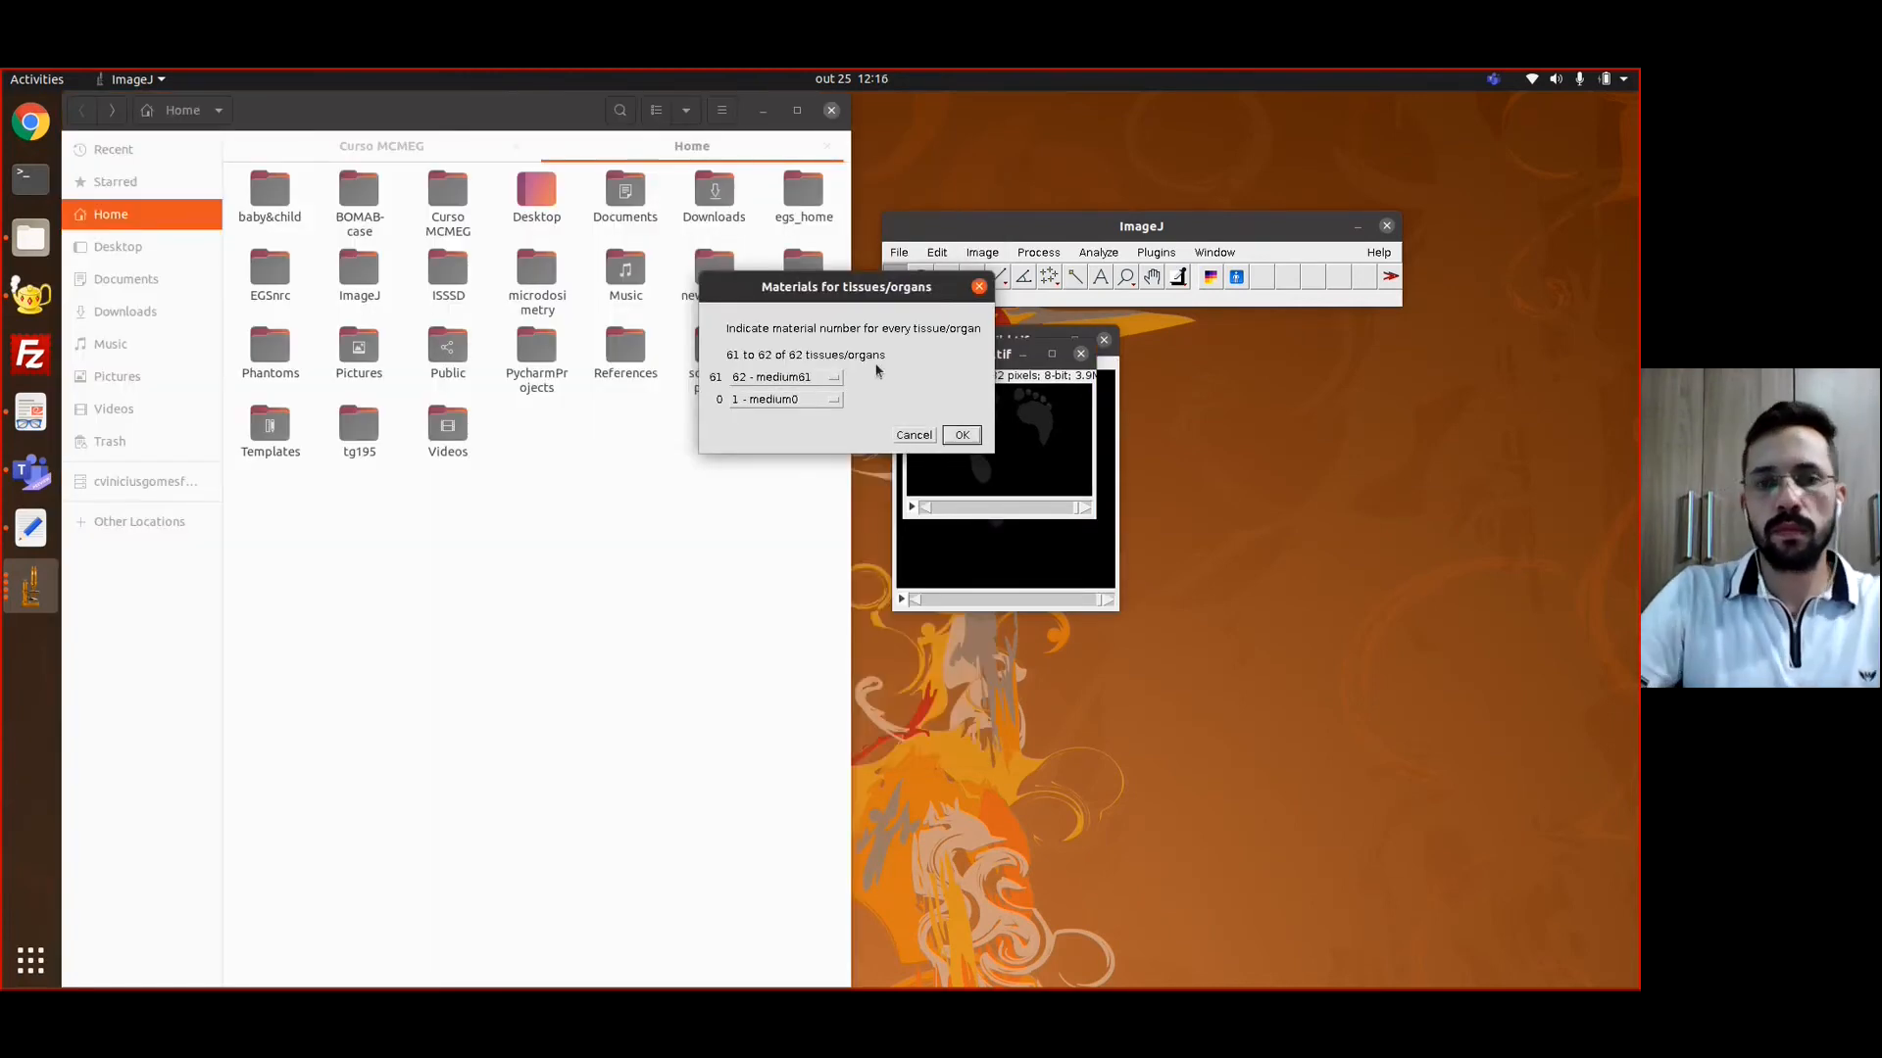
key(Return)
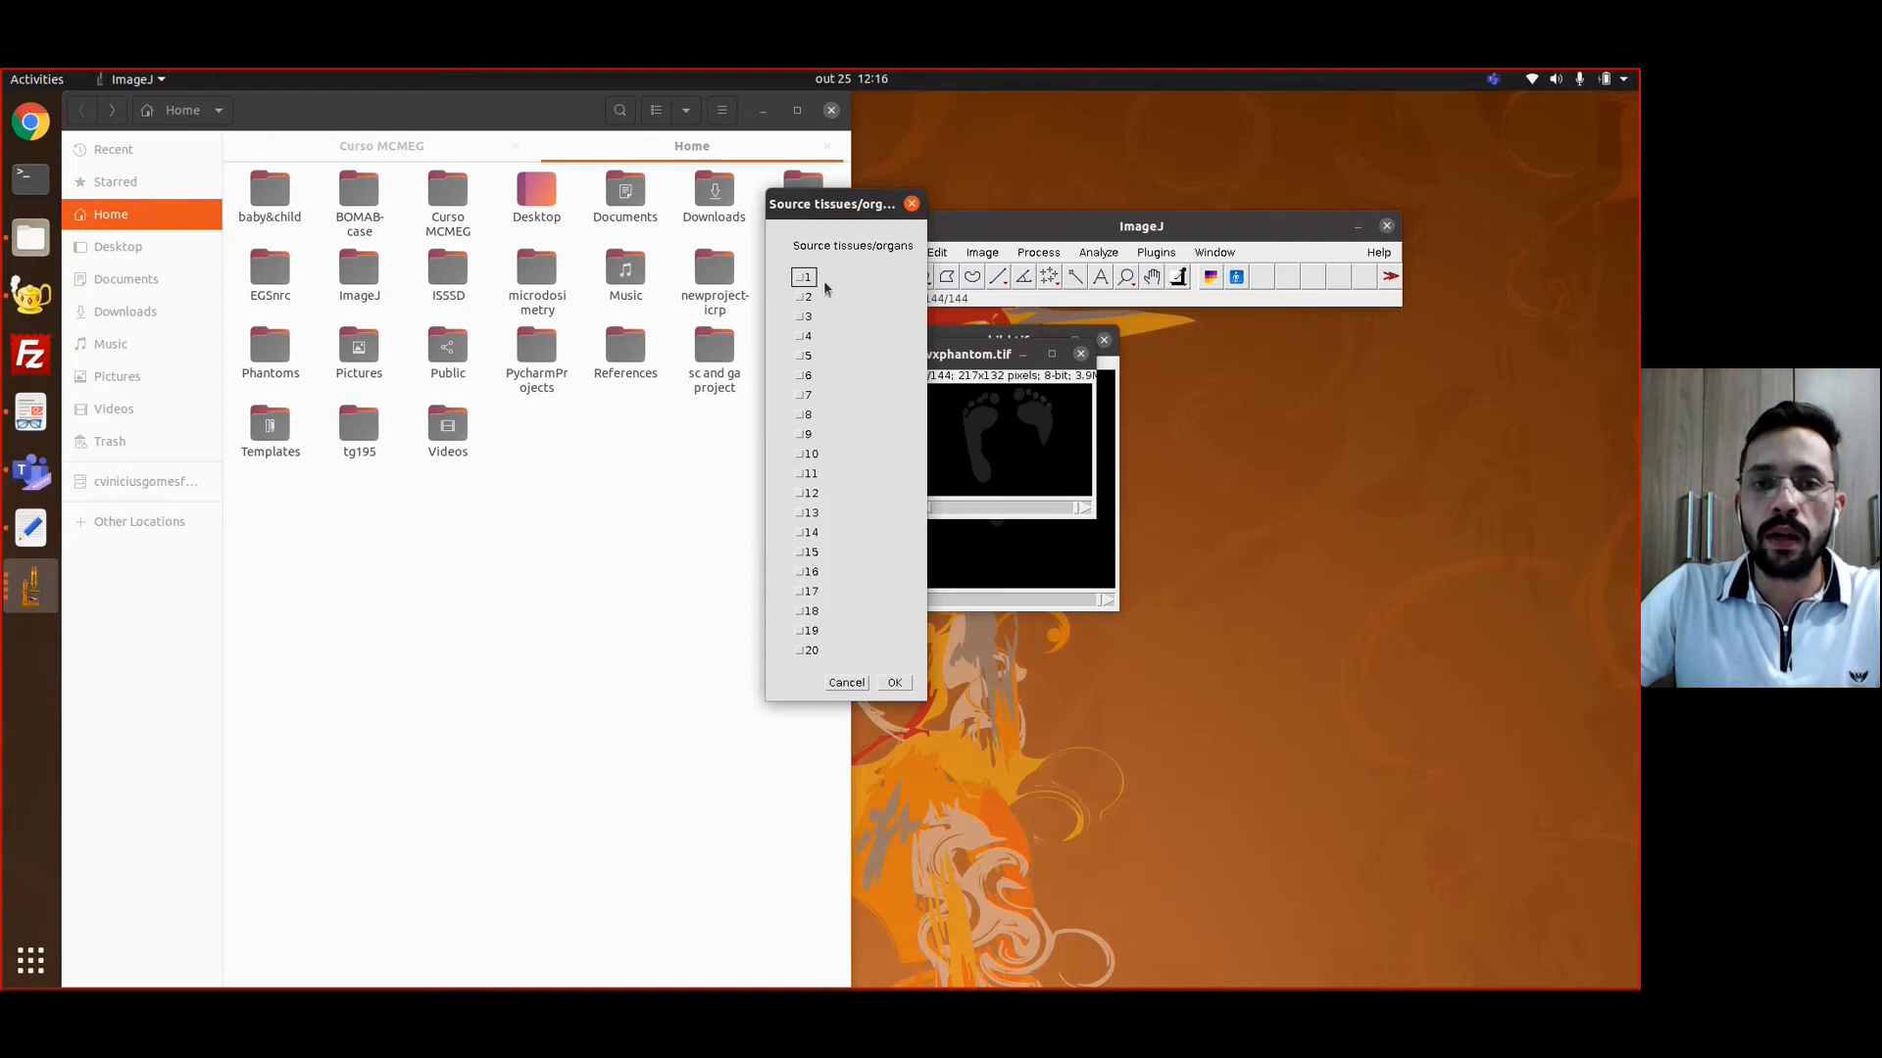
Mark organ 3 as the only source organ and generate the EGSNRC.geom file
click(801, 319)
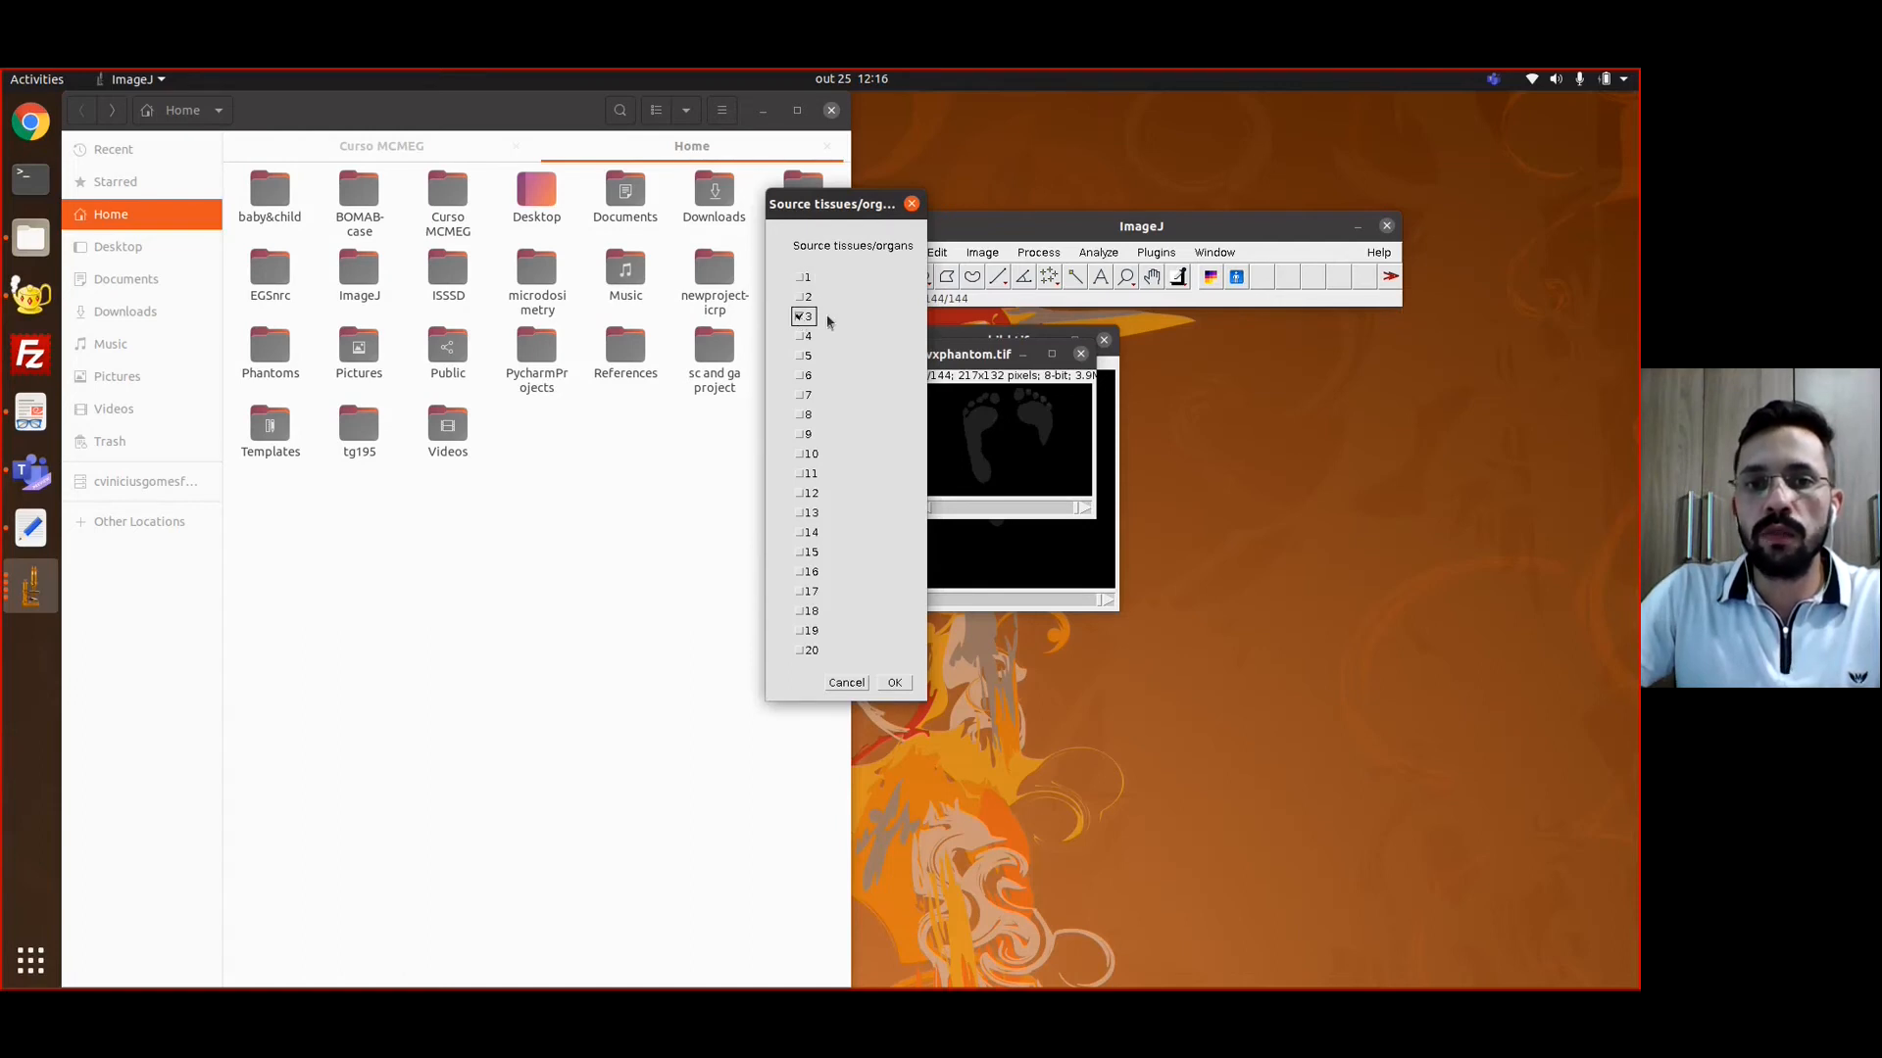
click(894, 683)
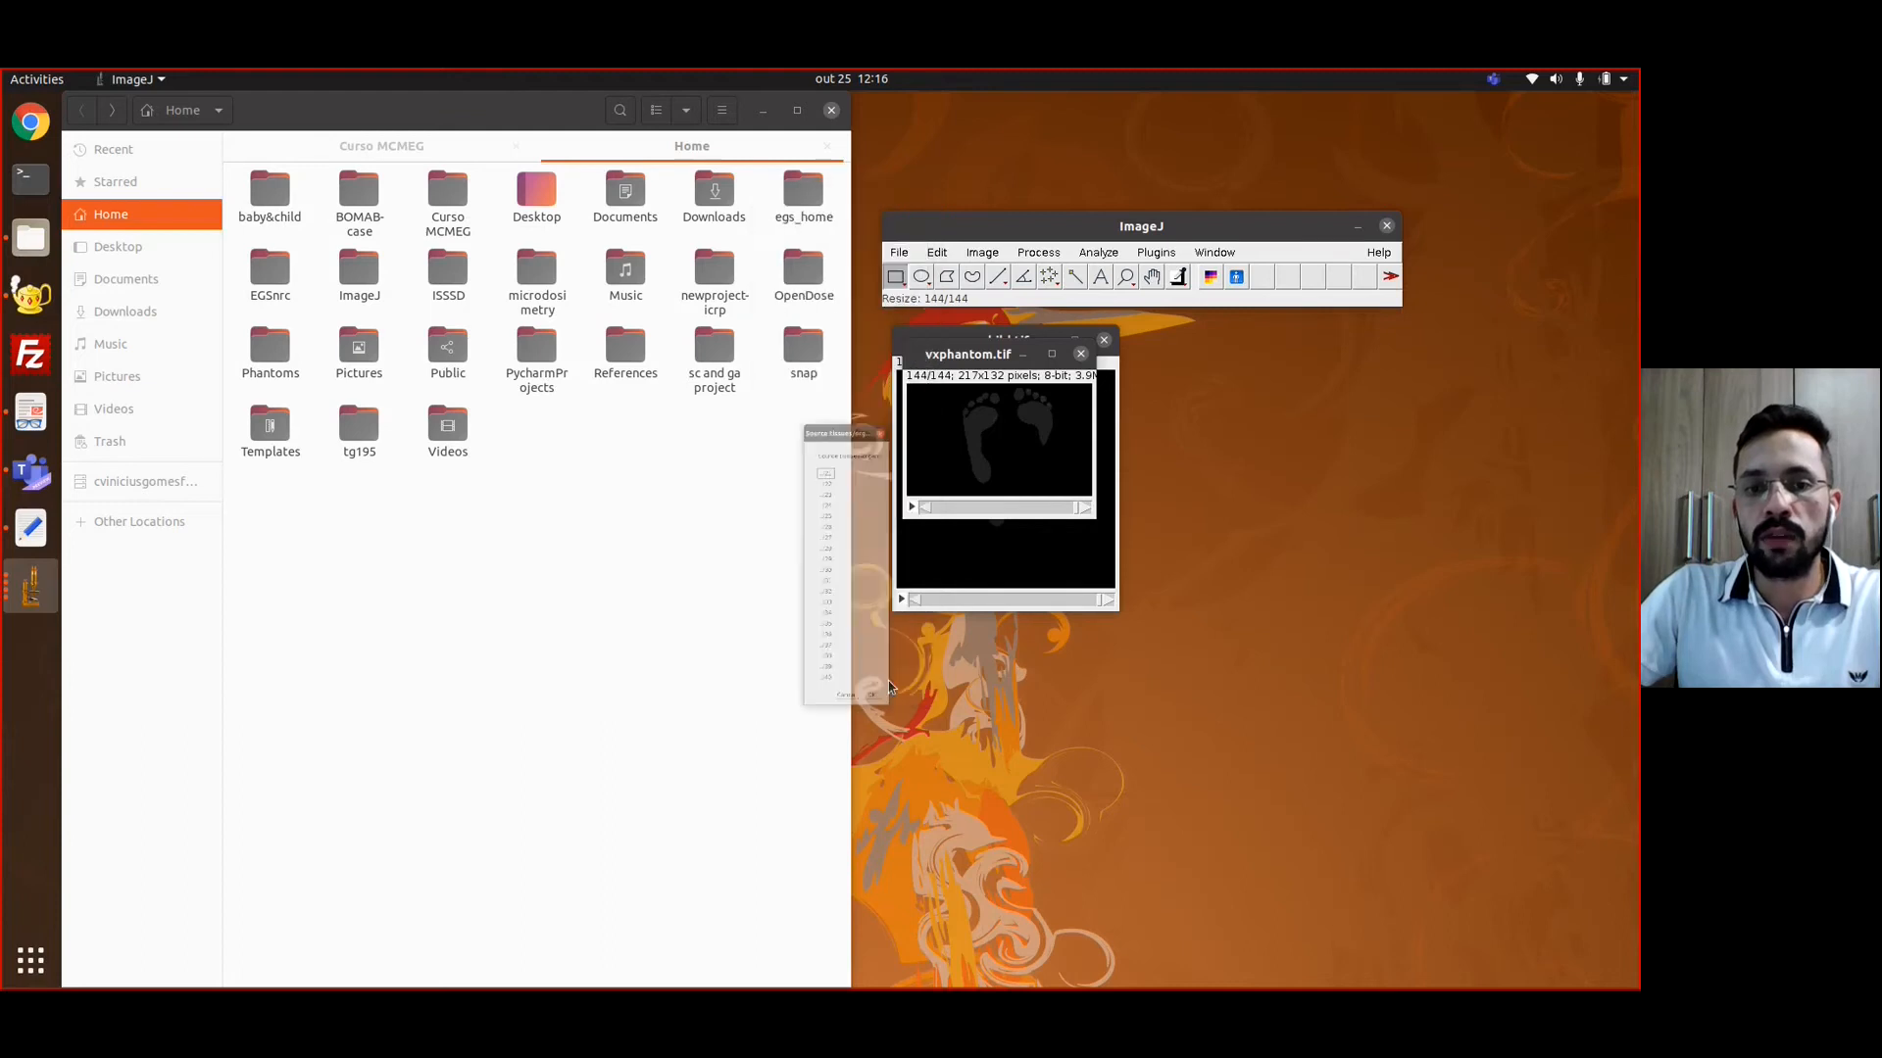
click(893, 683)
click(893, 683)
click(894, 418)
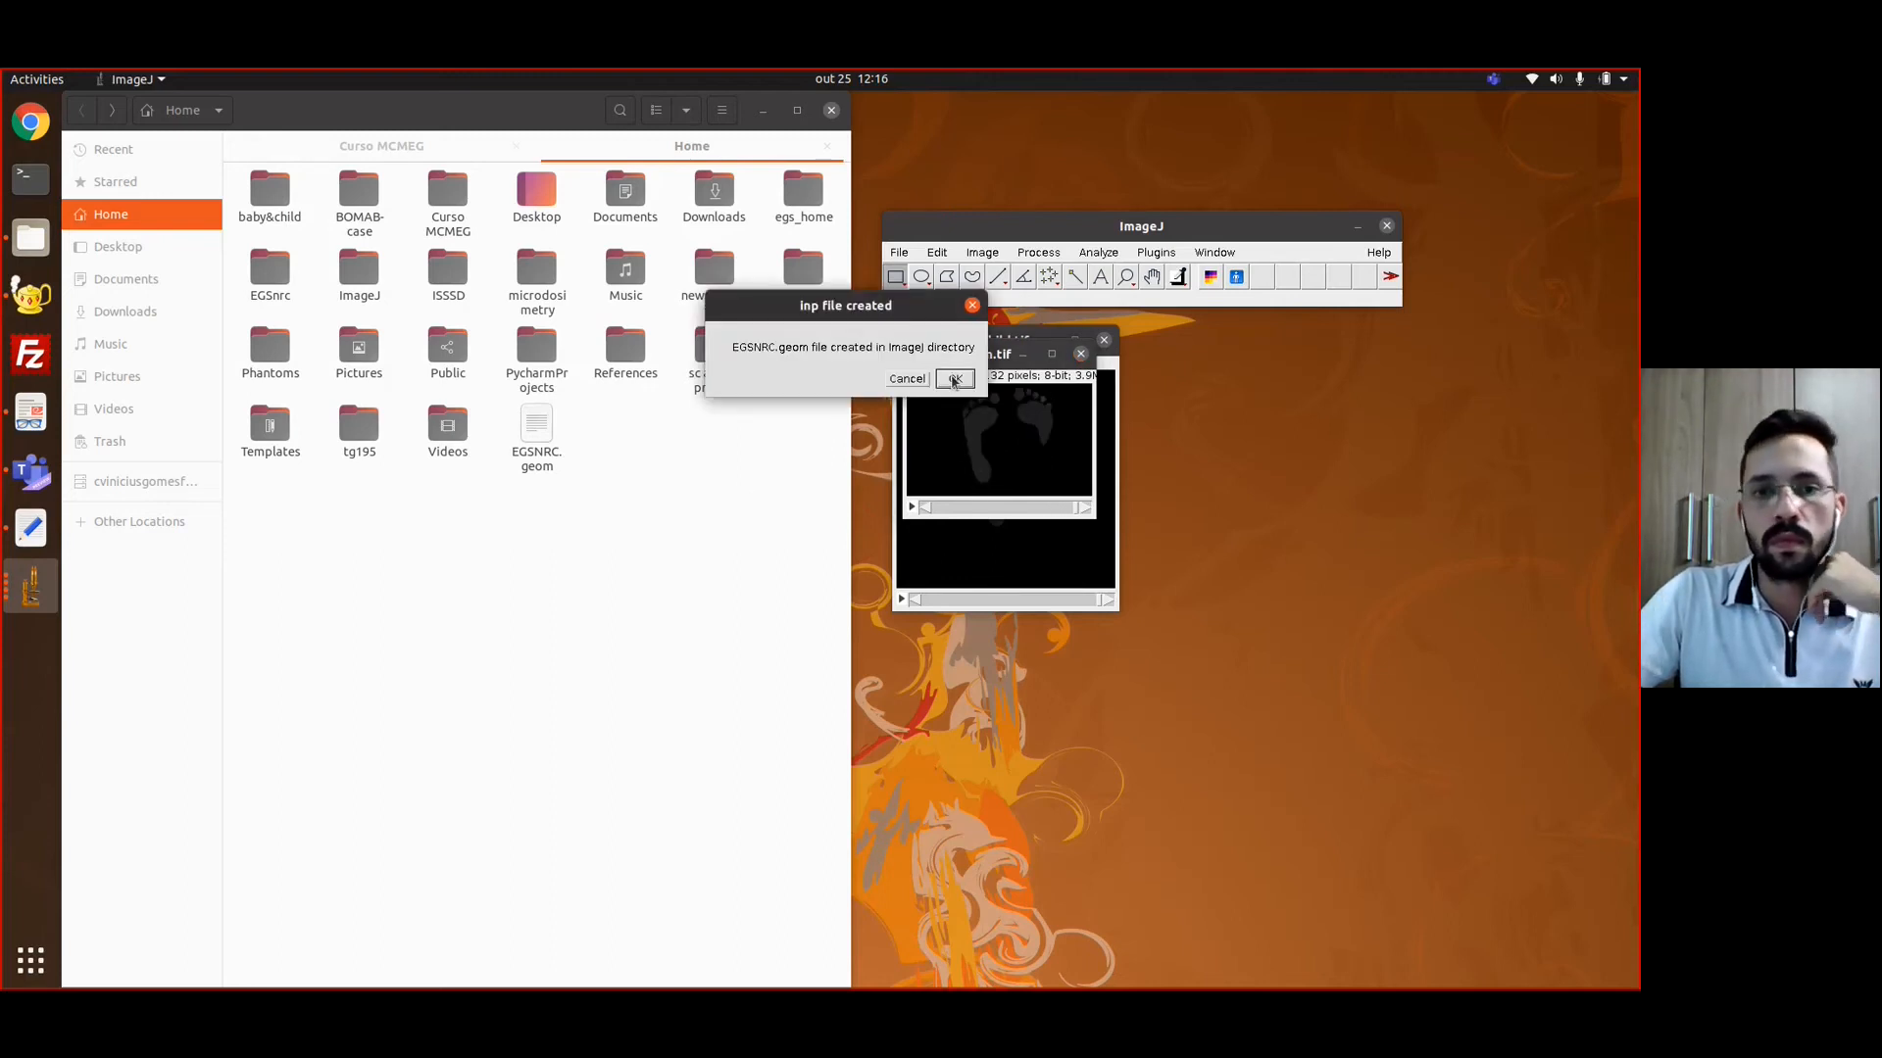
click(938, 384)
Open EGSNRC.geom from the Home folder in Geany
right_click(538, 450)
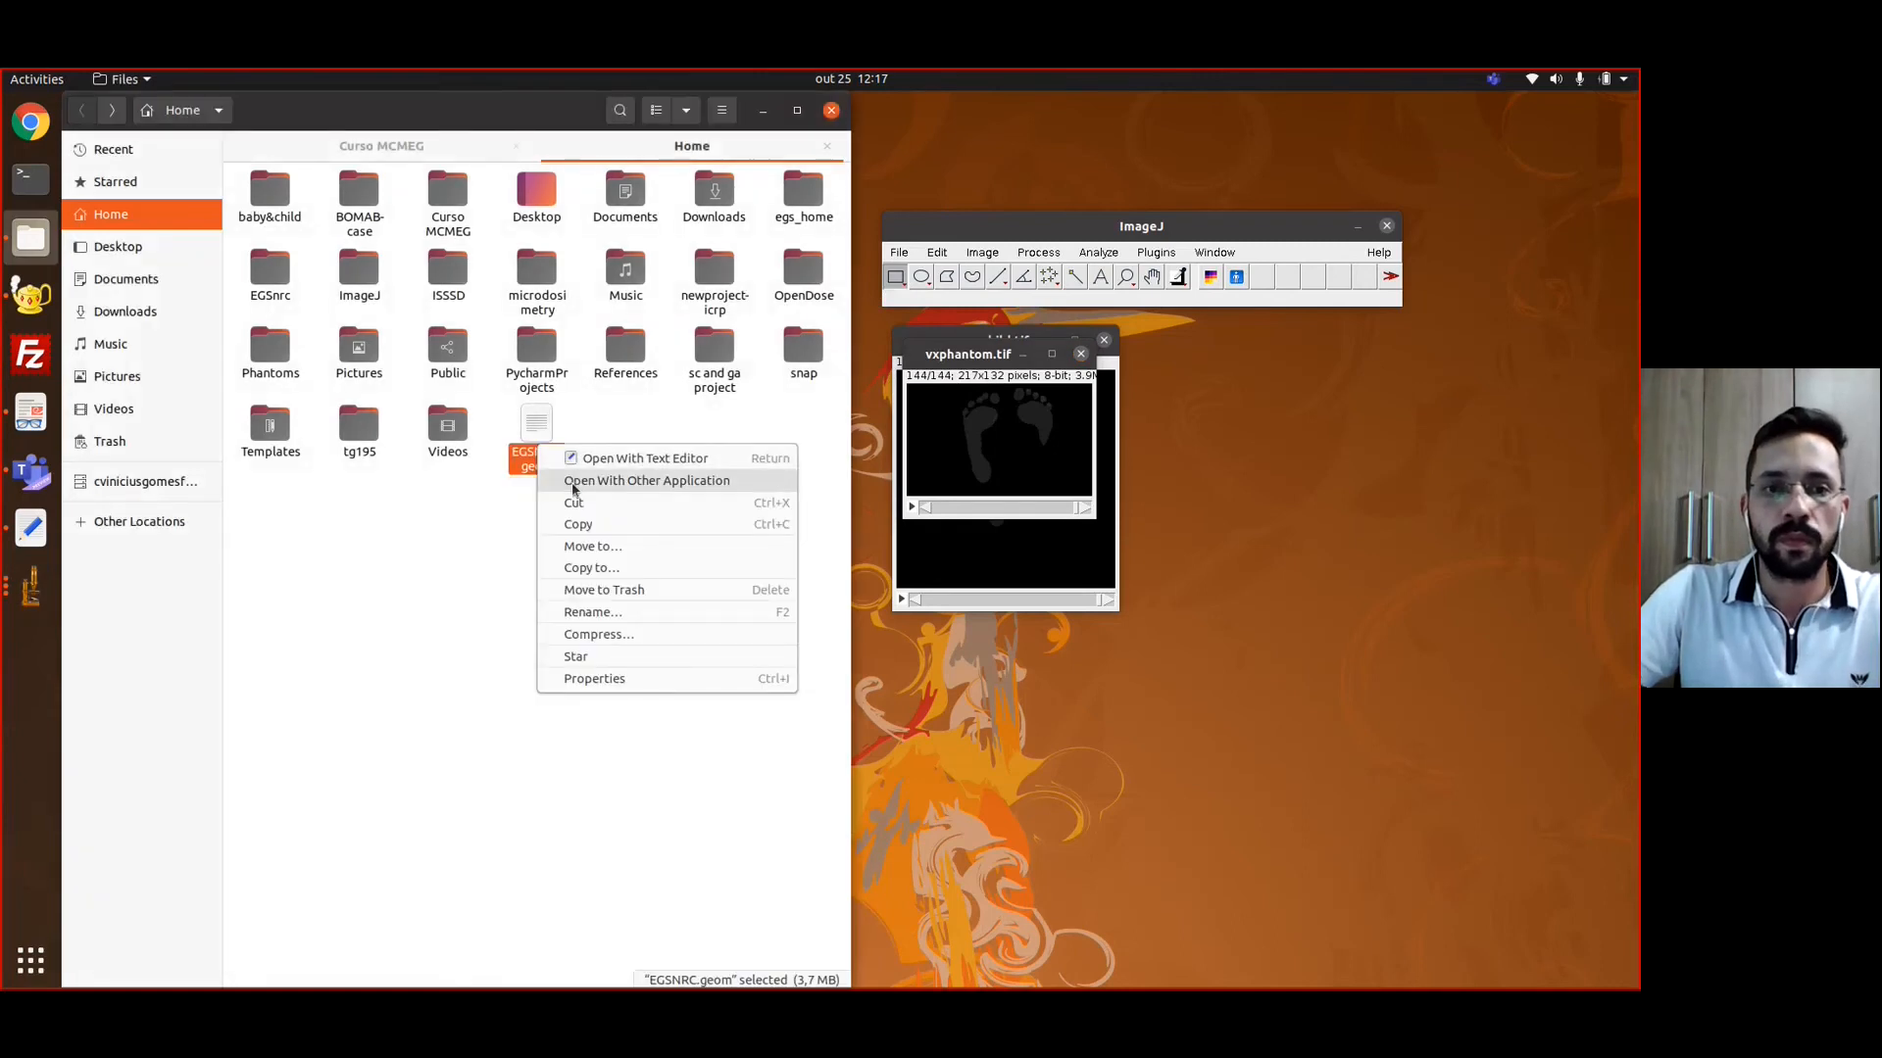
key(Escape)
key(Return)
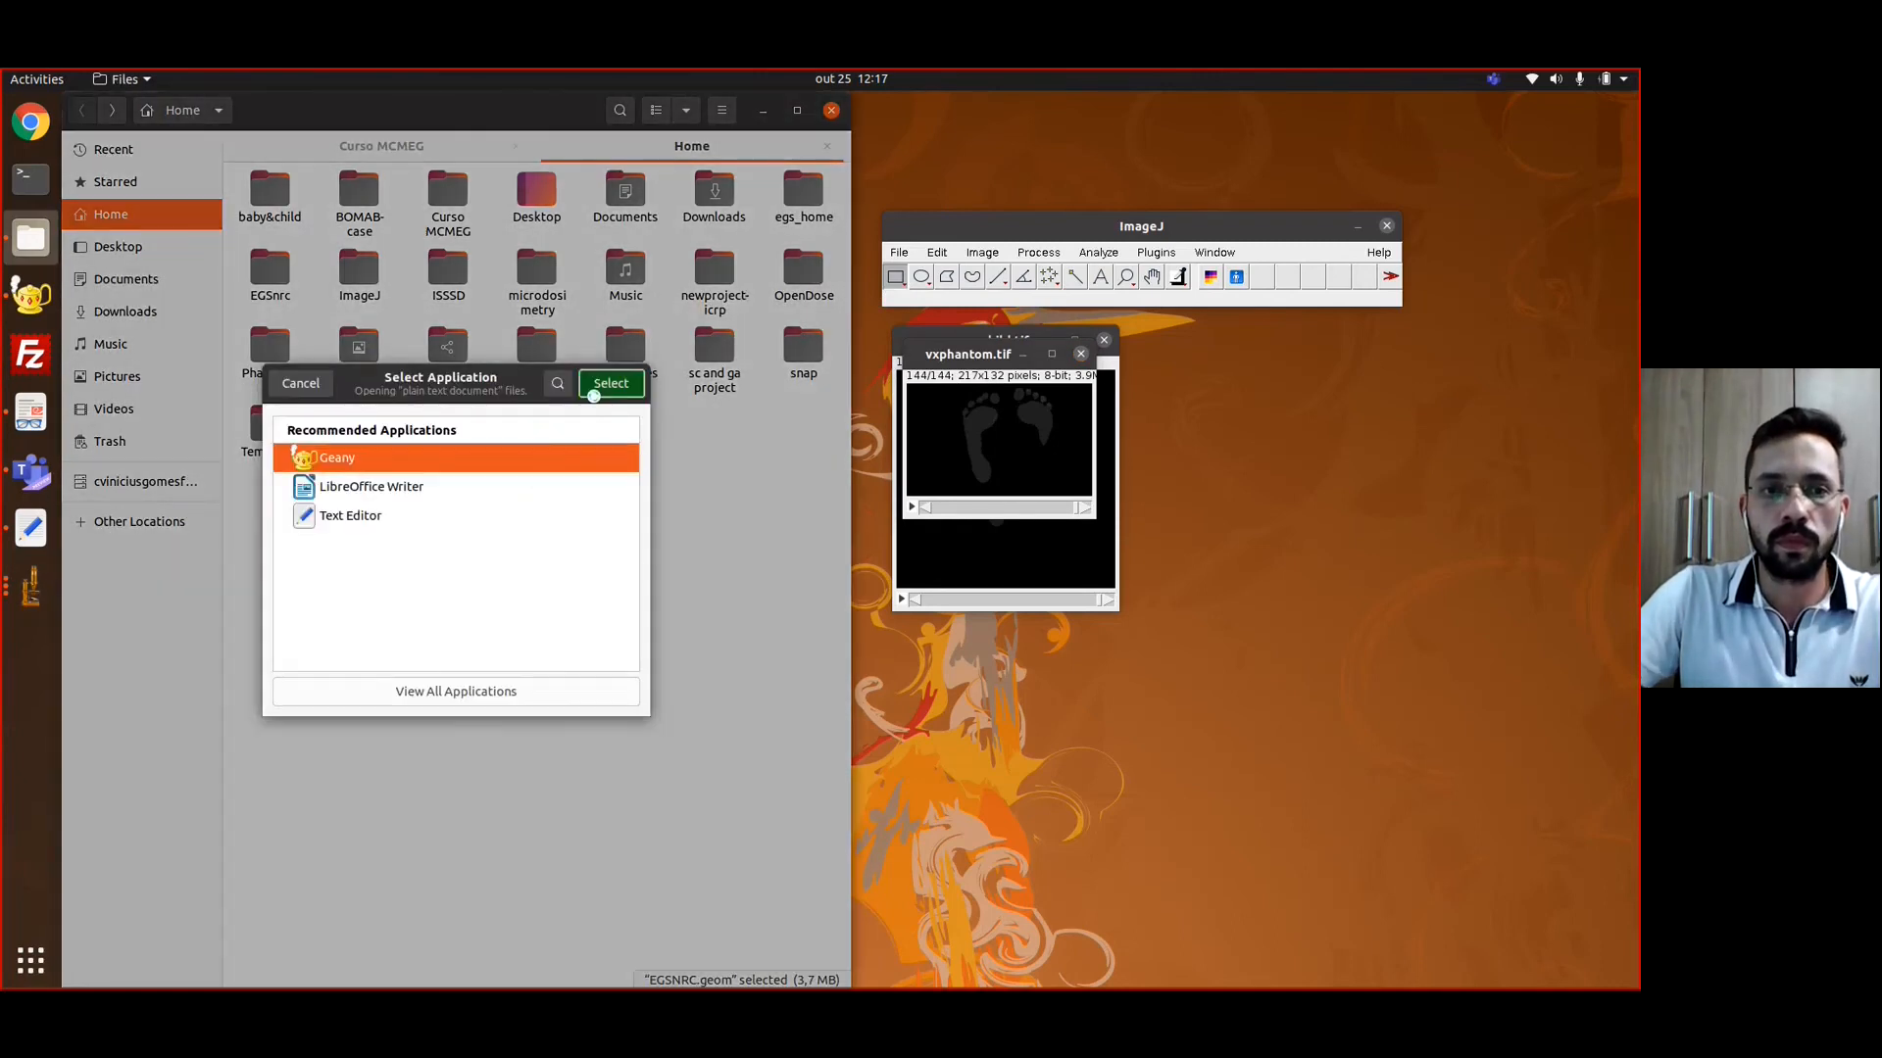
click(594, 389)
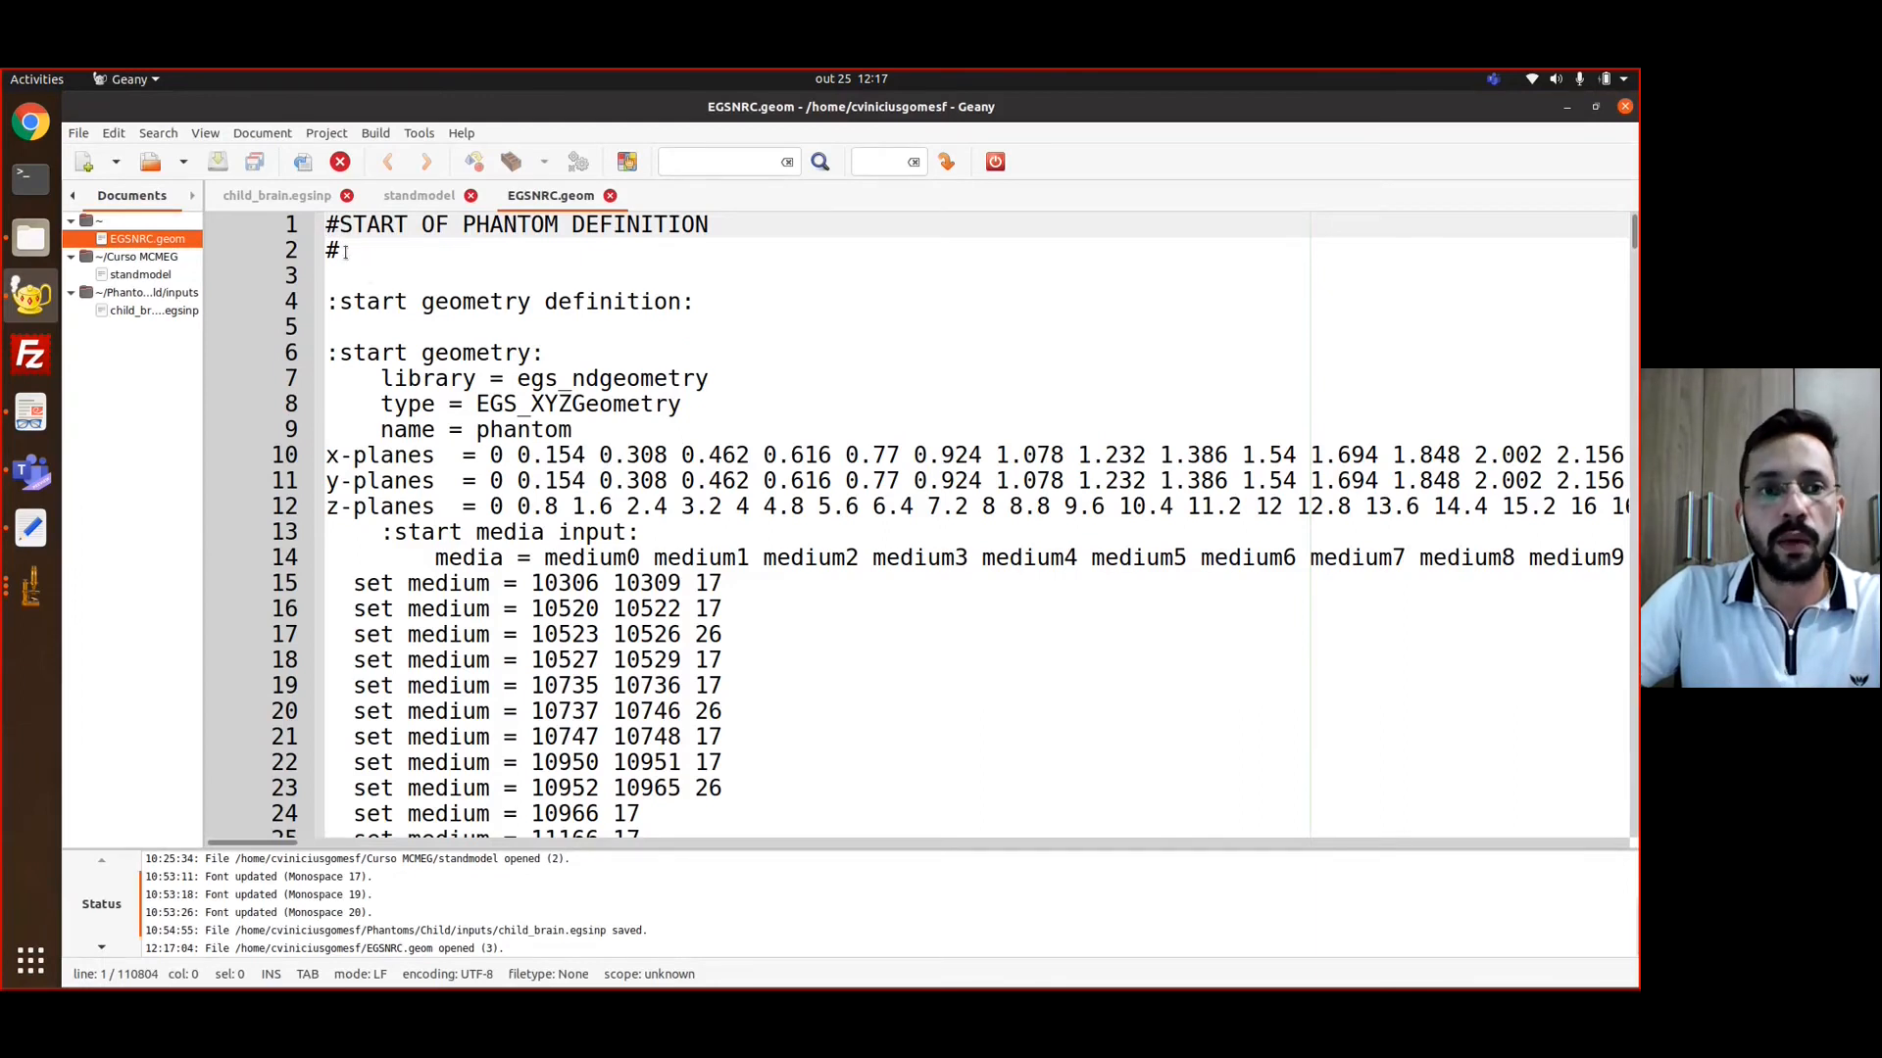
Examine the geometry definition in EGSNRC.geom, including its library line and the x, y and z plane lists
drag(331, 304, 492, 495)
click(490, 487)
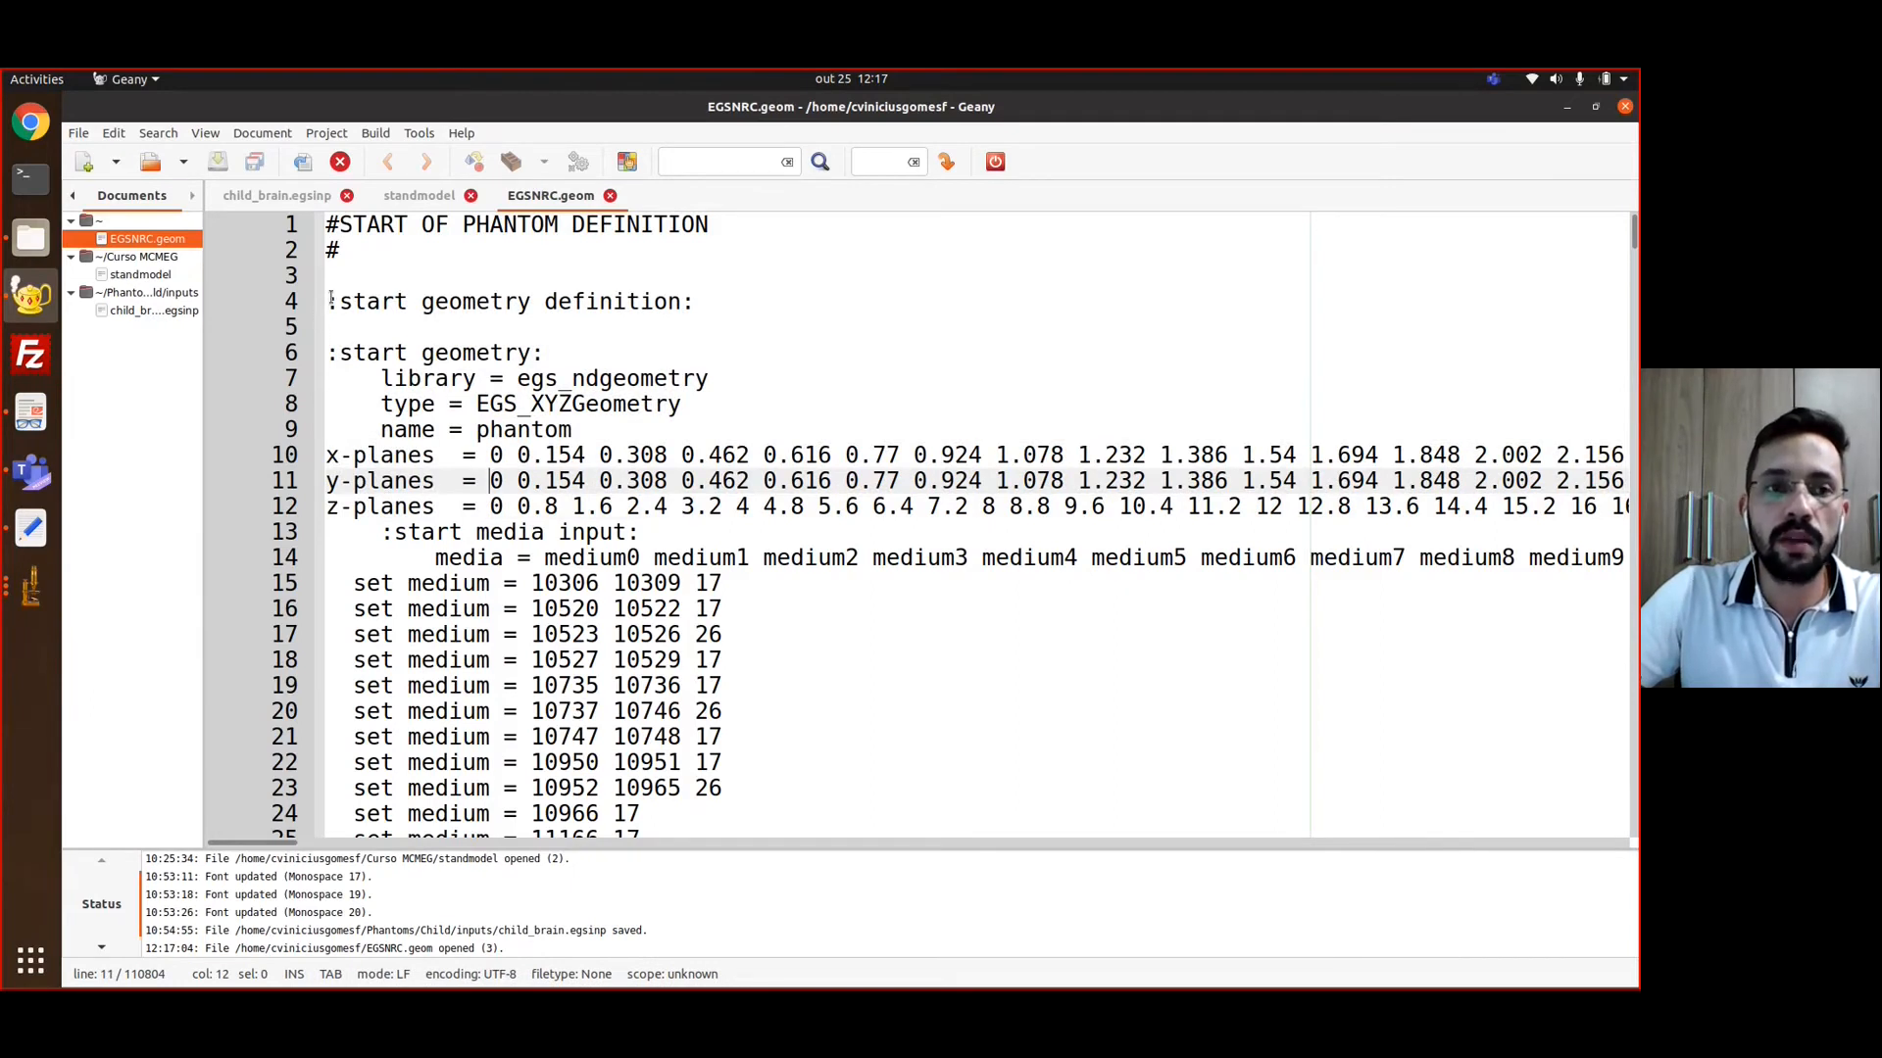
drag(330, 301, 719, 733)
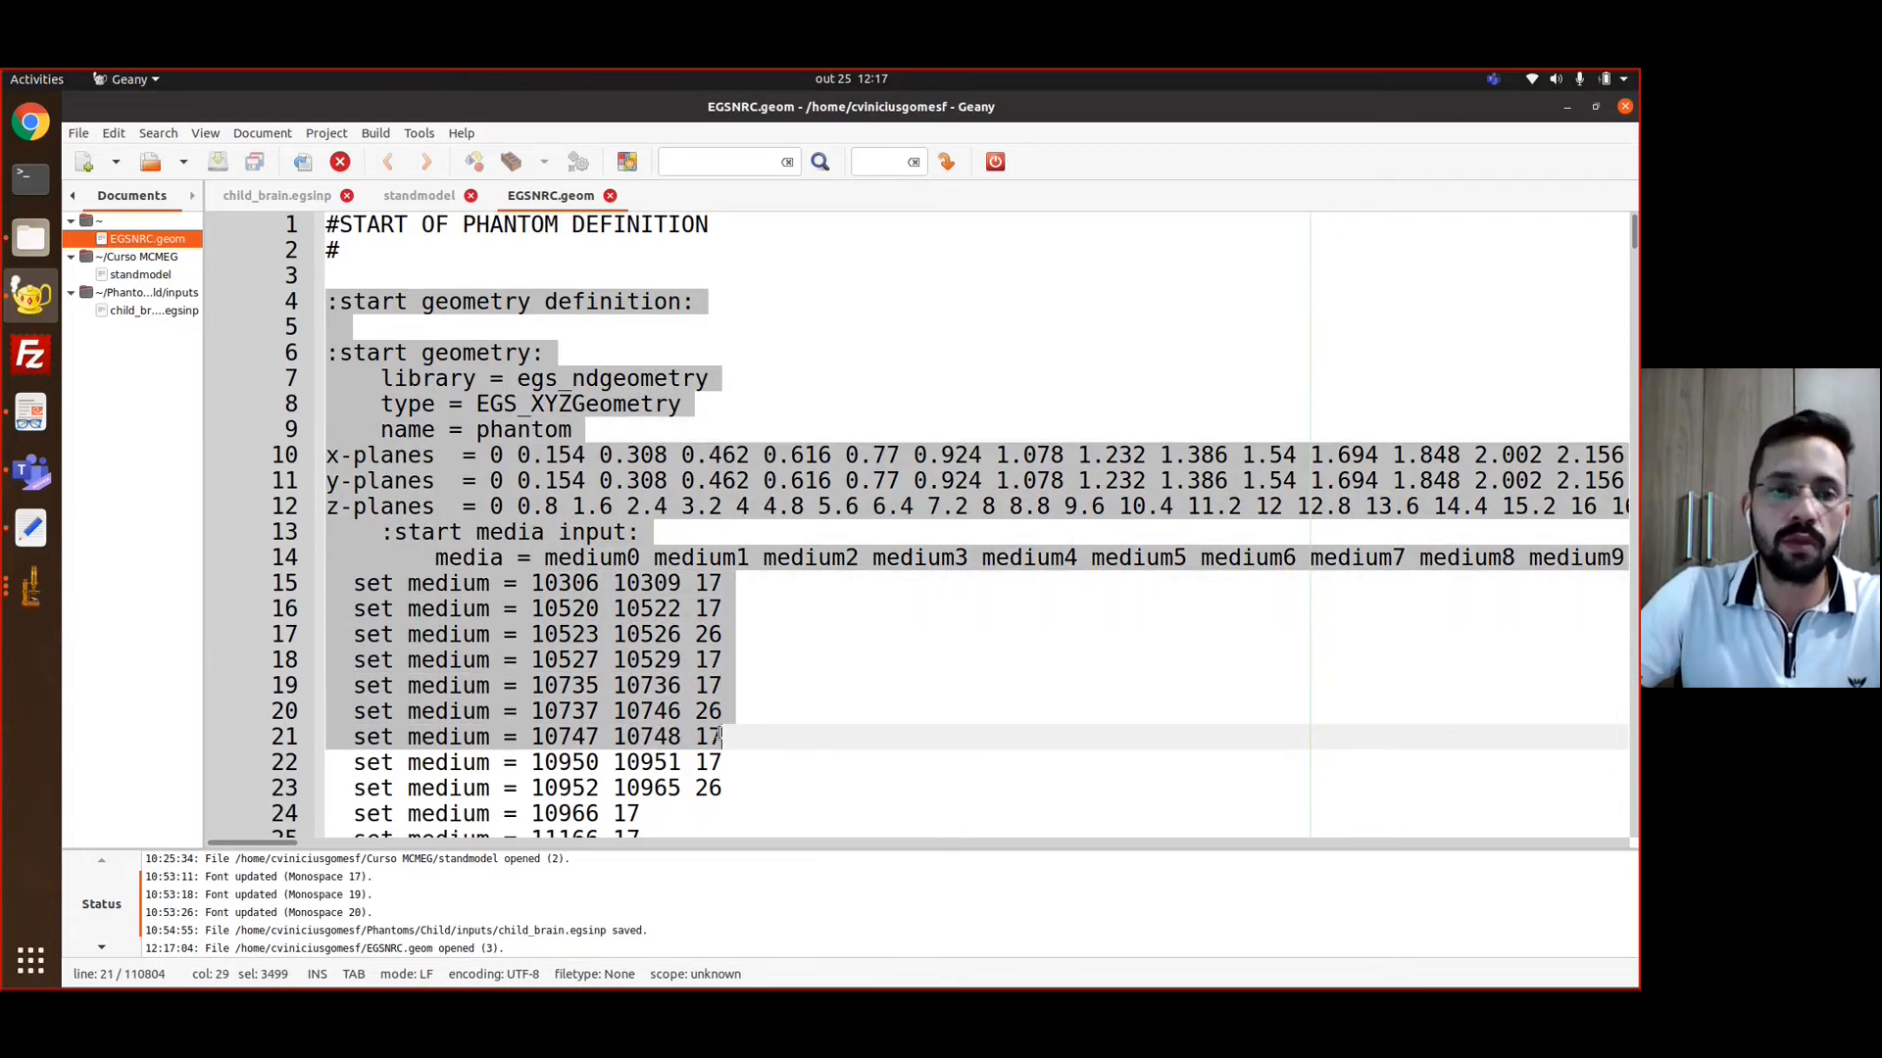
click(720, 736)
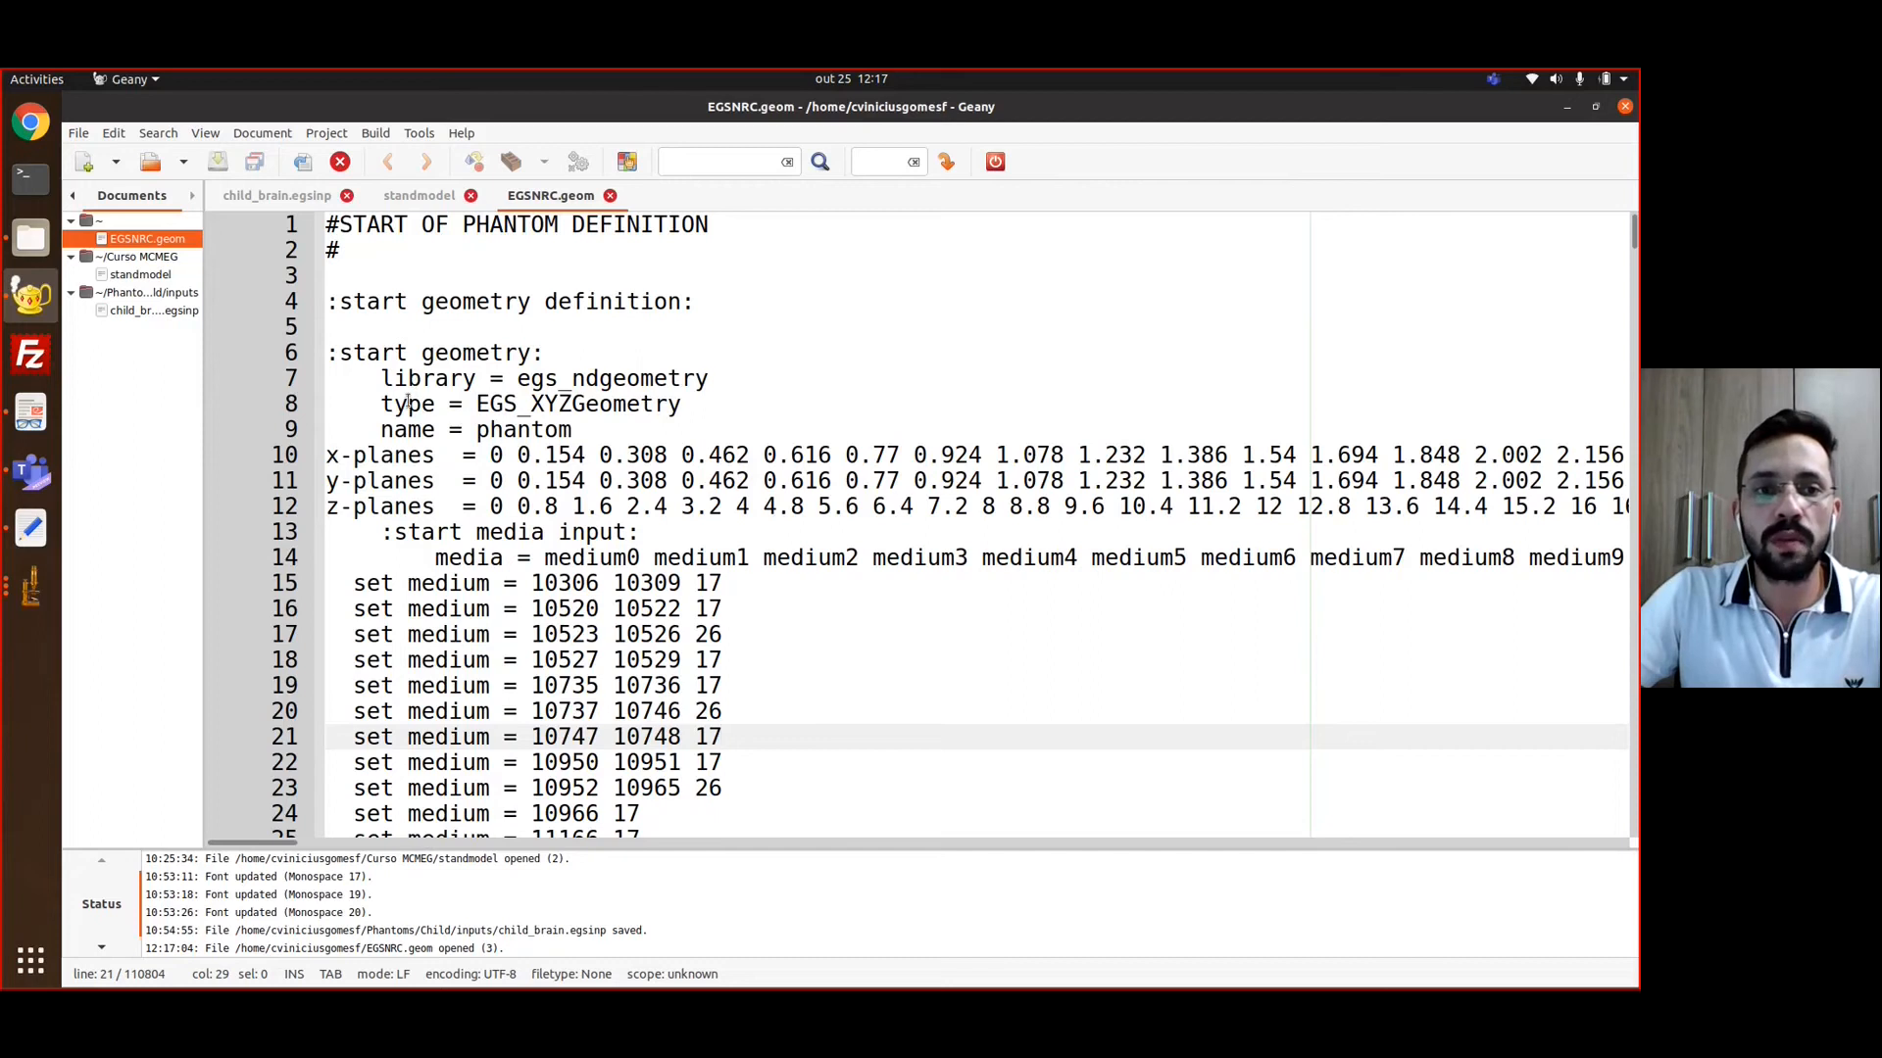
drag(382, 377, 717, 374)
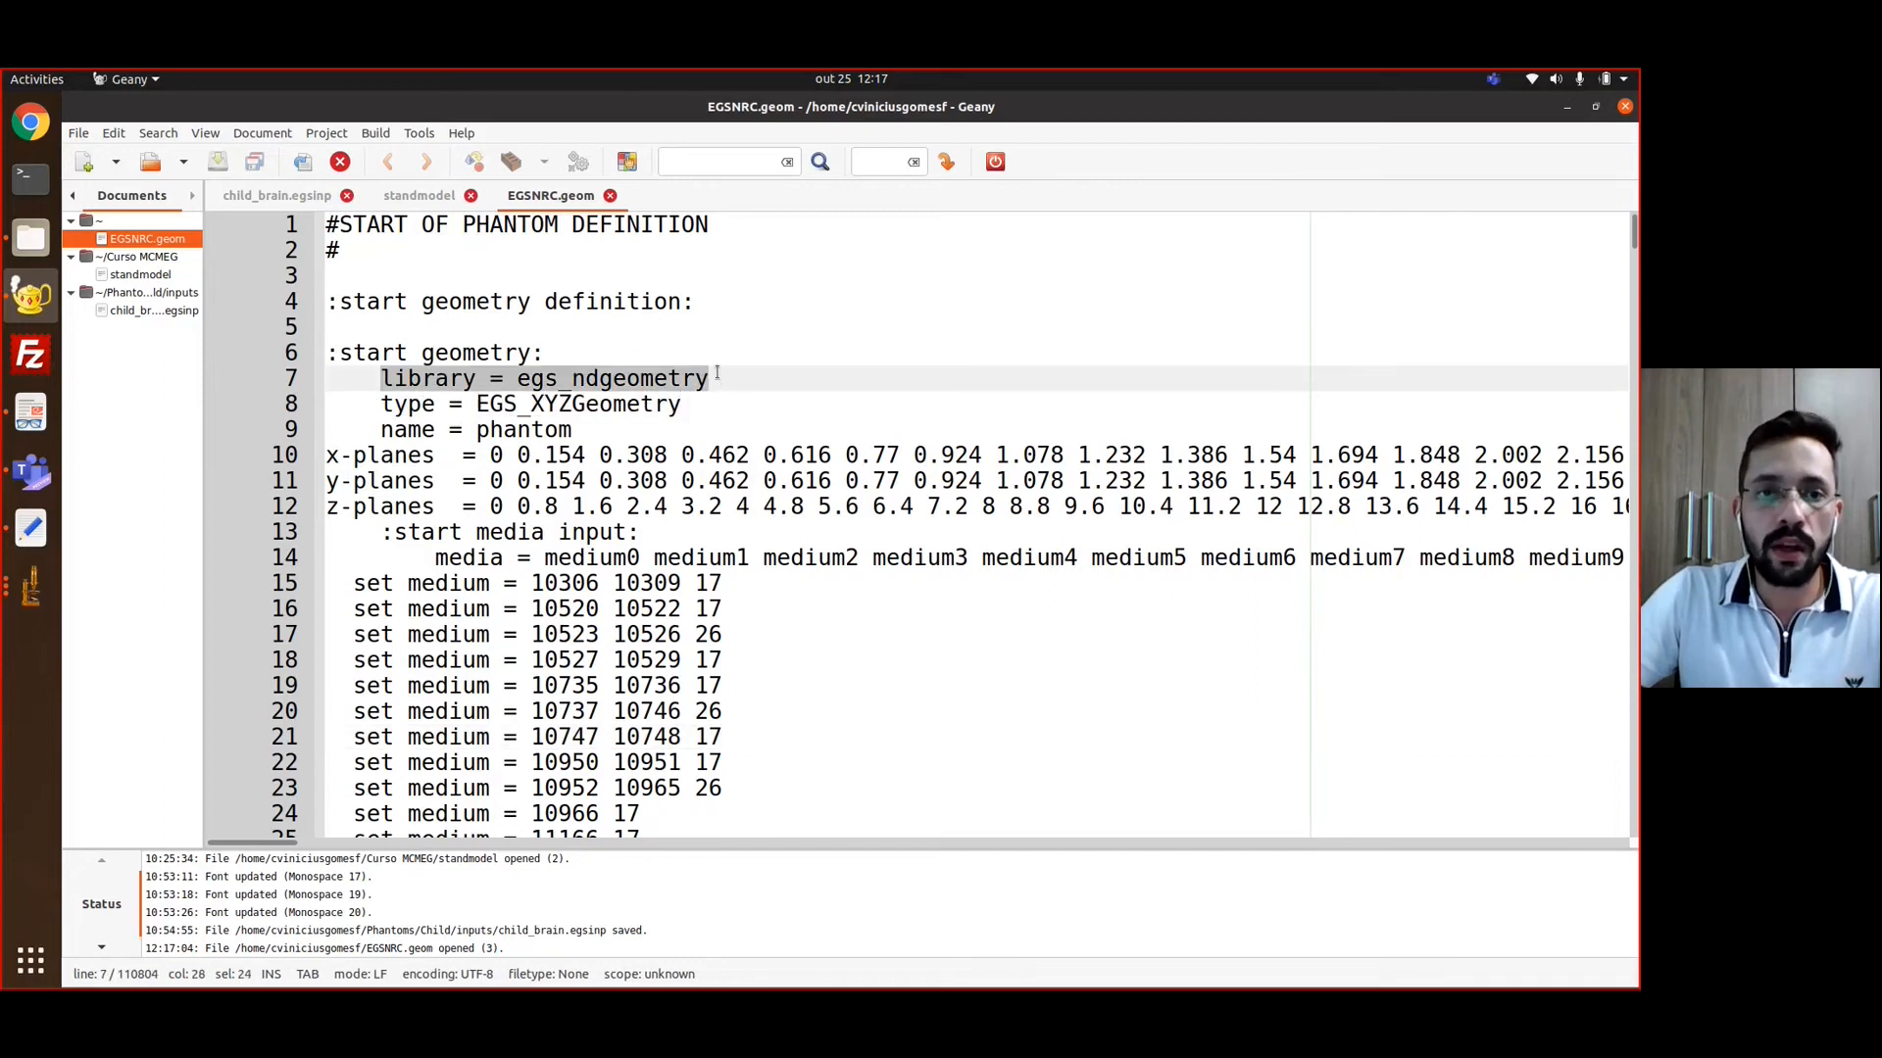
click(568, 478)
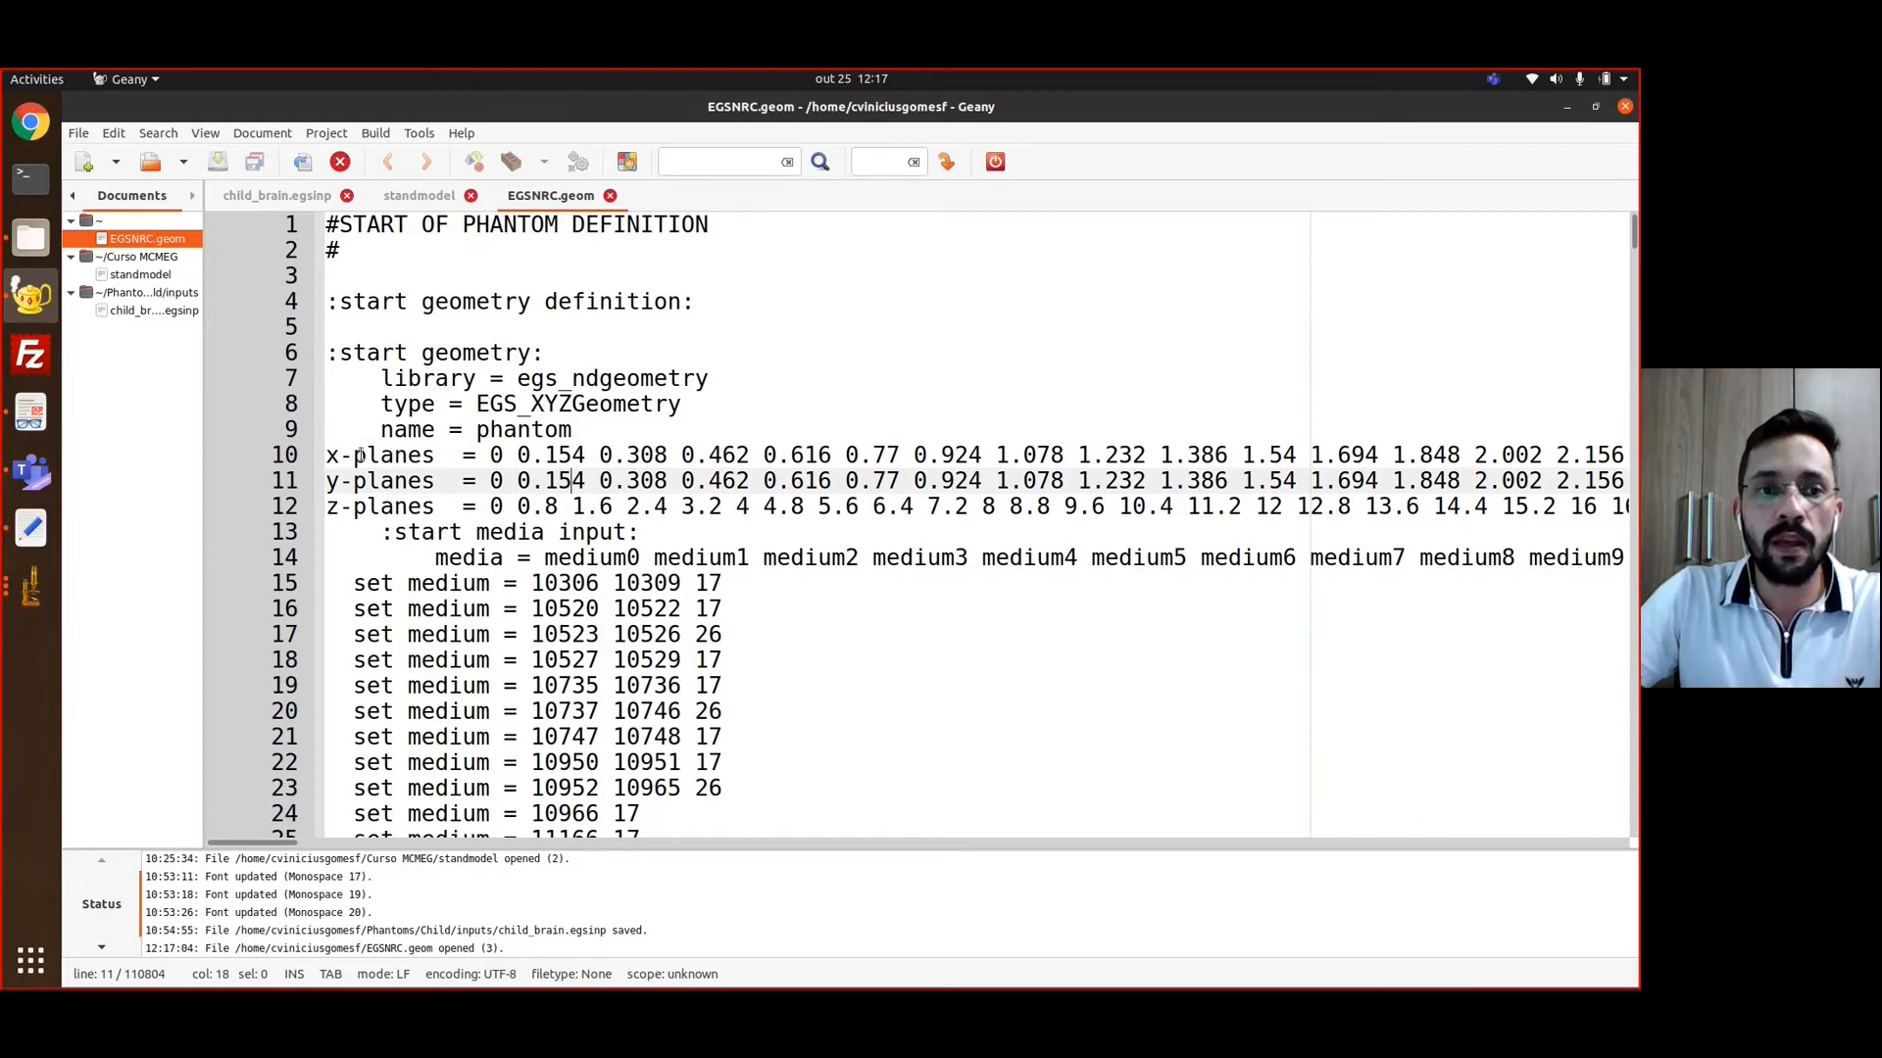
drag(327, 454, 744, 507)
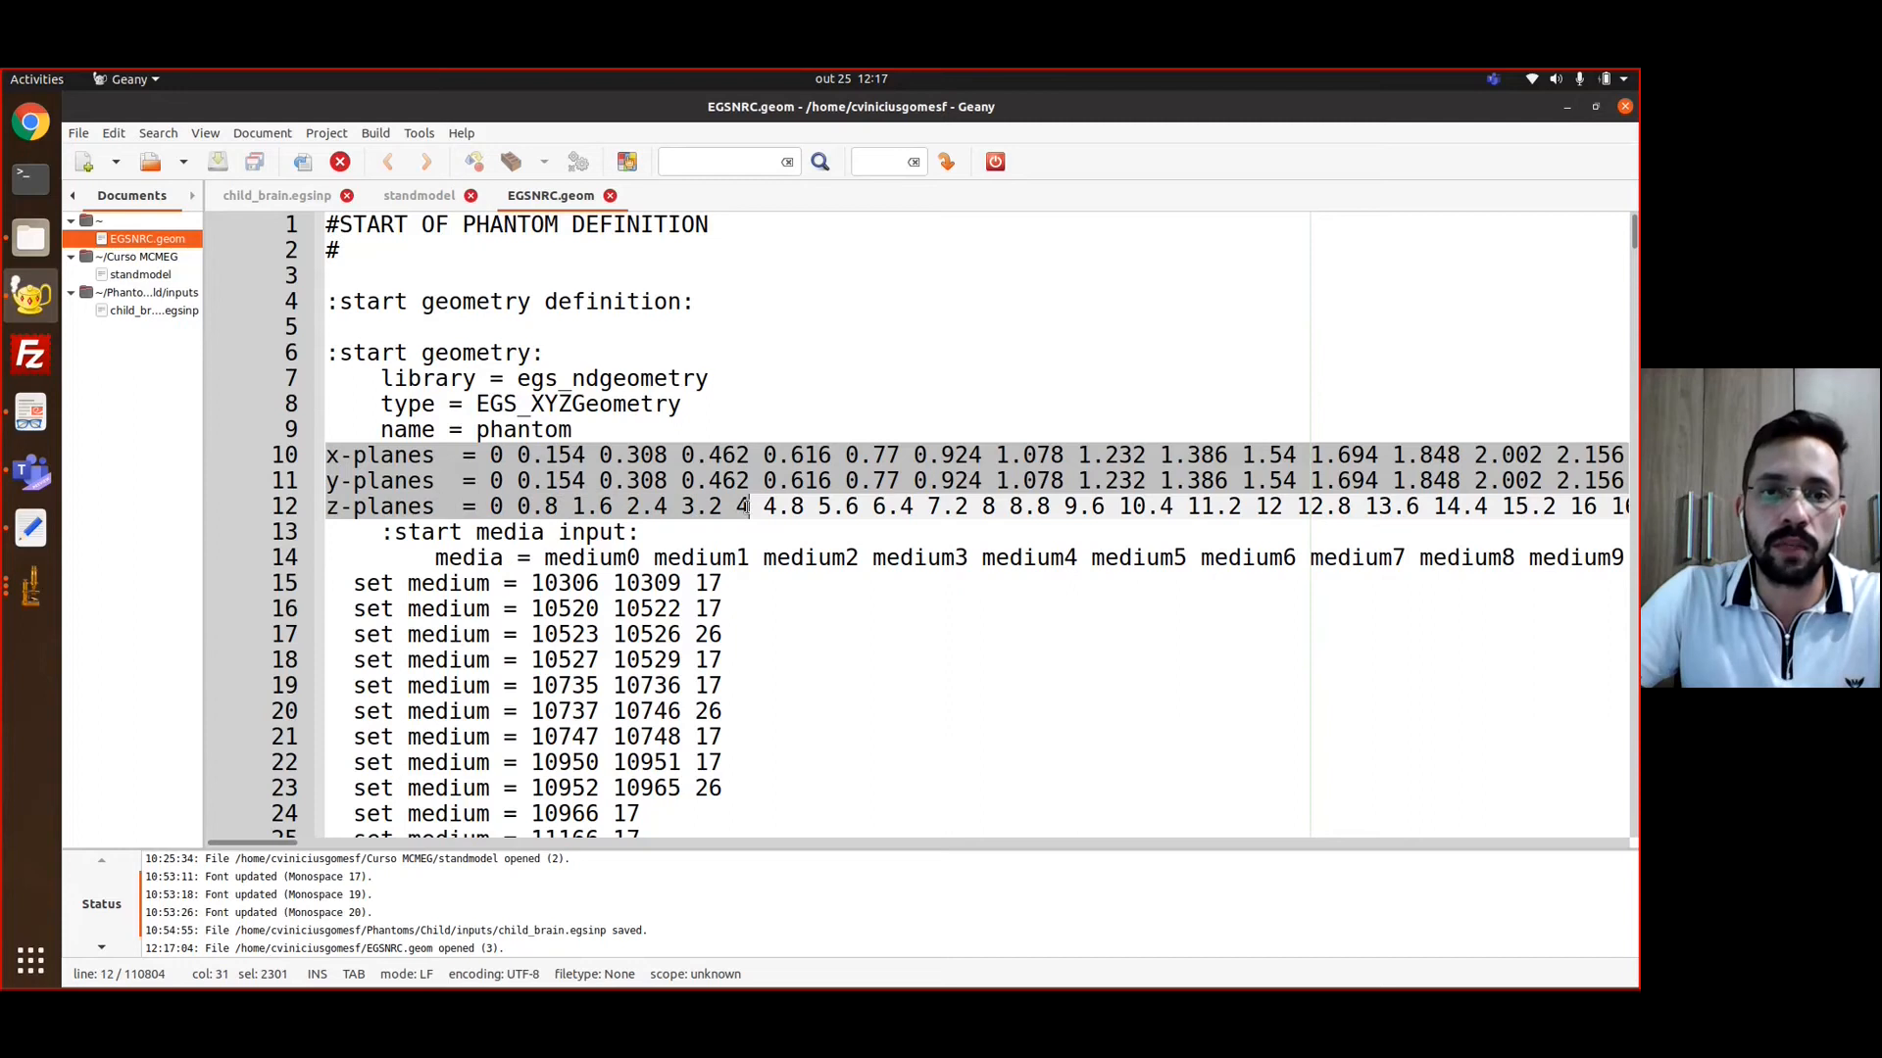
click(745, 507)
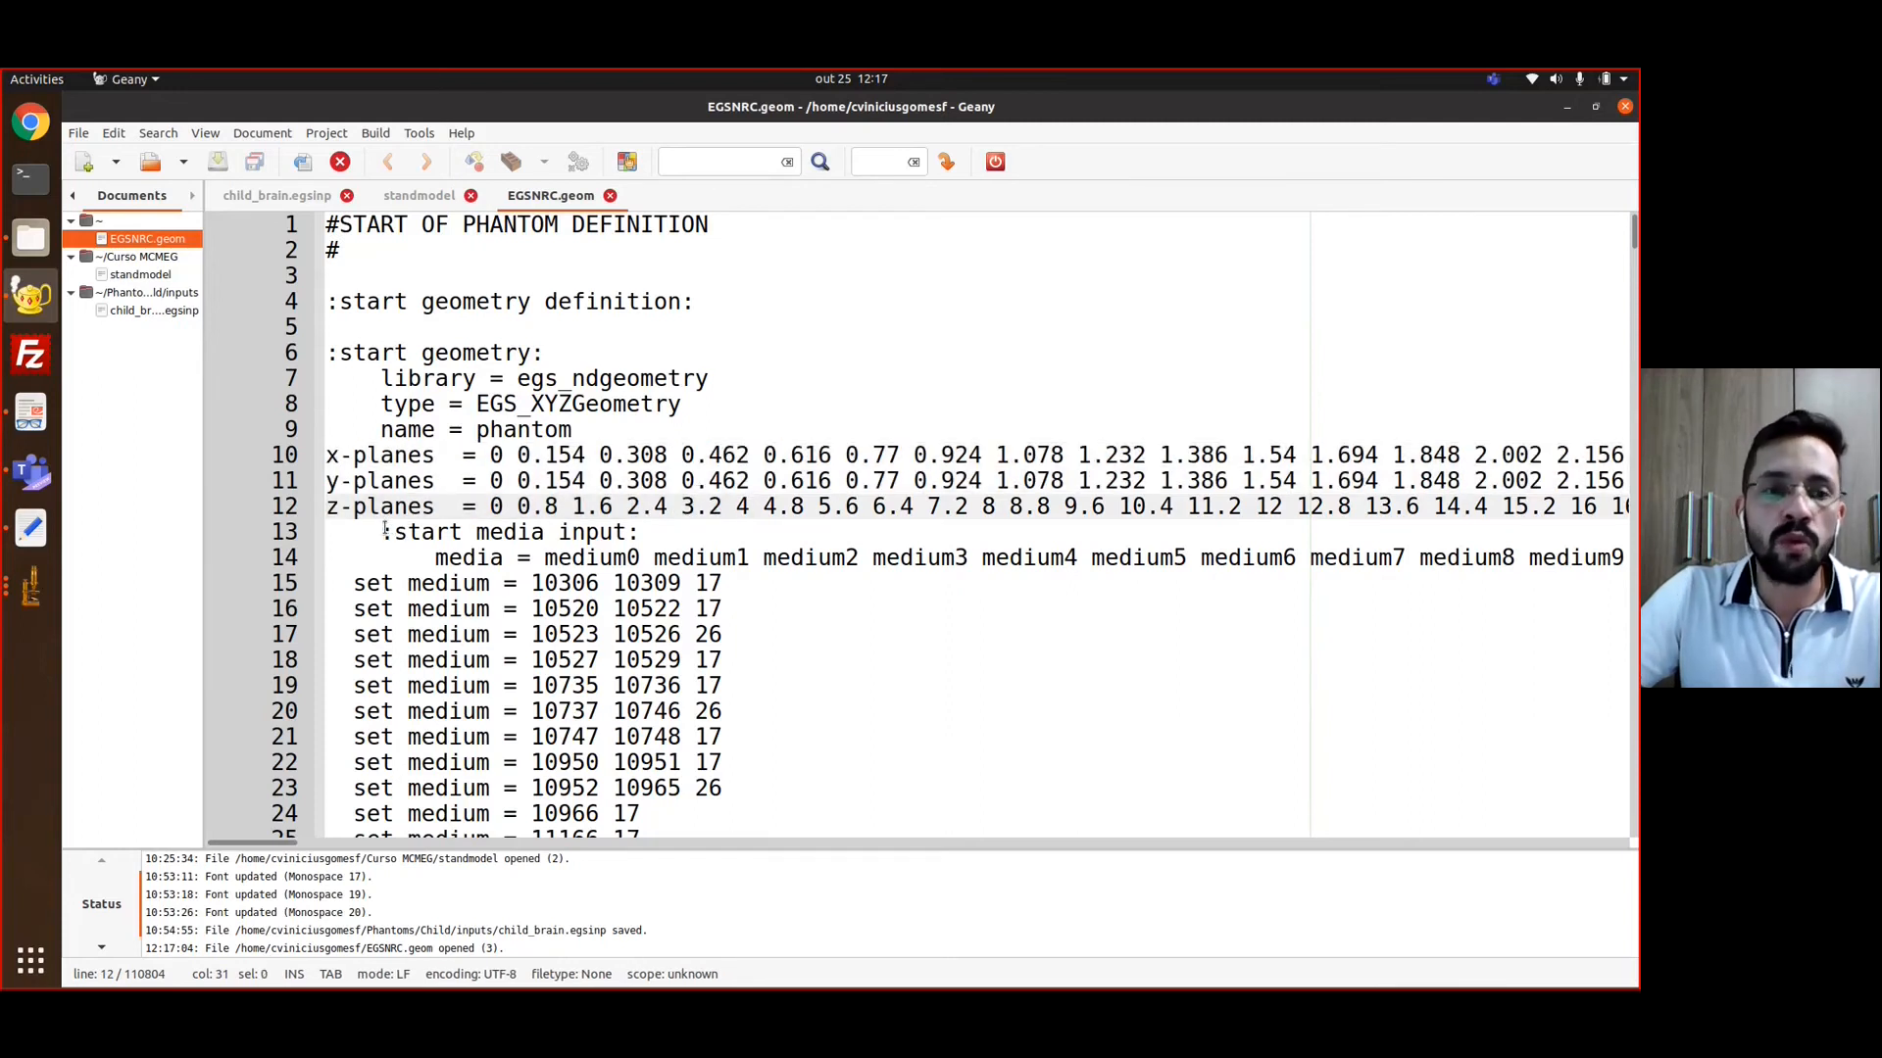
Examine the media input block, from the media list starting at medium0 down through the set medium lines
drag(385, 532, 627, 533)
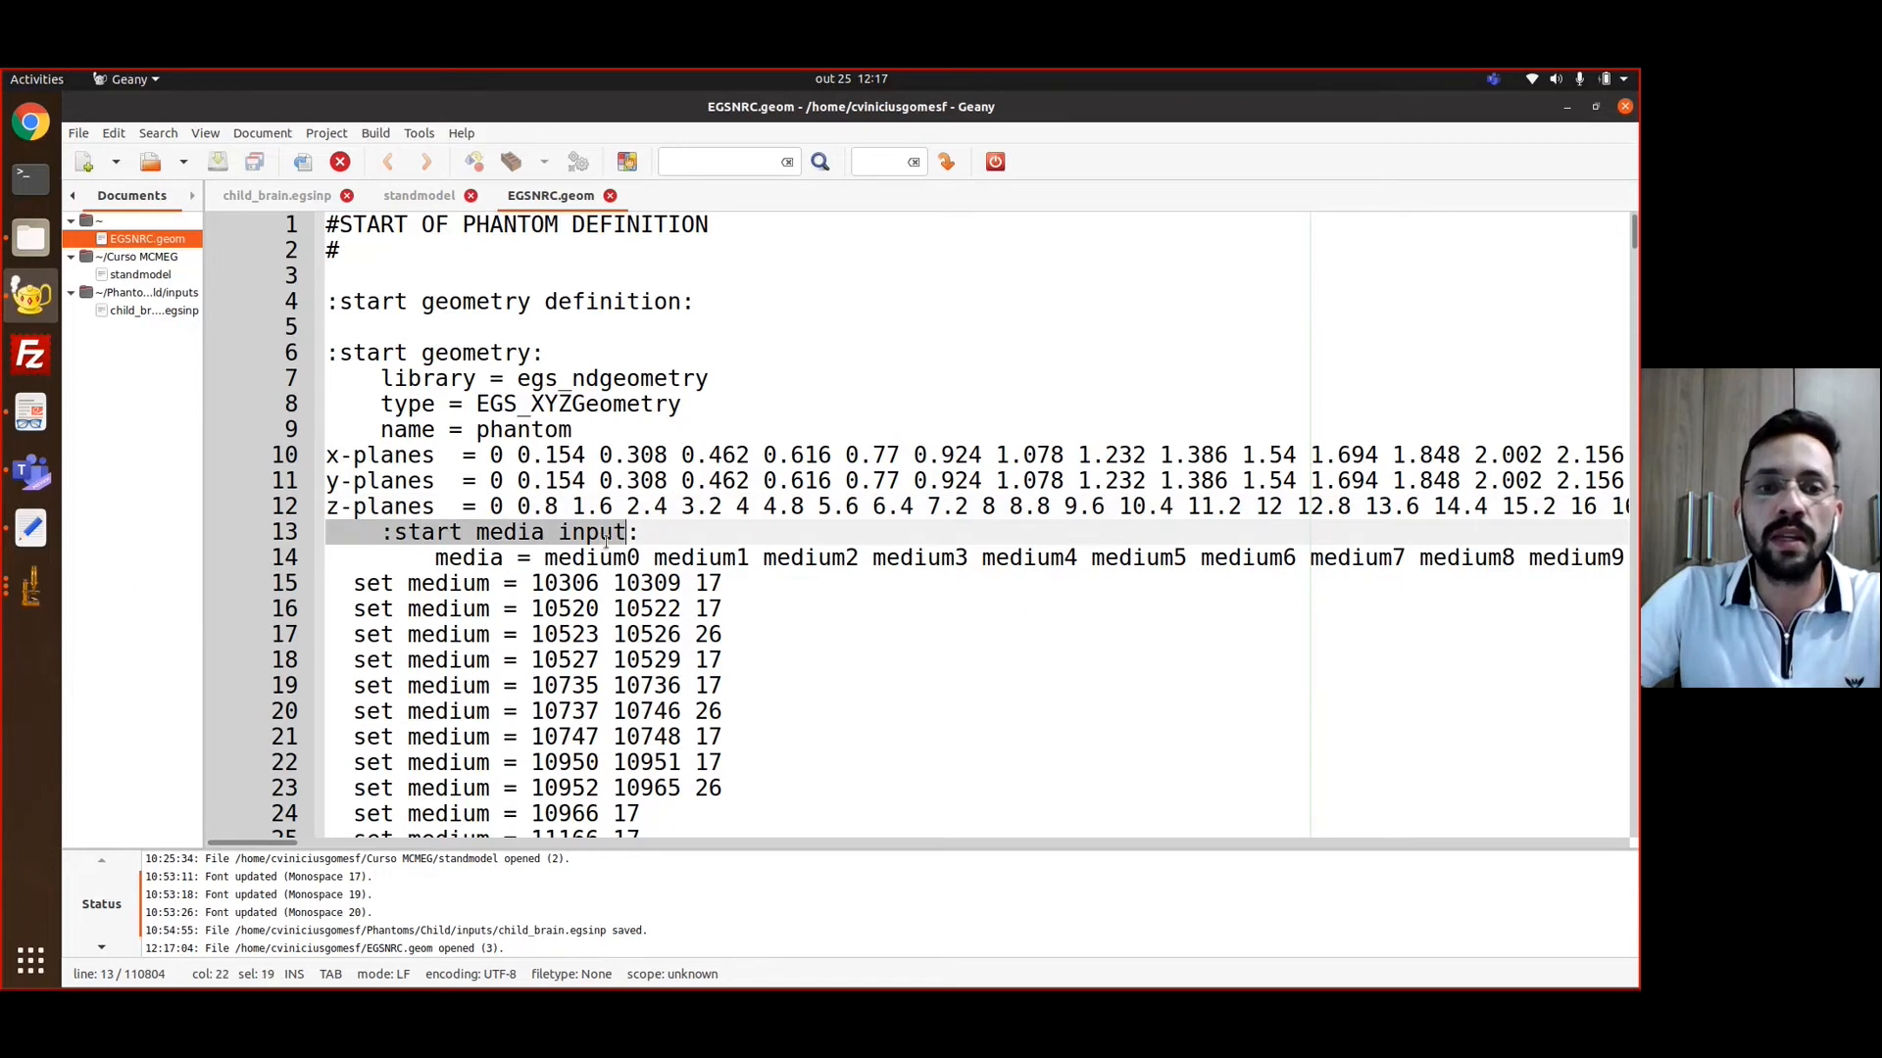
click(490, 558)
drag(479, 558, 983, 576)
click(477, 562)
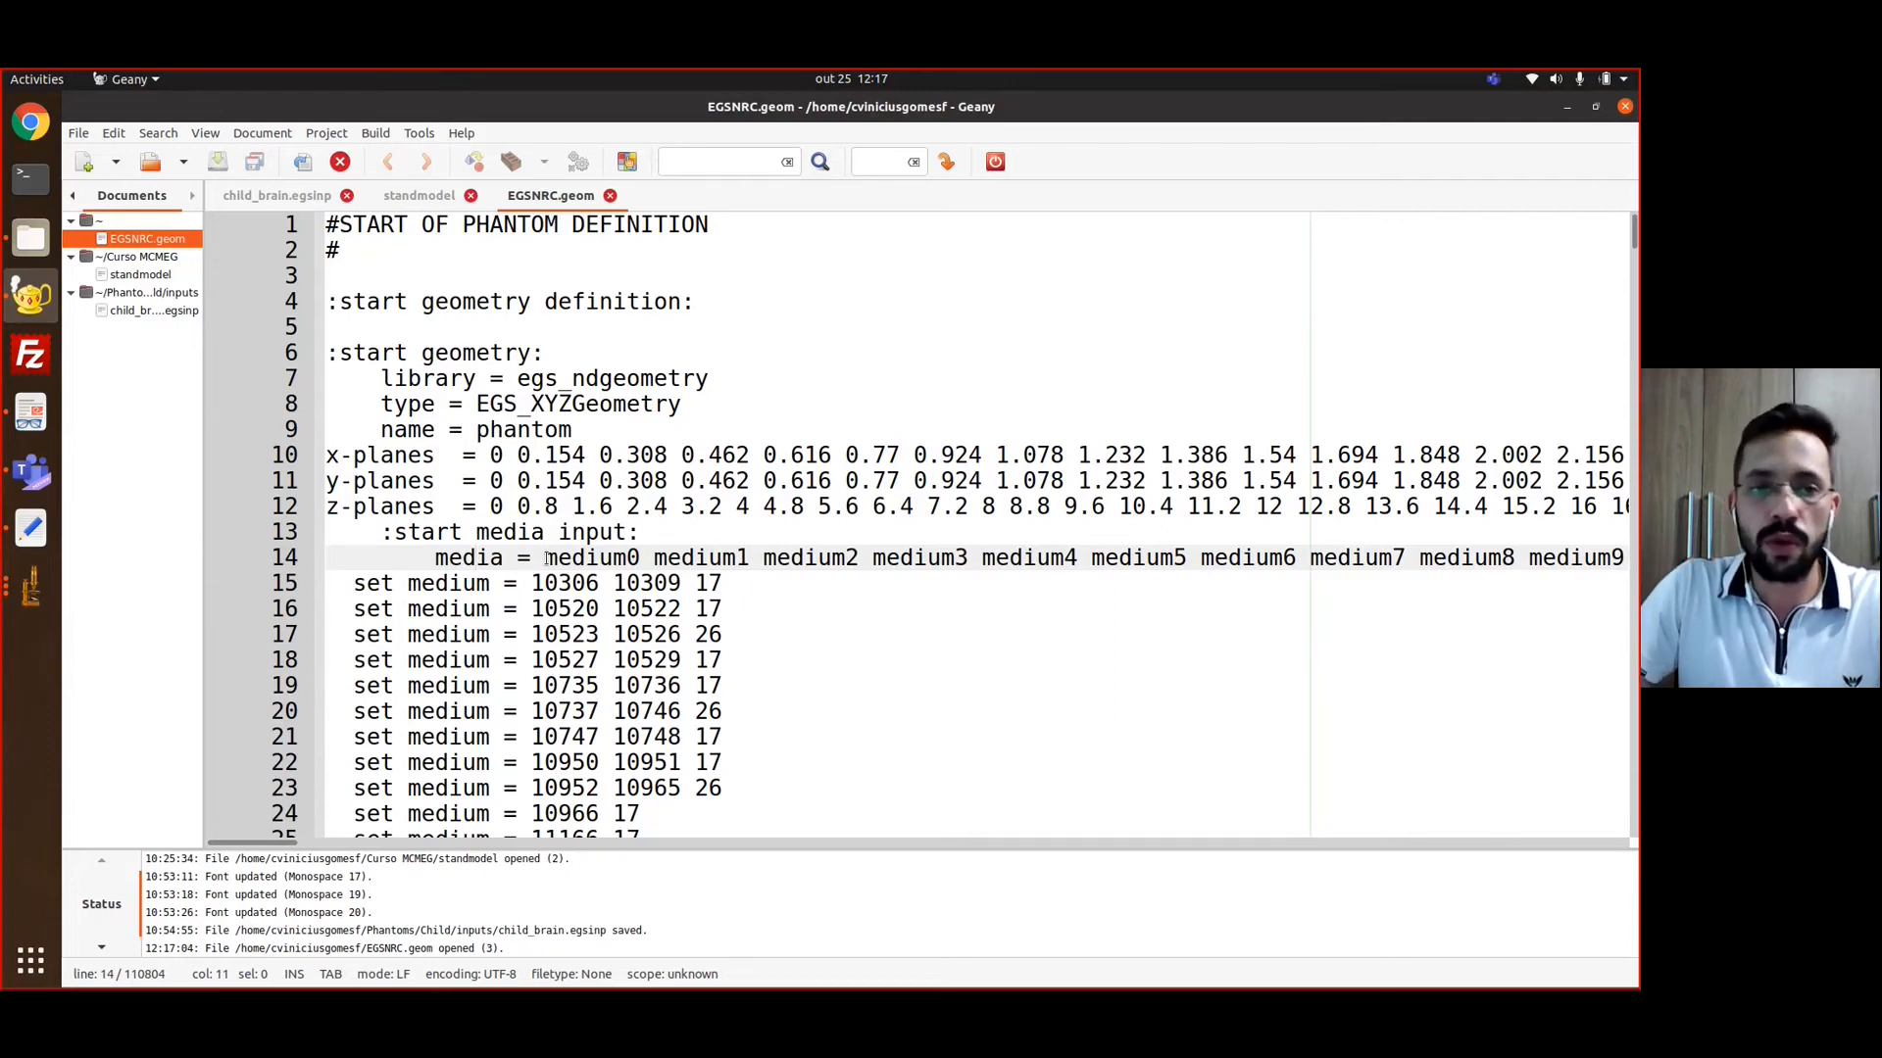
drag(546, 558, 1188, 558)
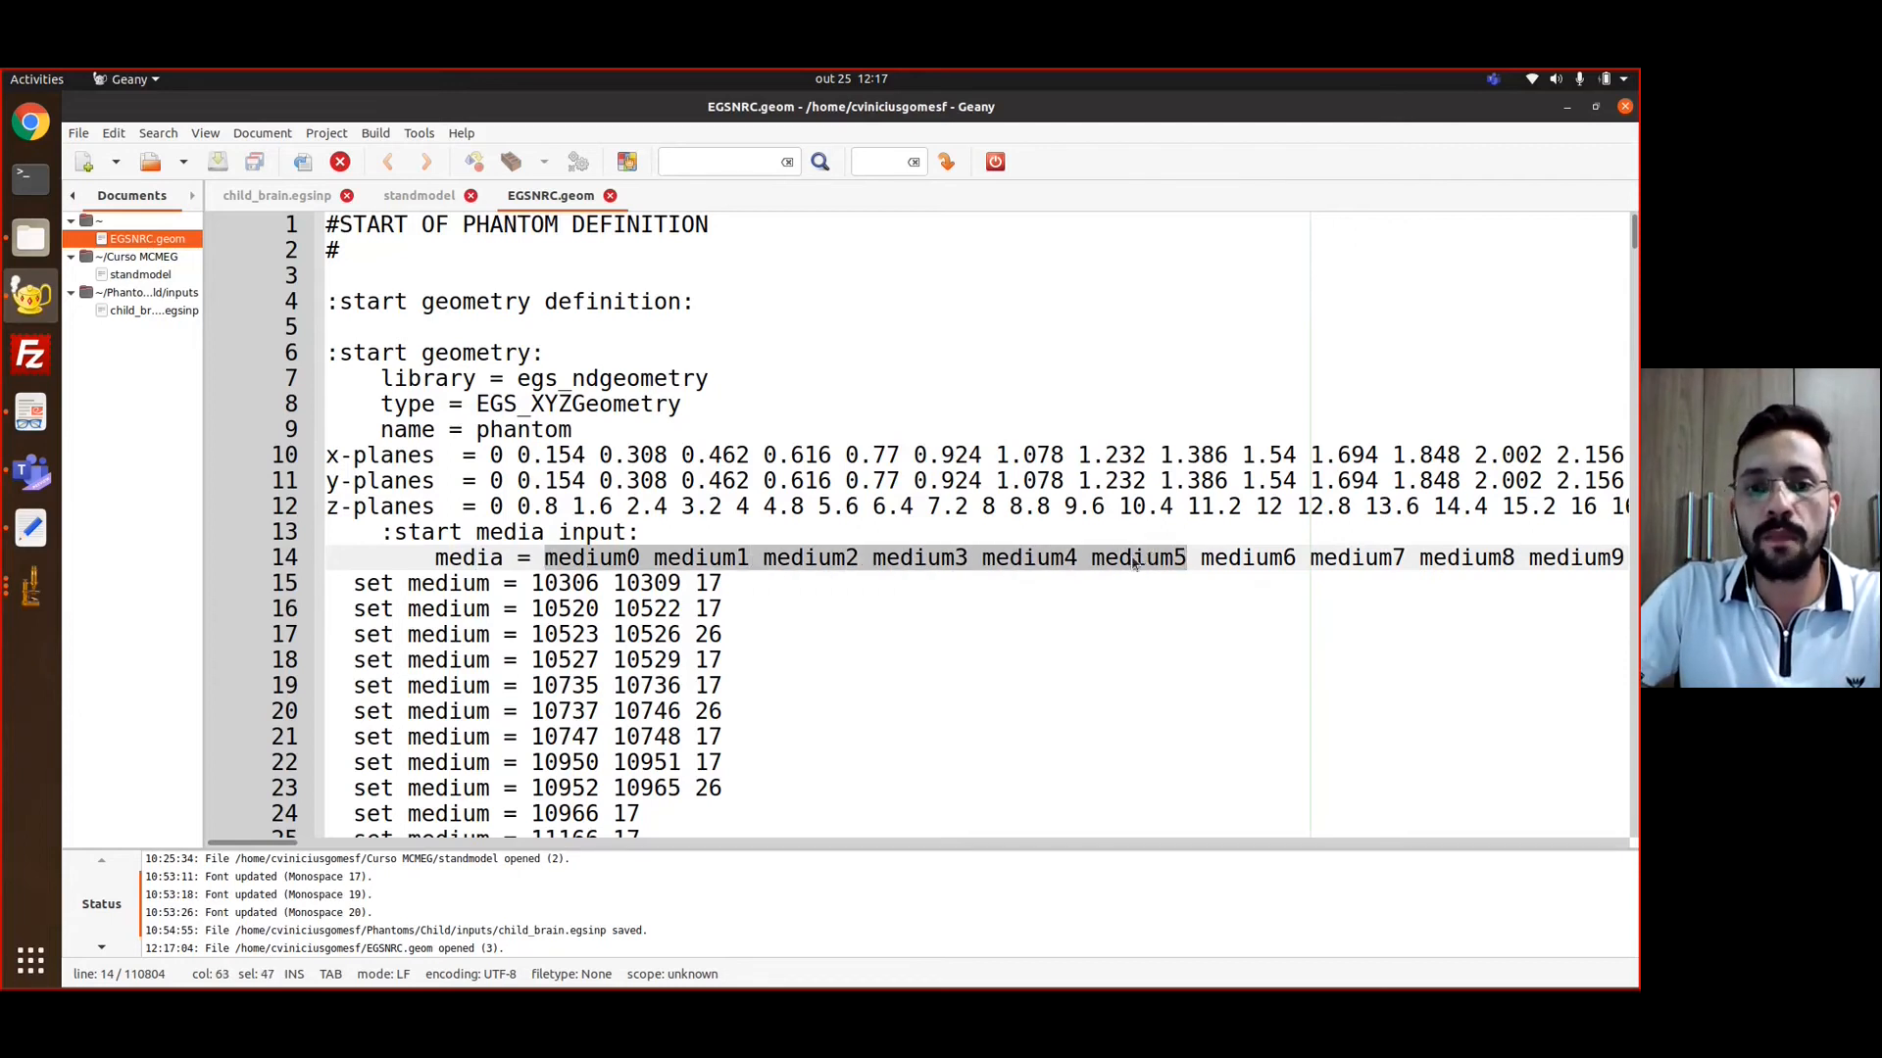
click(1134, 561)
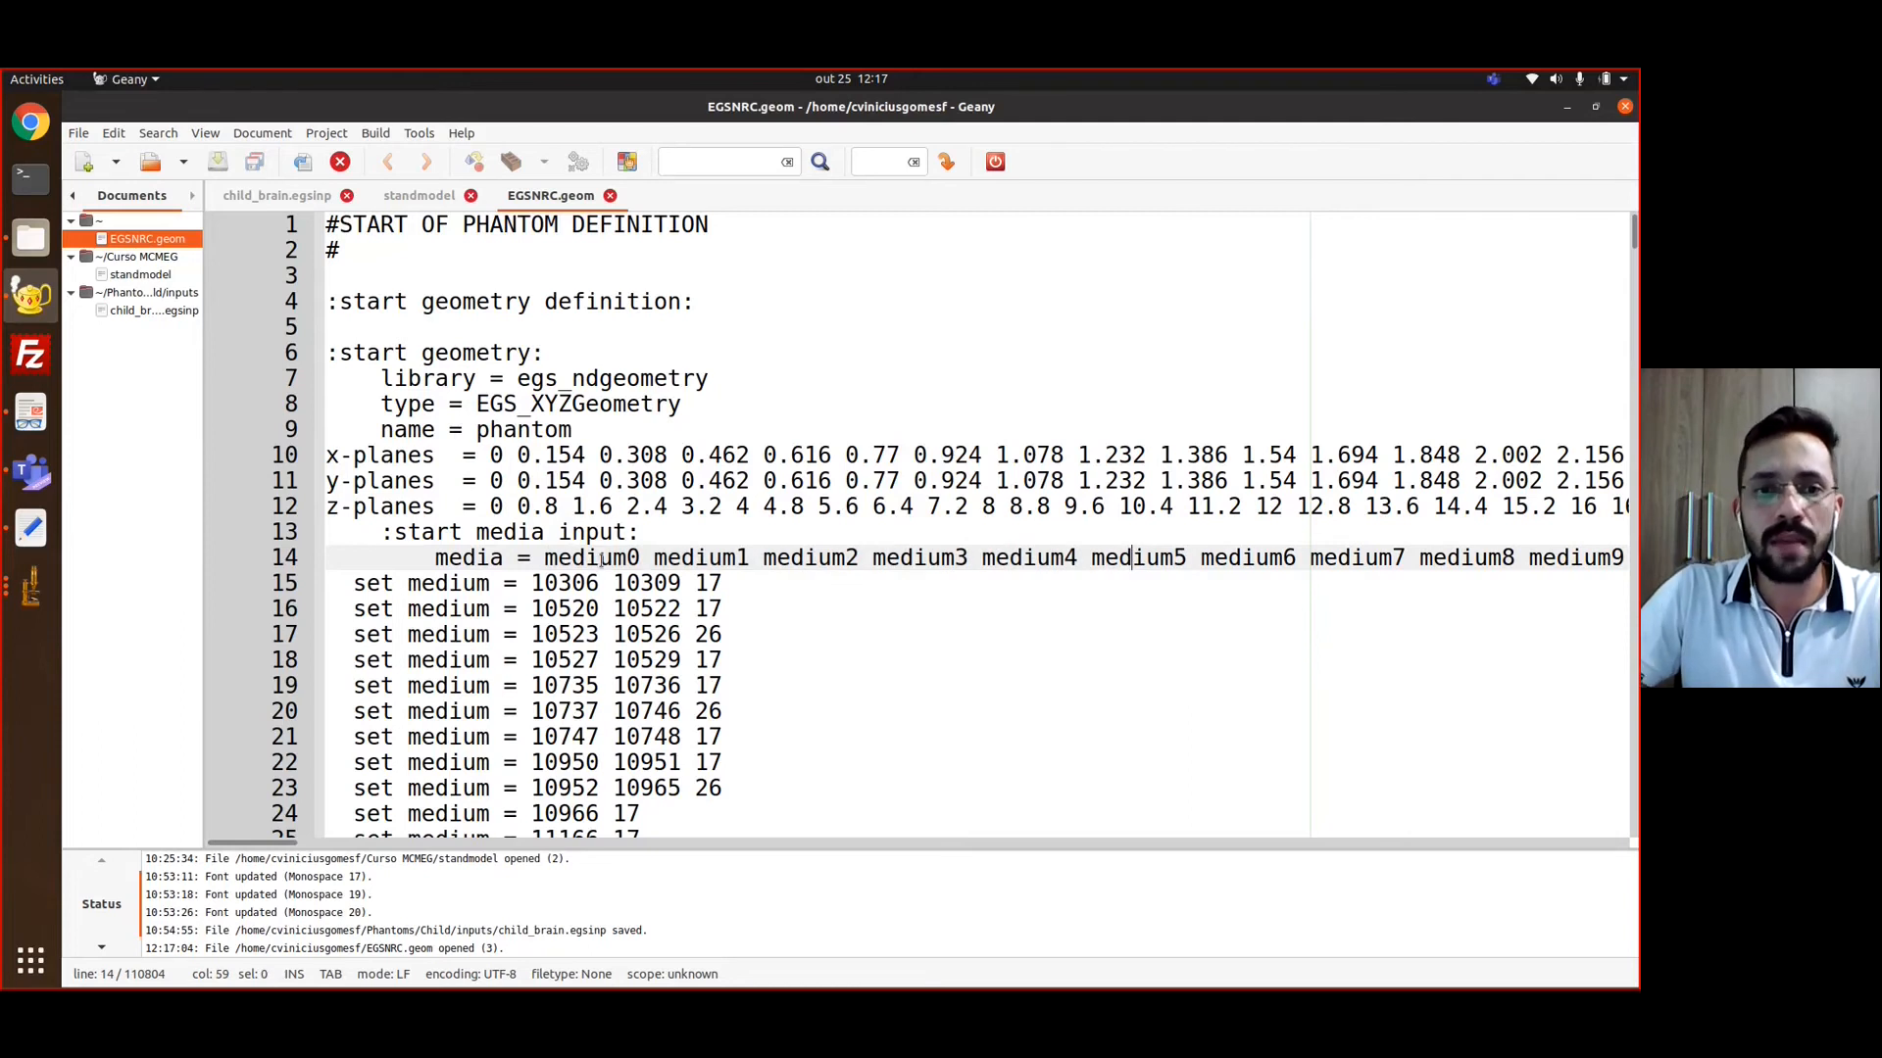
drag(545, 558, 635, 556)
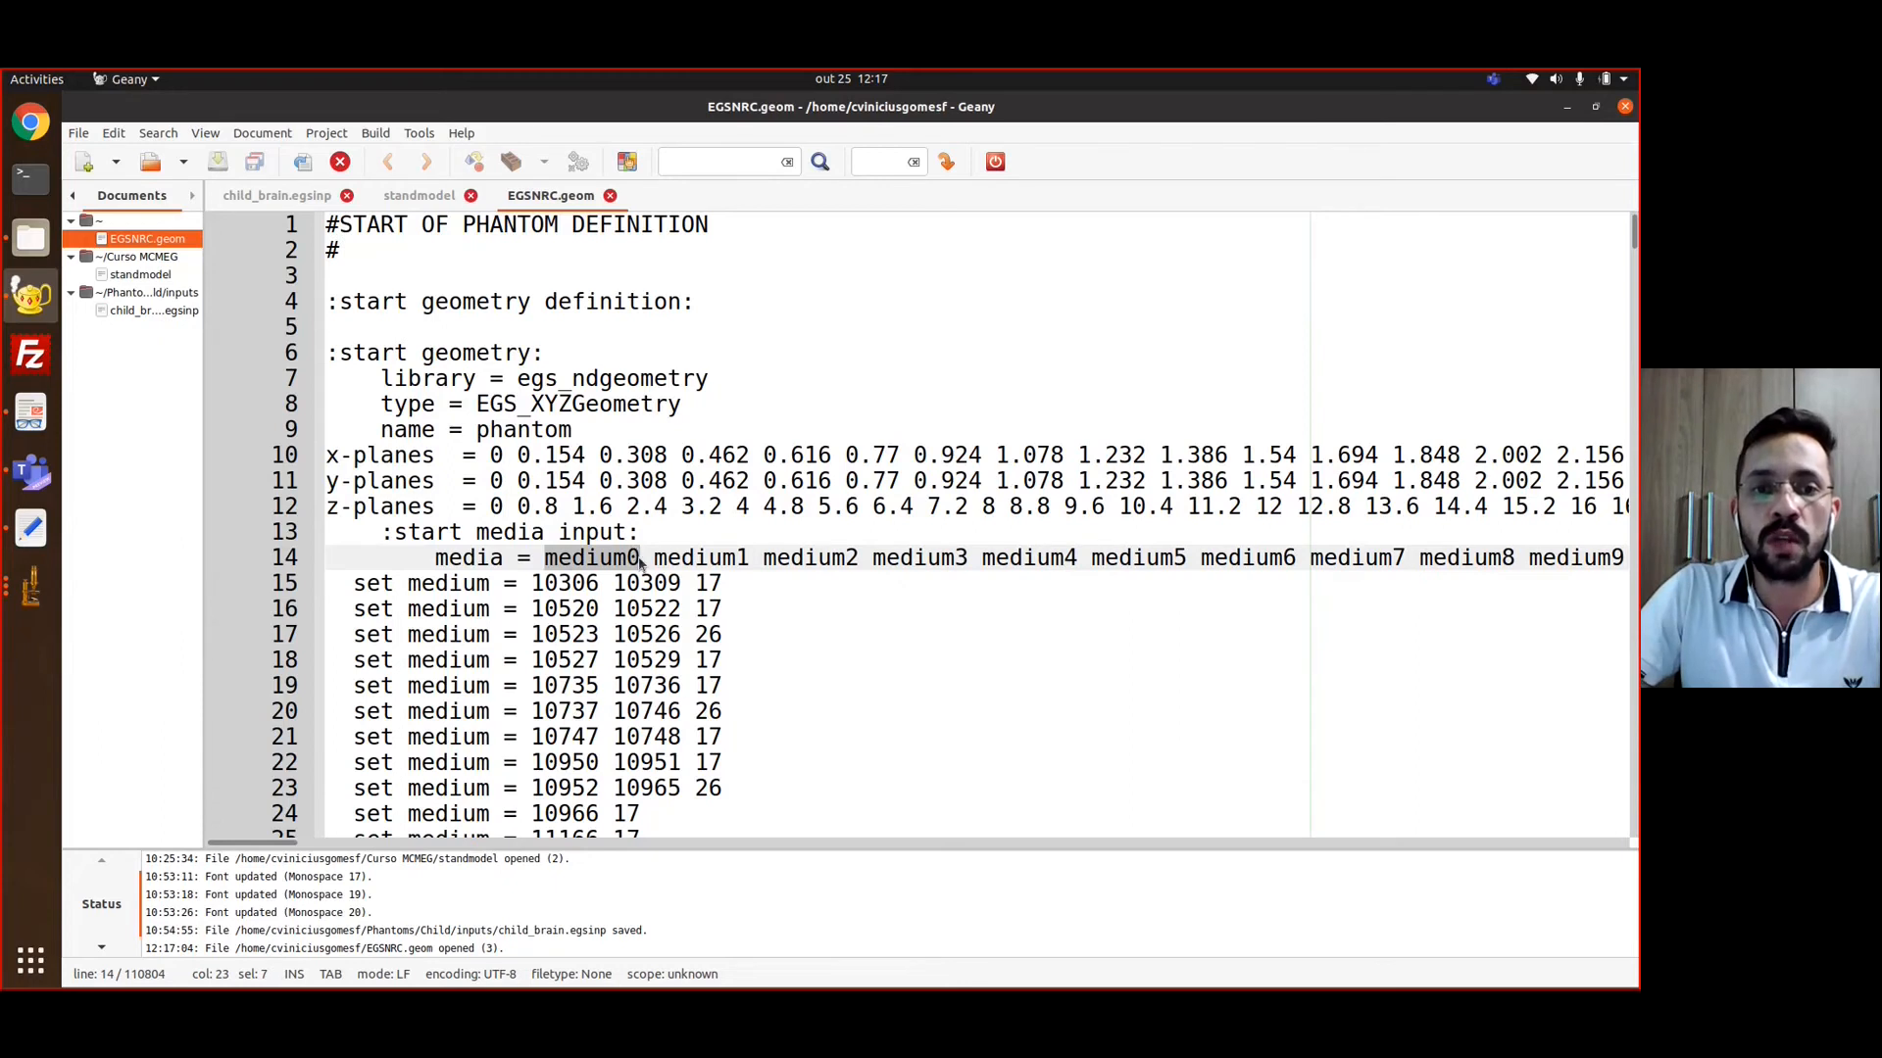
click(637, 556)
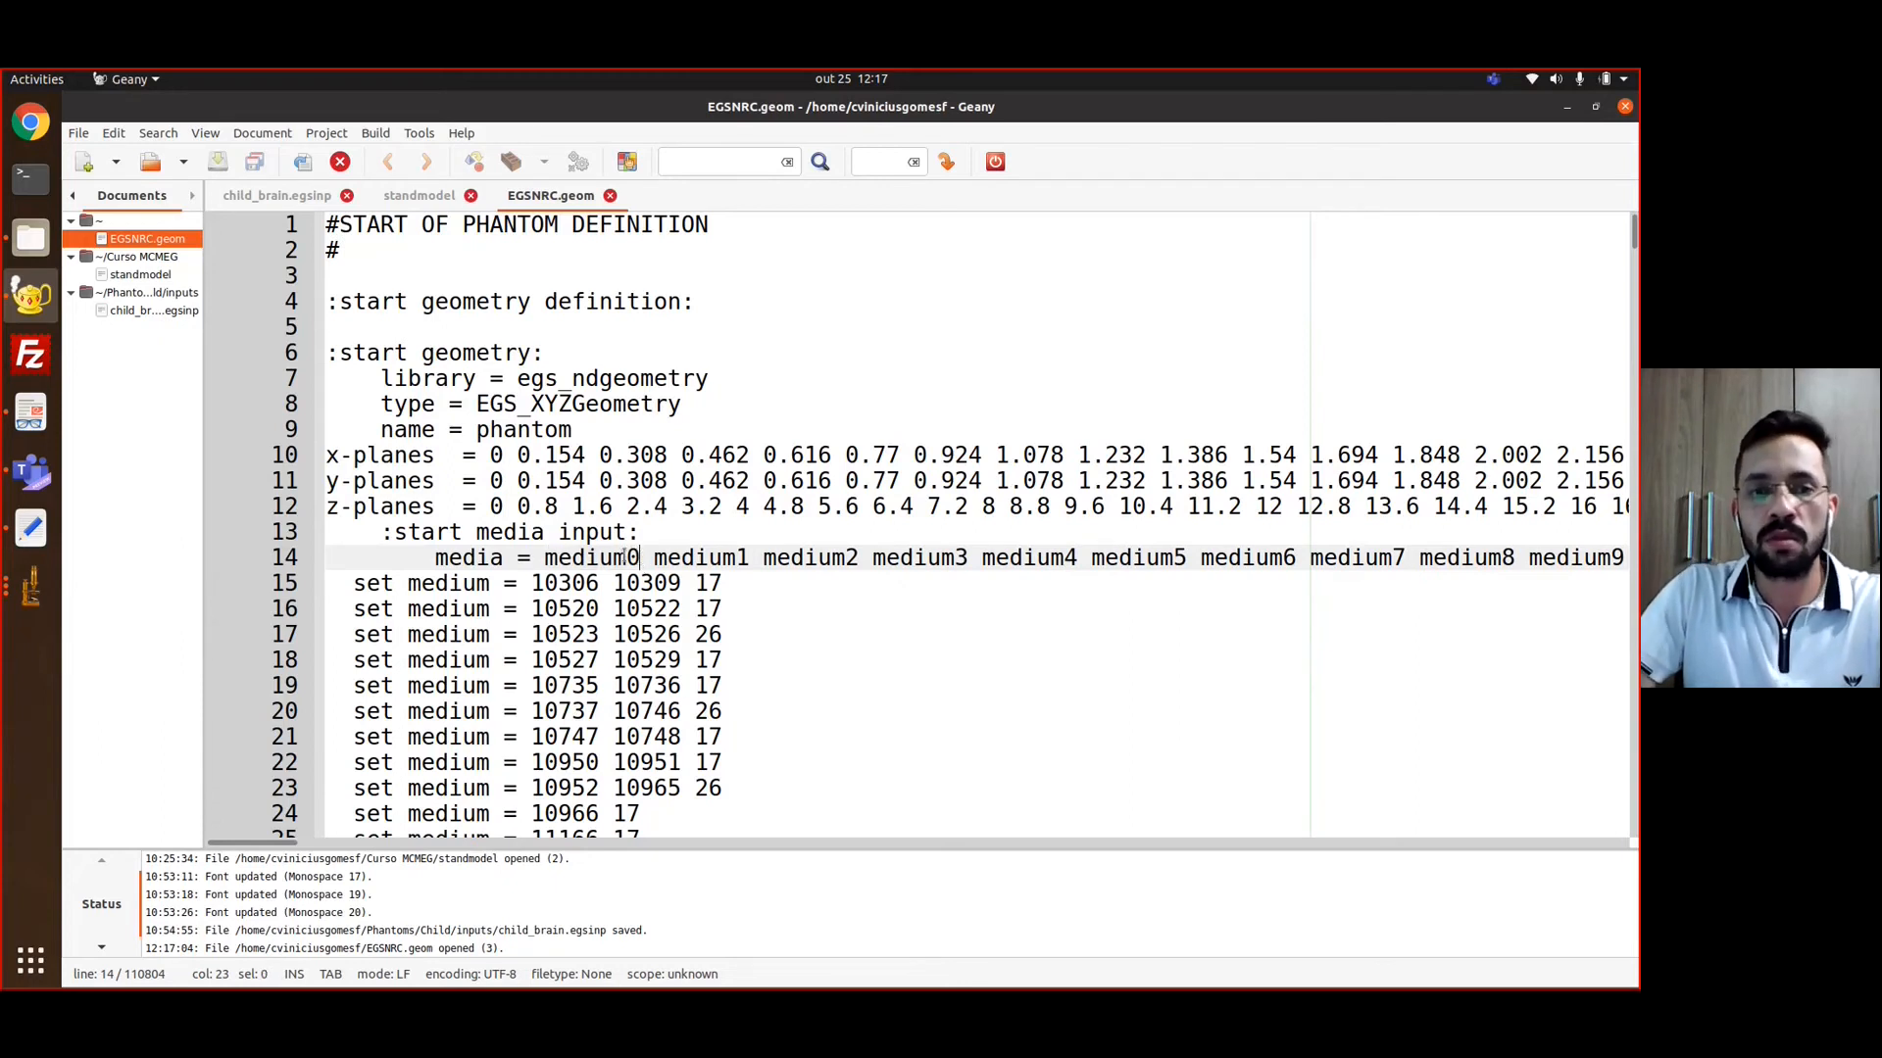
scroll(609, 552, down, 20)
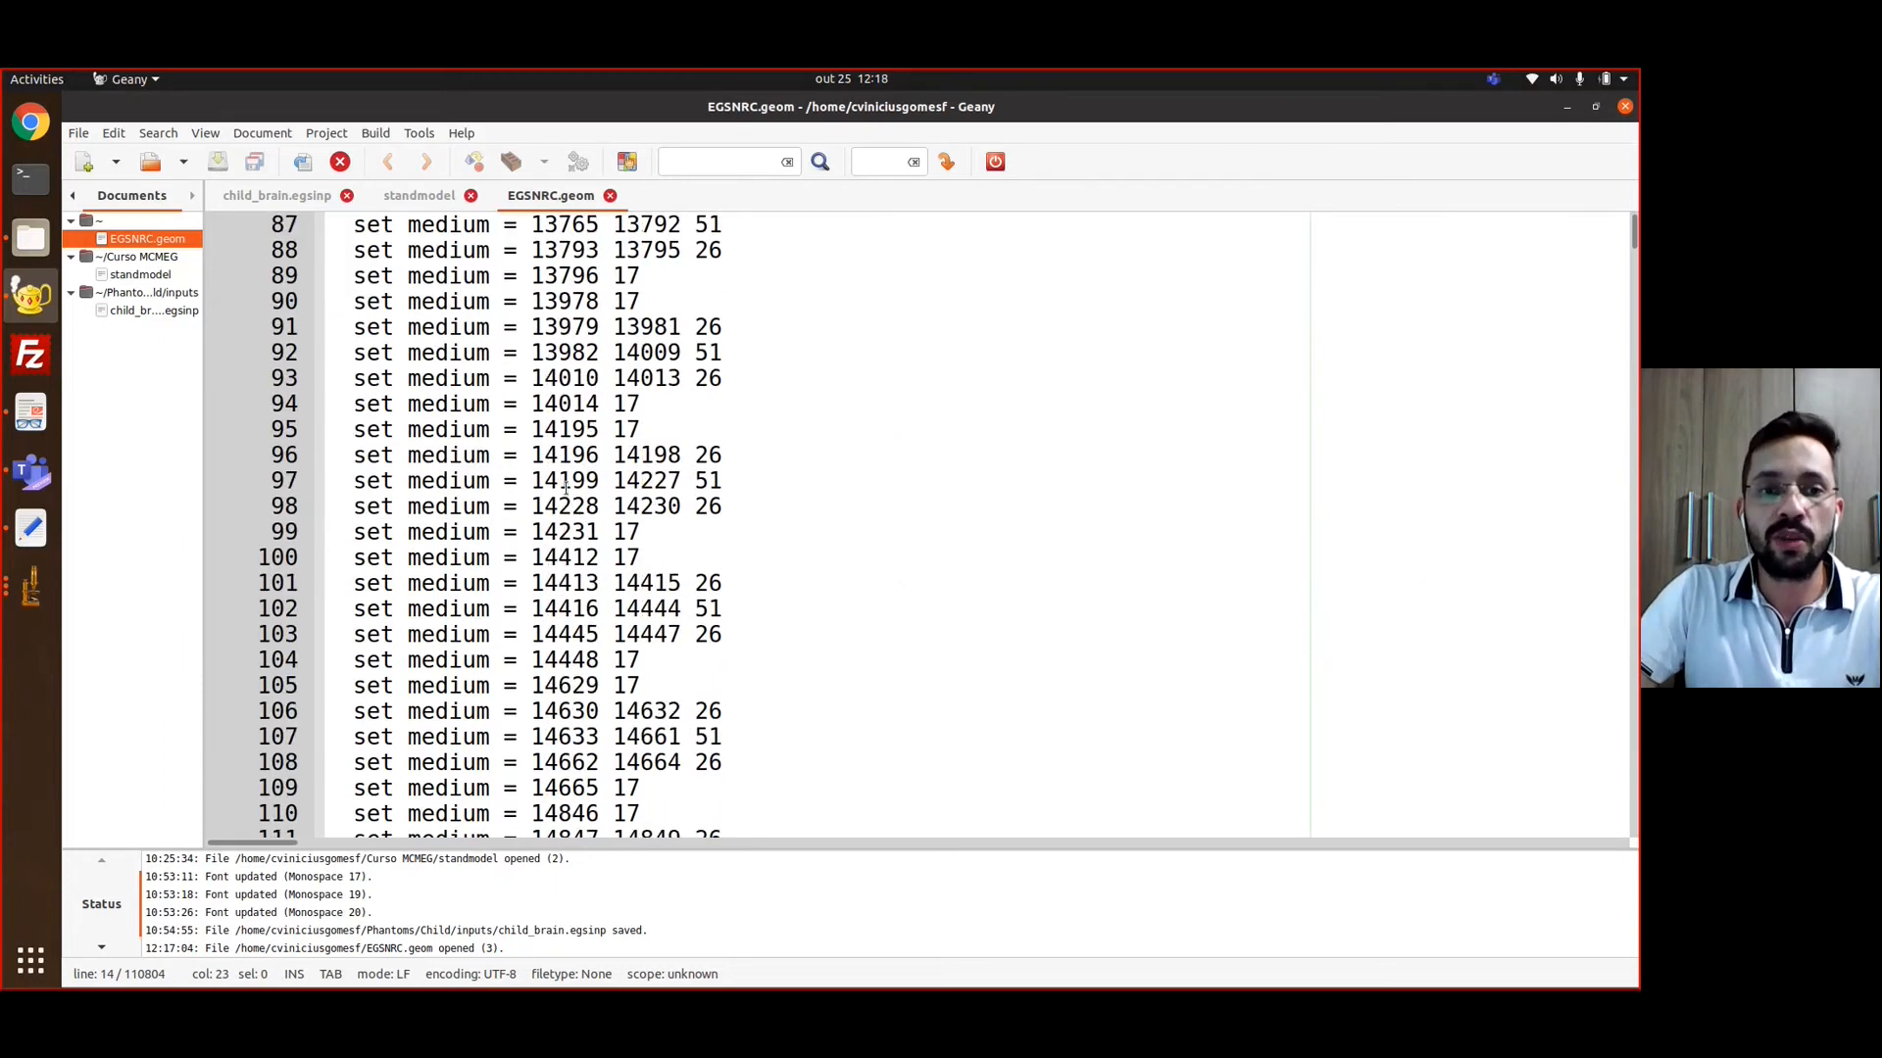
drag(566, 423, 603, 659)
scroll(588, 588, down, 20)
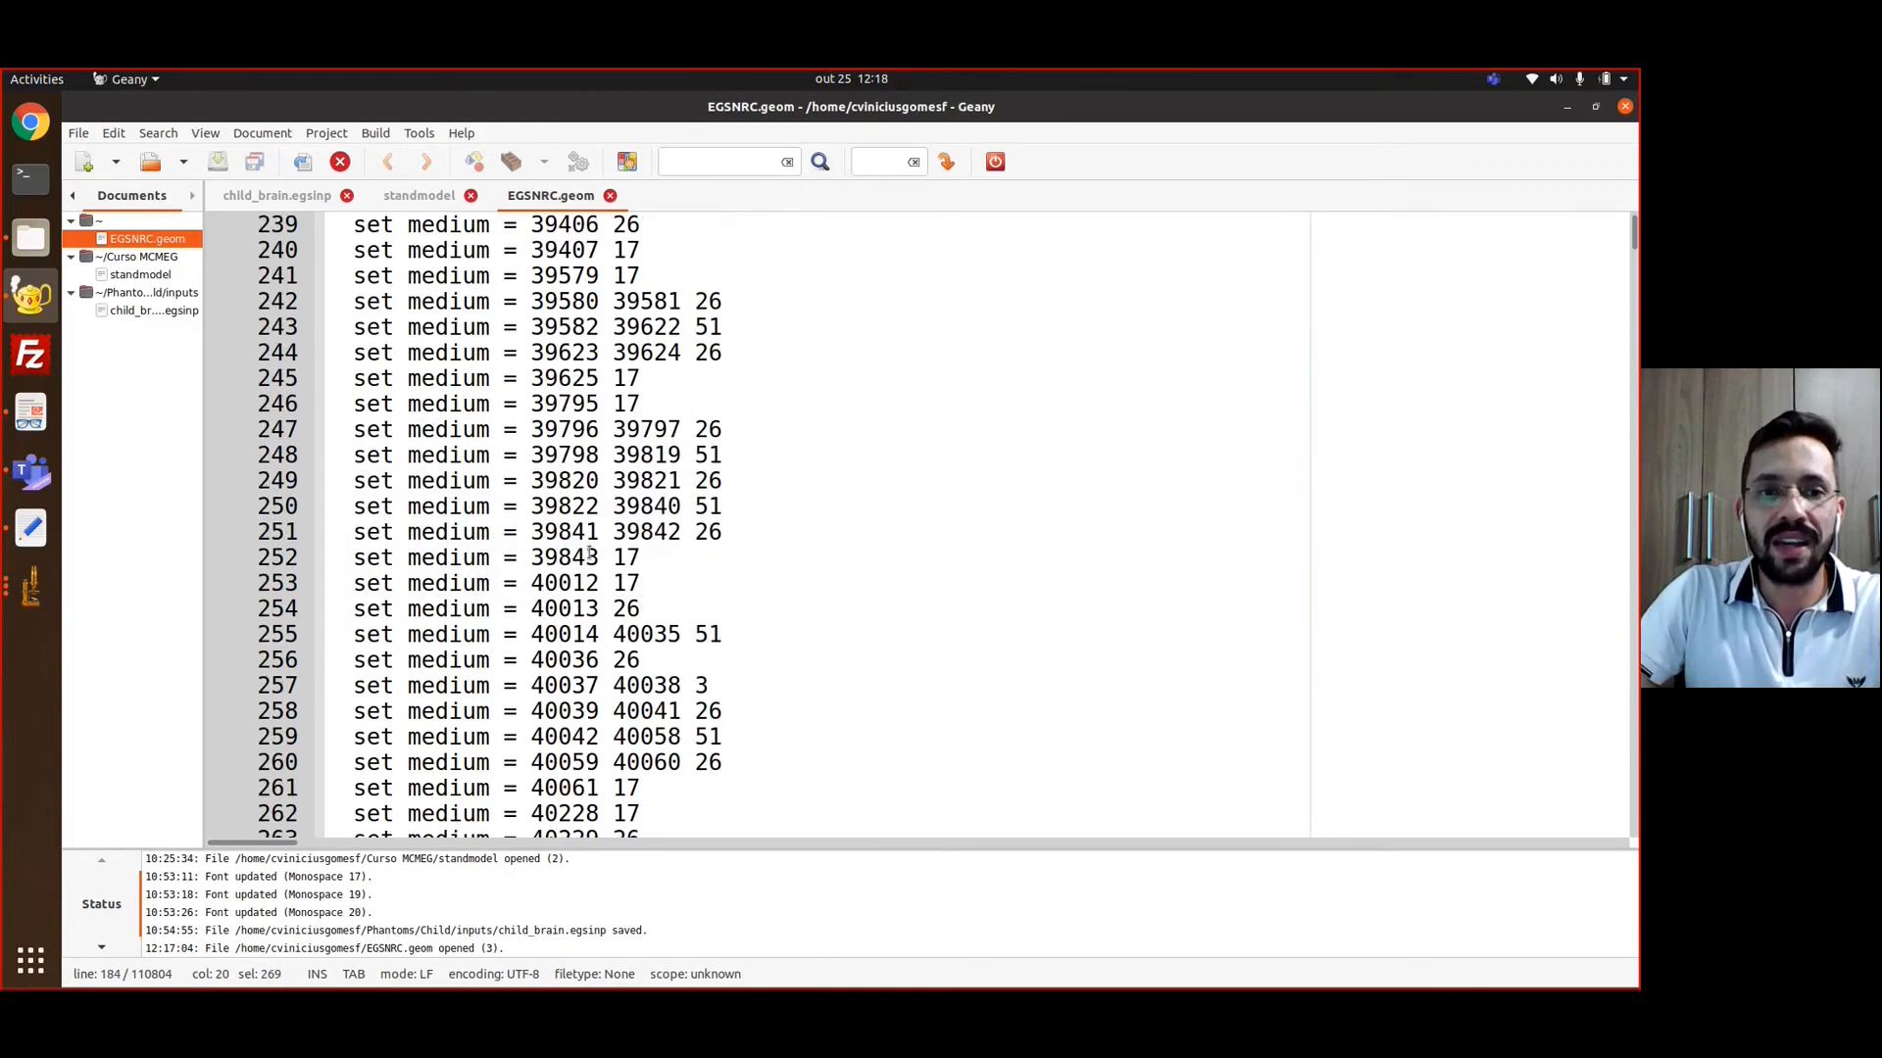
Examine the remaining set medium lines through to the closing lines of the geometry definition in EGSNRC.geom
click(576, 506)
scroll(565, 530, down, 20)
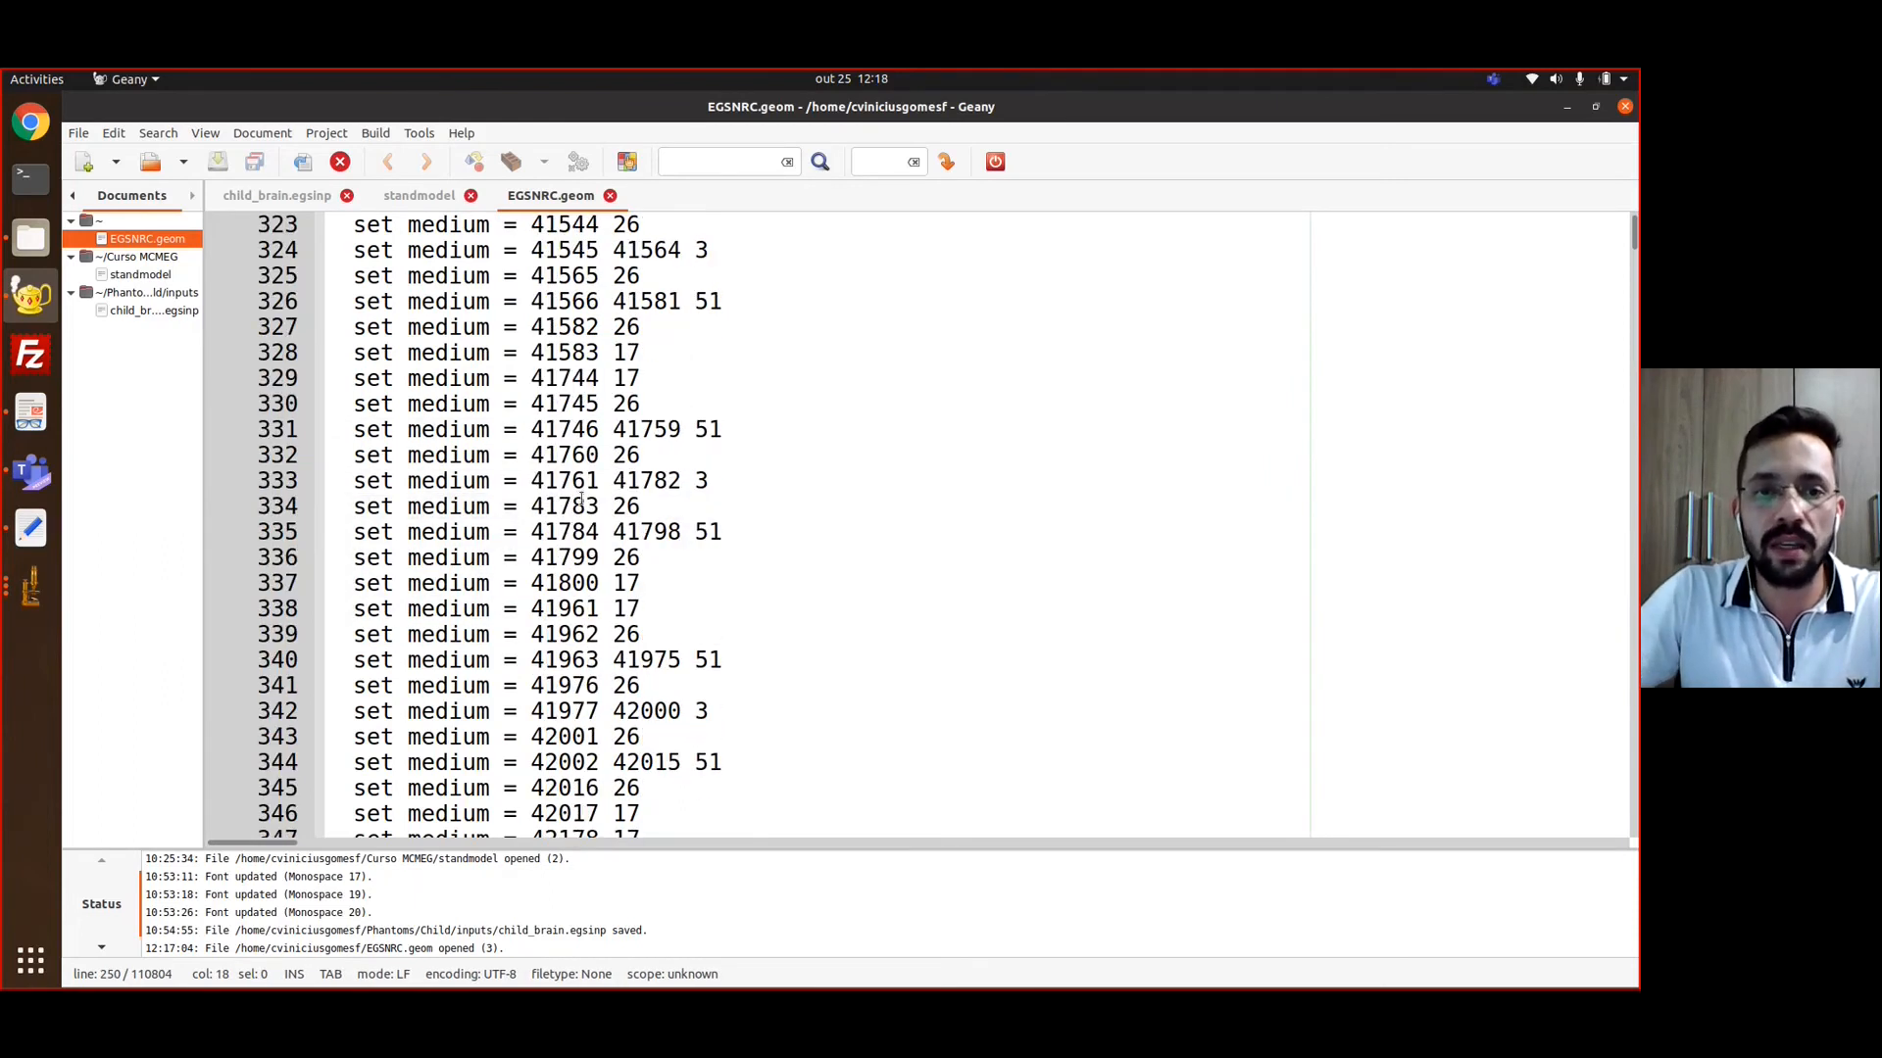
scroll(580, 506, down, 20)
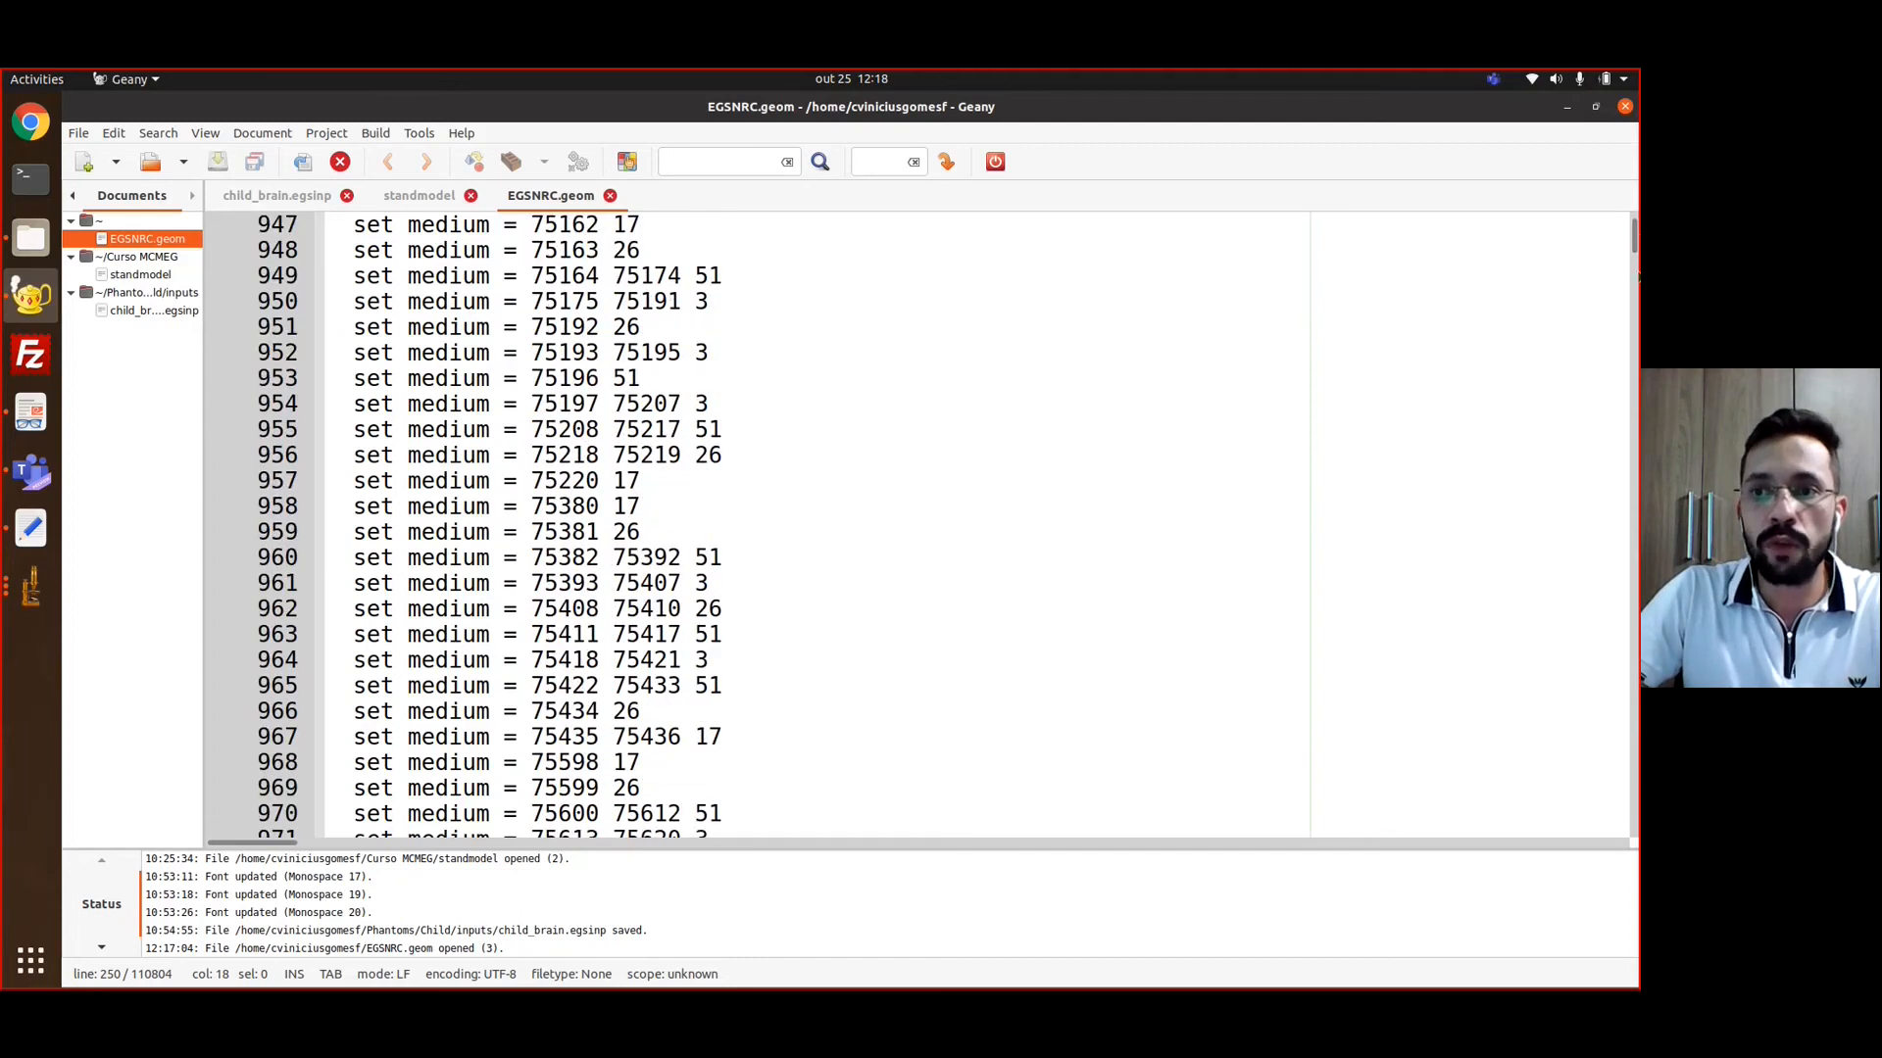
drag(1635, 240, 1635, 792)
scroll(743, 604, down, 20)
scroll(721, 583, down, 20)
scroll(634, 527, up, 7)
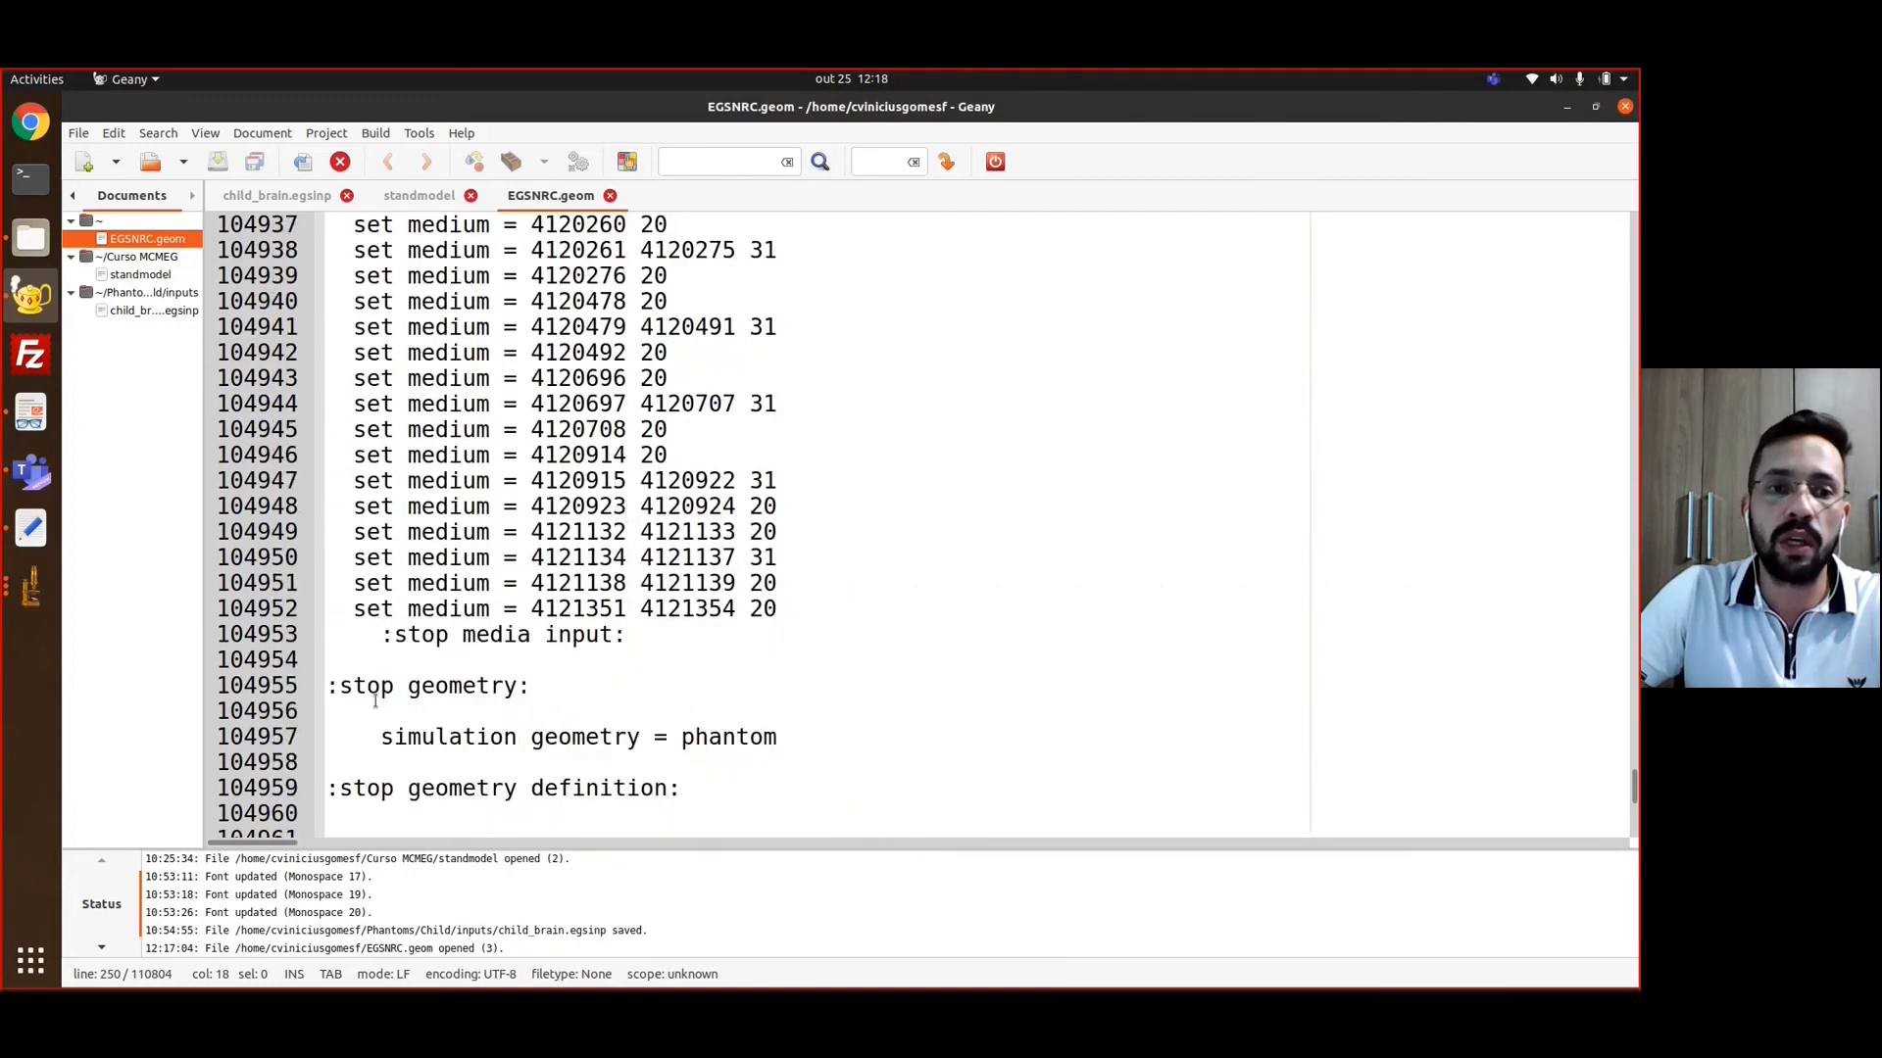
drag(684, 792, 351, 480)
click(446, 480)
Examine the start of the source organ definition, down to the source library line
scroll(561, 513, down, 5)
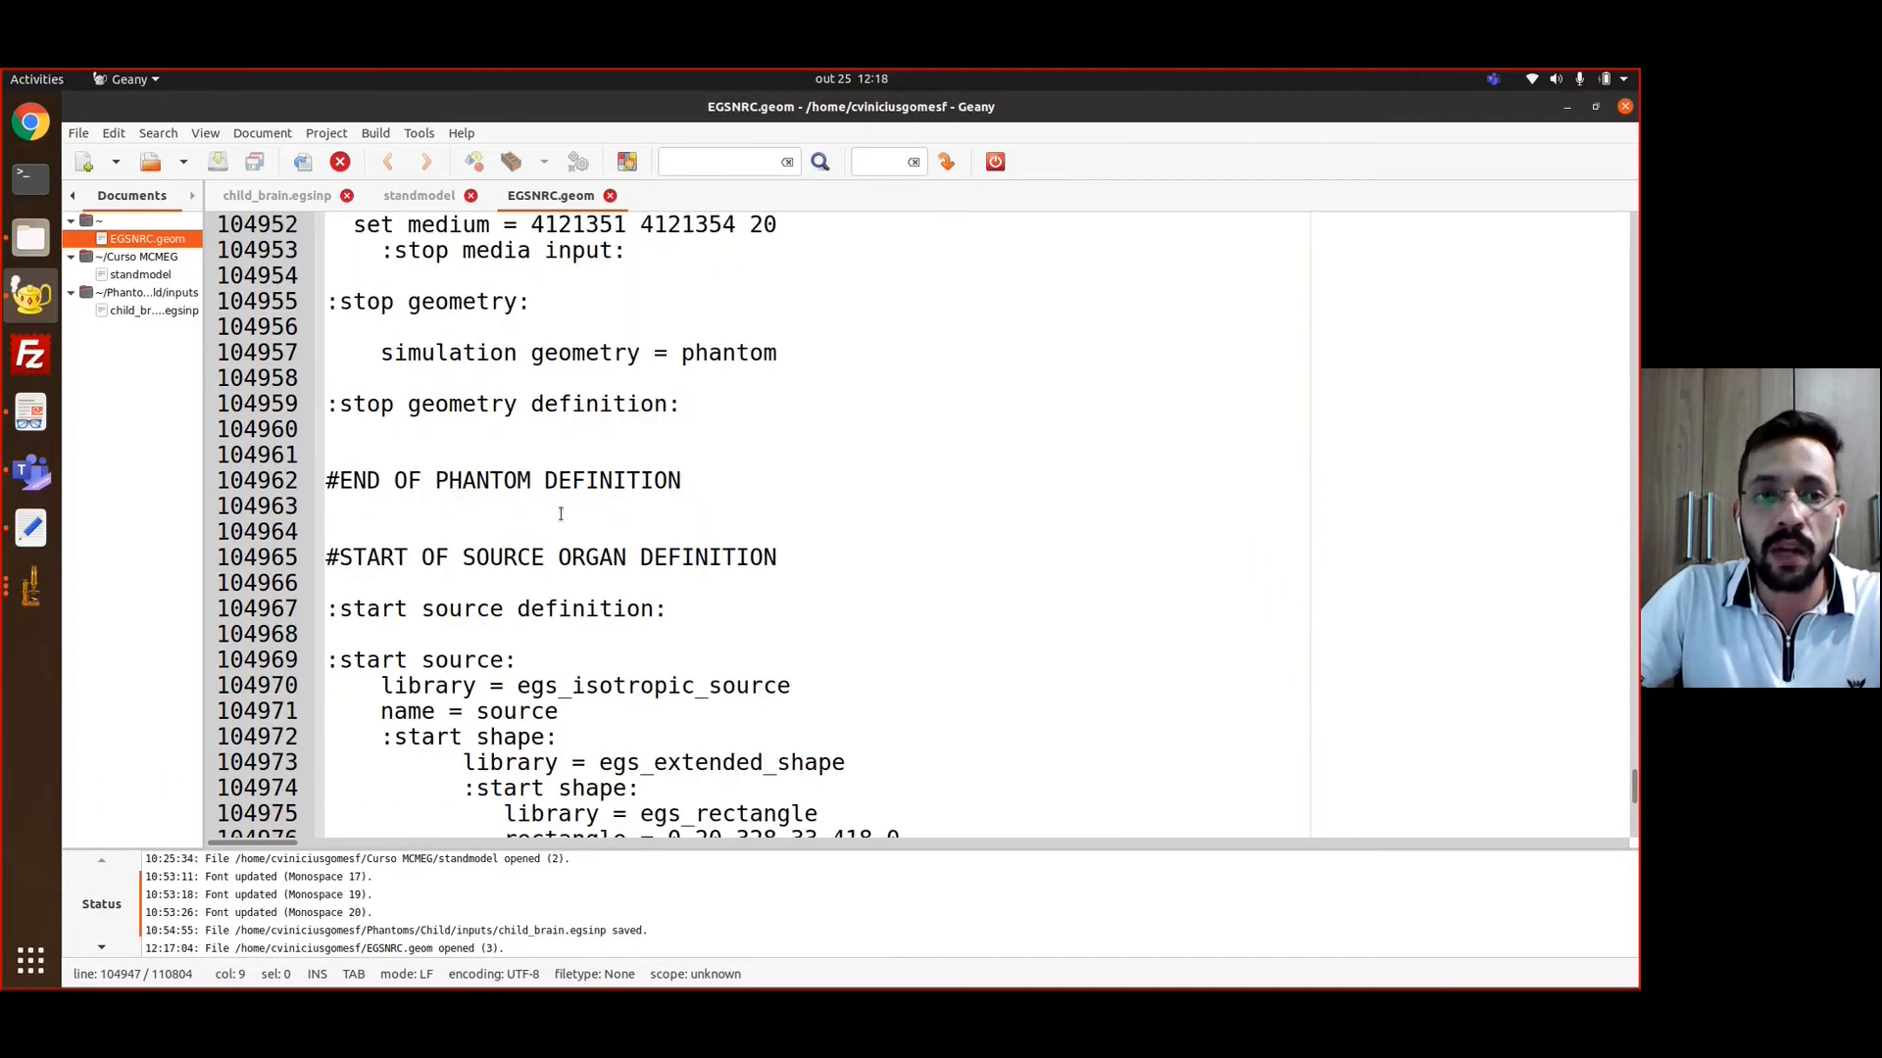
scroll(532, 537, down, 1)
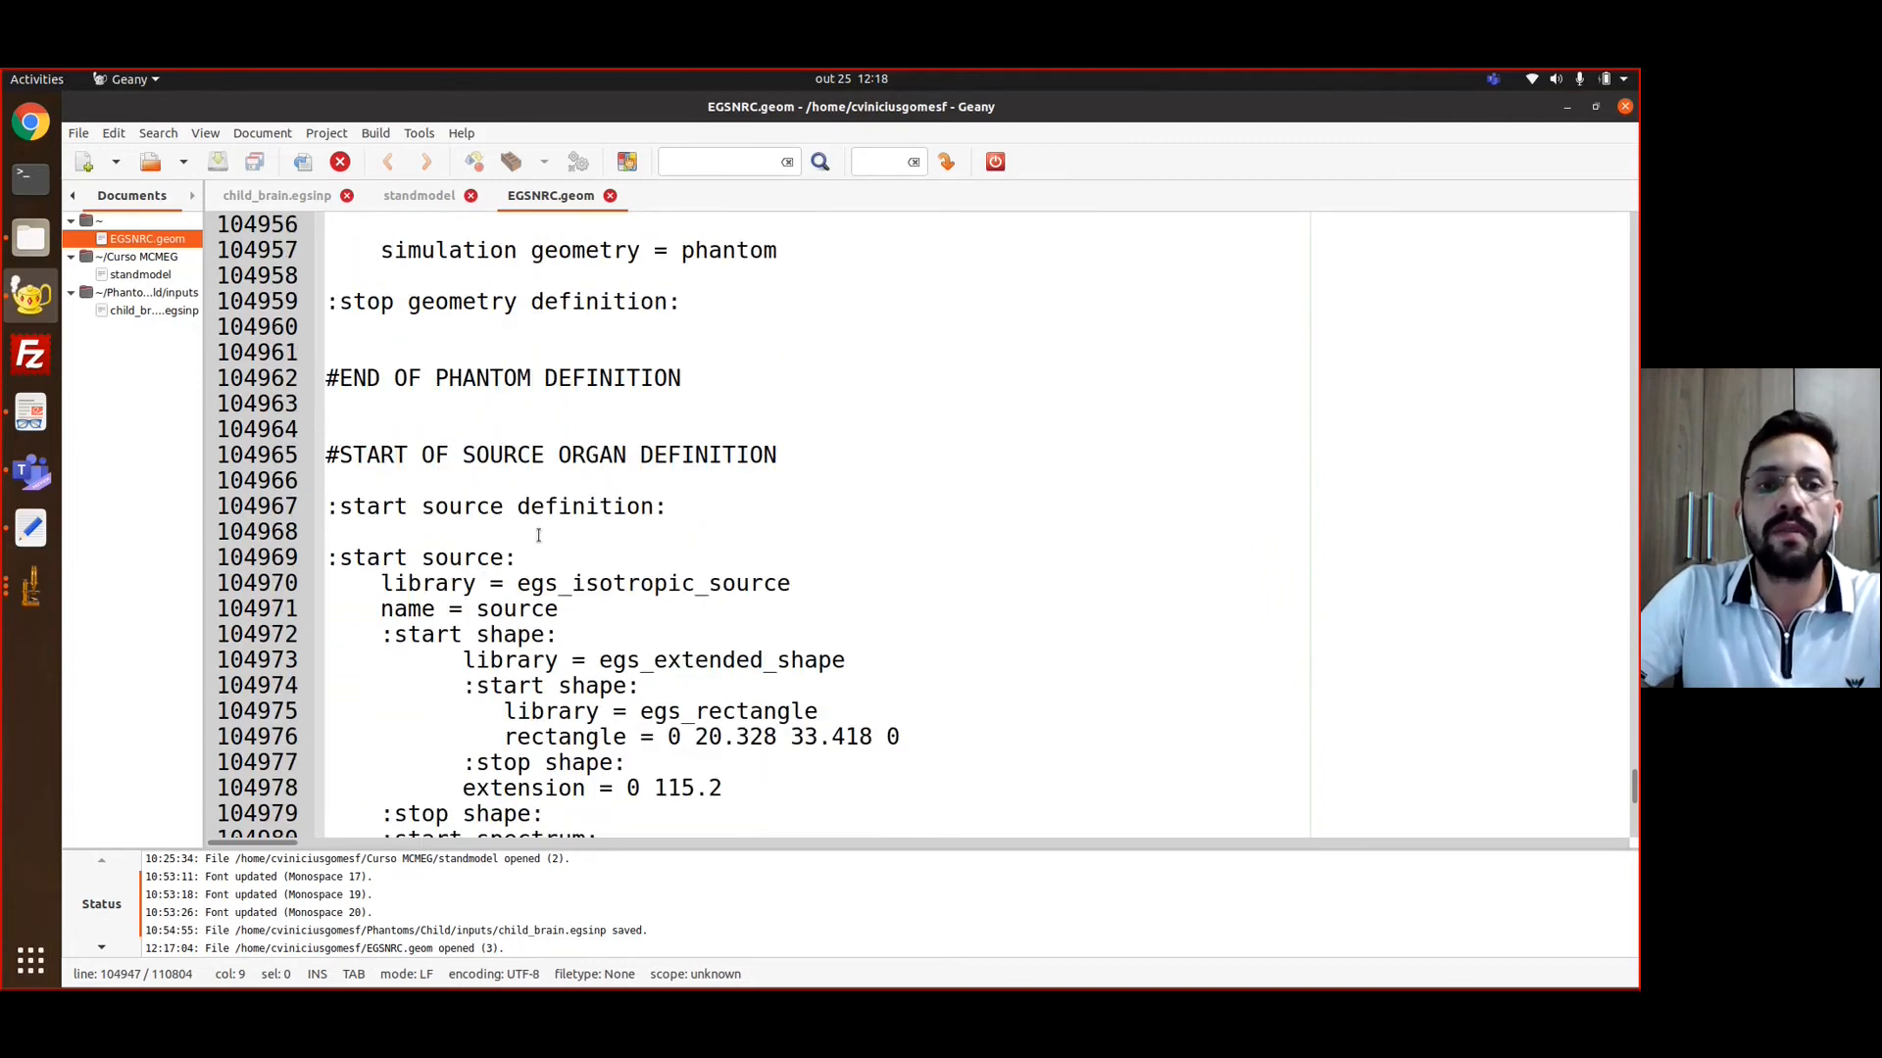
drag(330, 506, 791, 586)
click(731, 586)
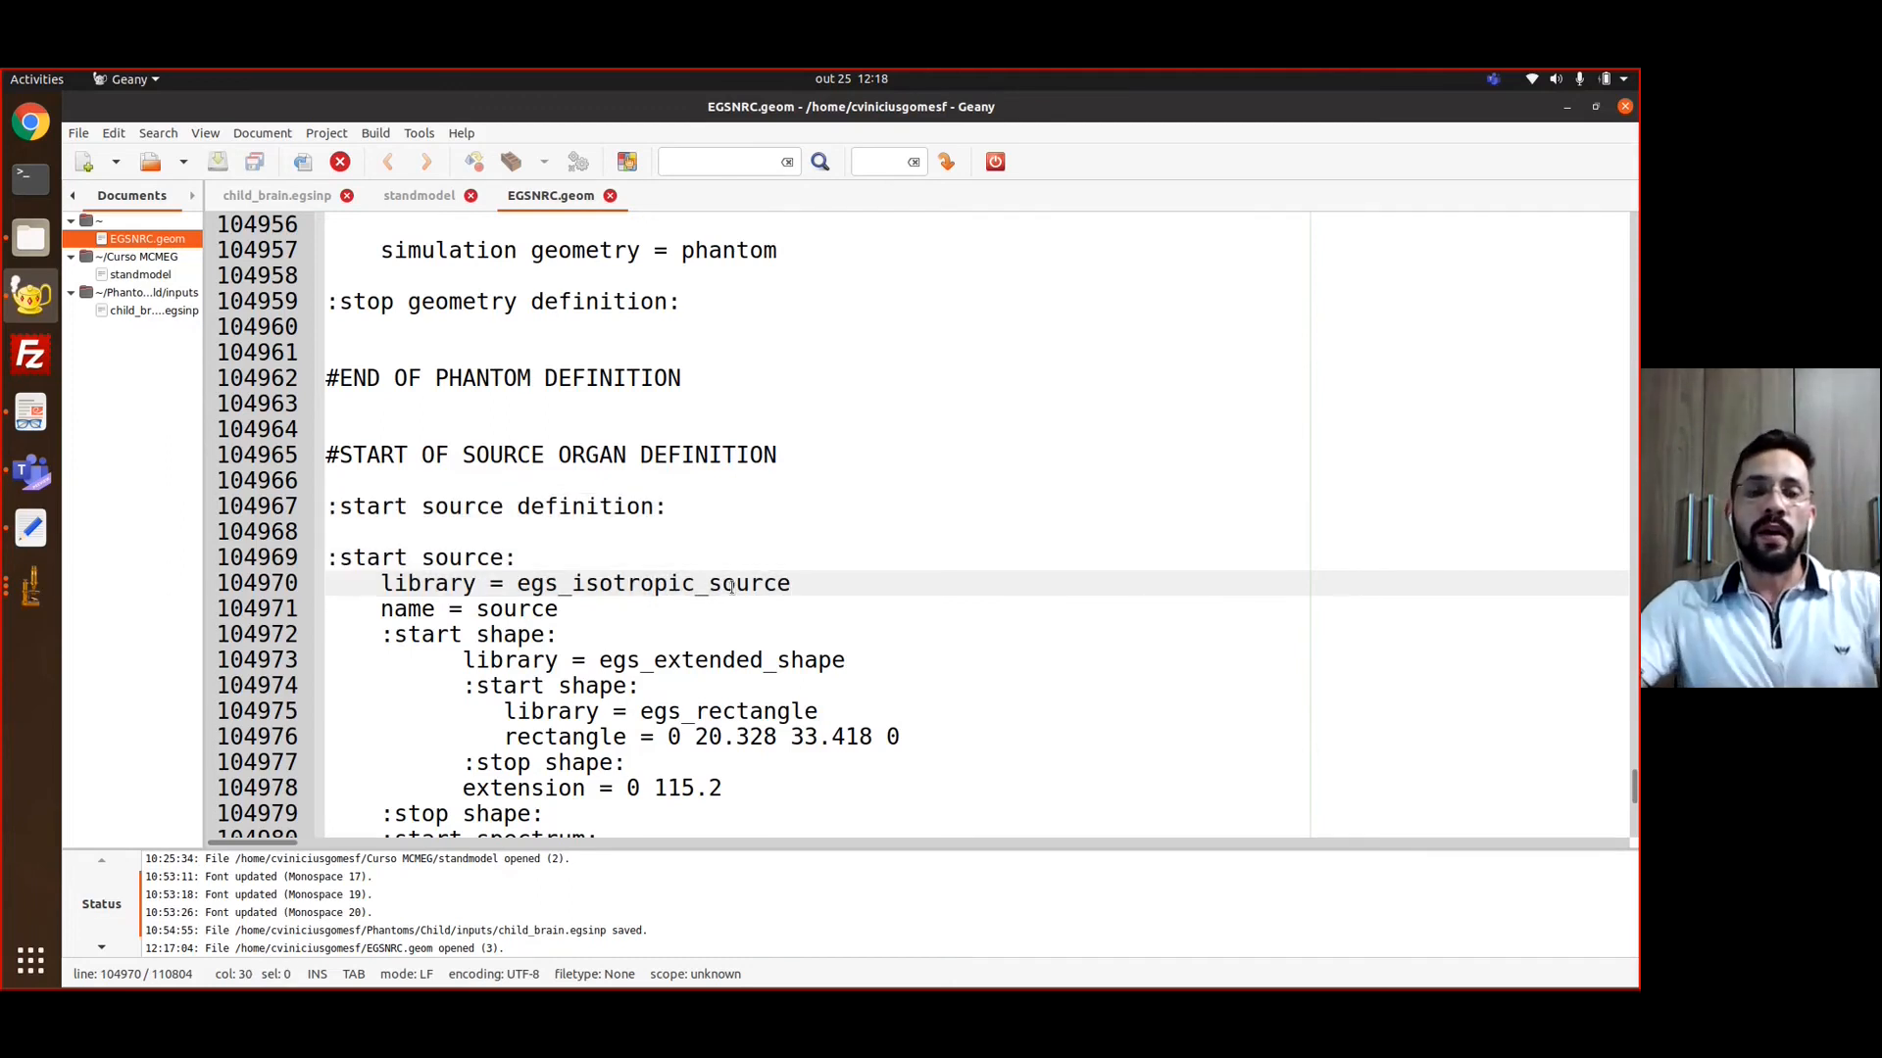
Examine the source's library, shape and spectrum settings, including the monoenergetic type and the energy value
scroll(730, 590, down, 3)
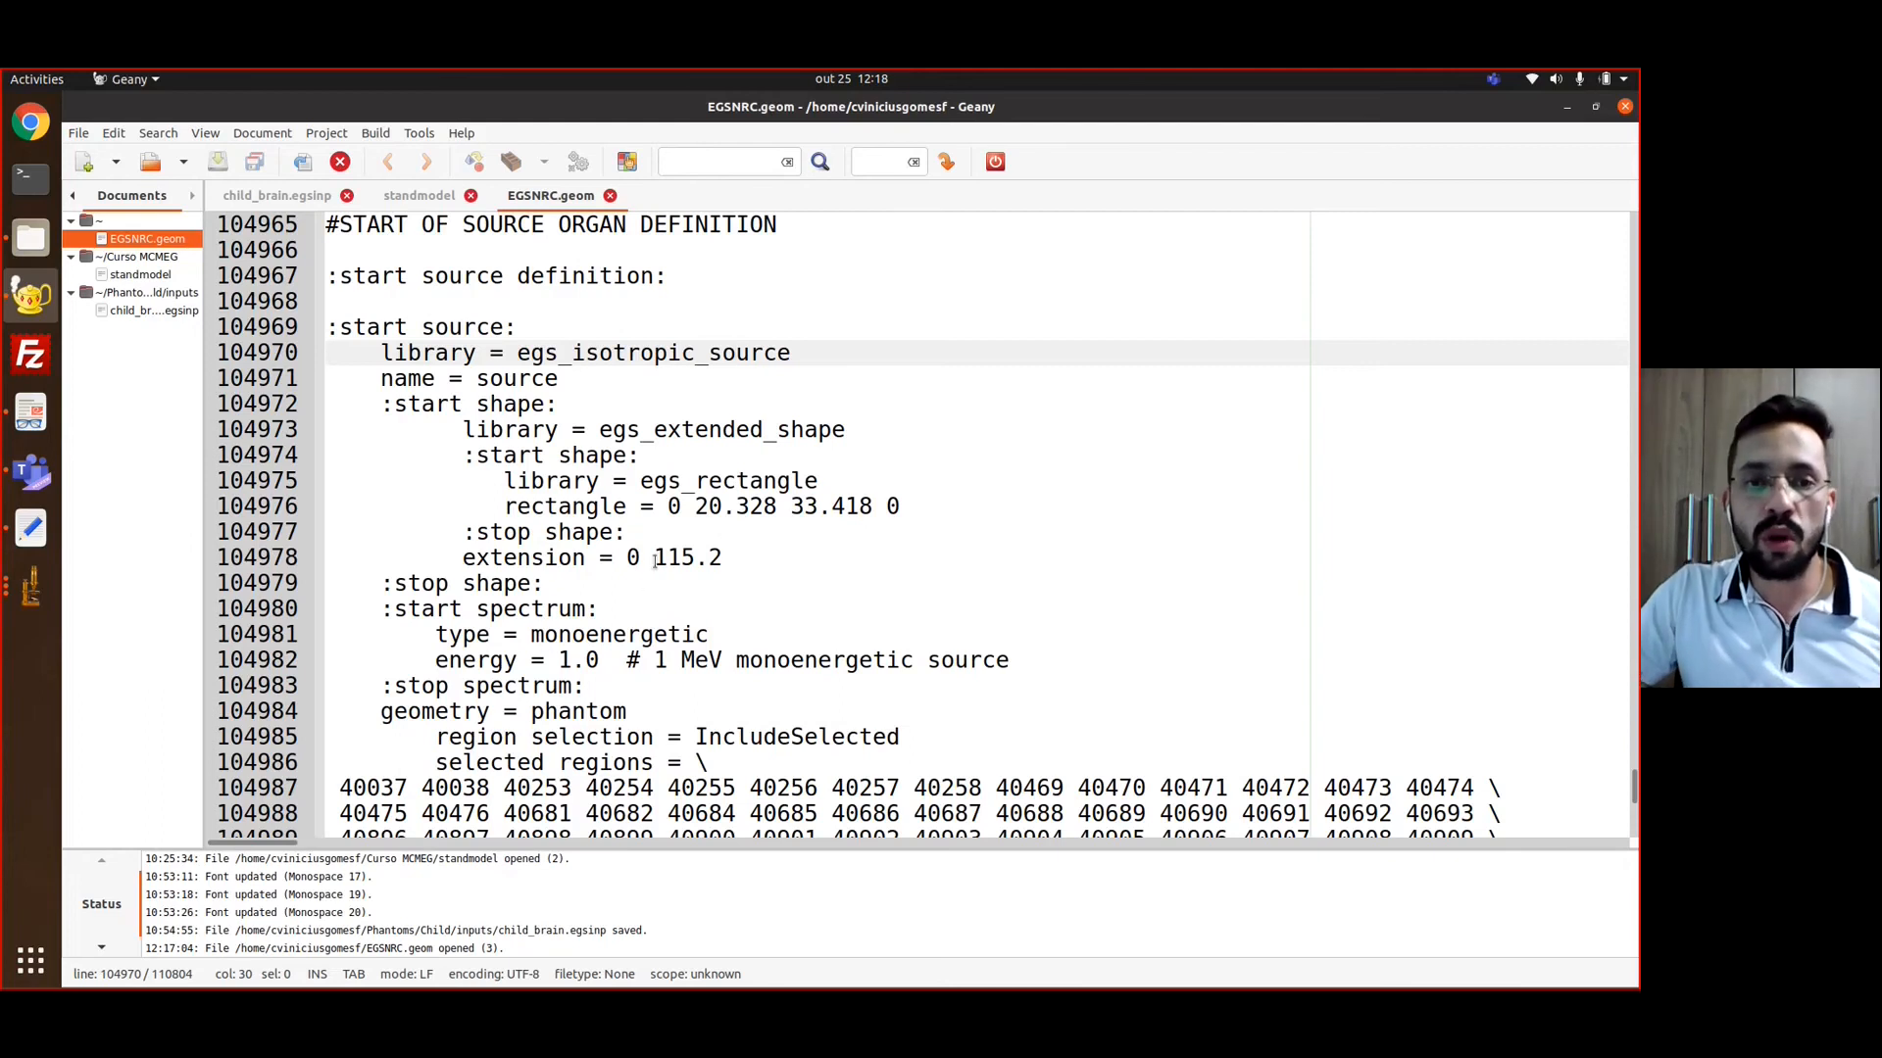
double_click(594, 635)
click(579, 661)
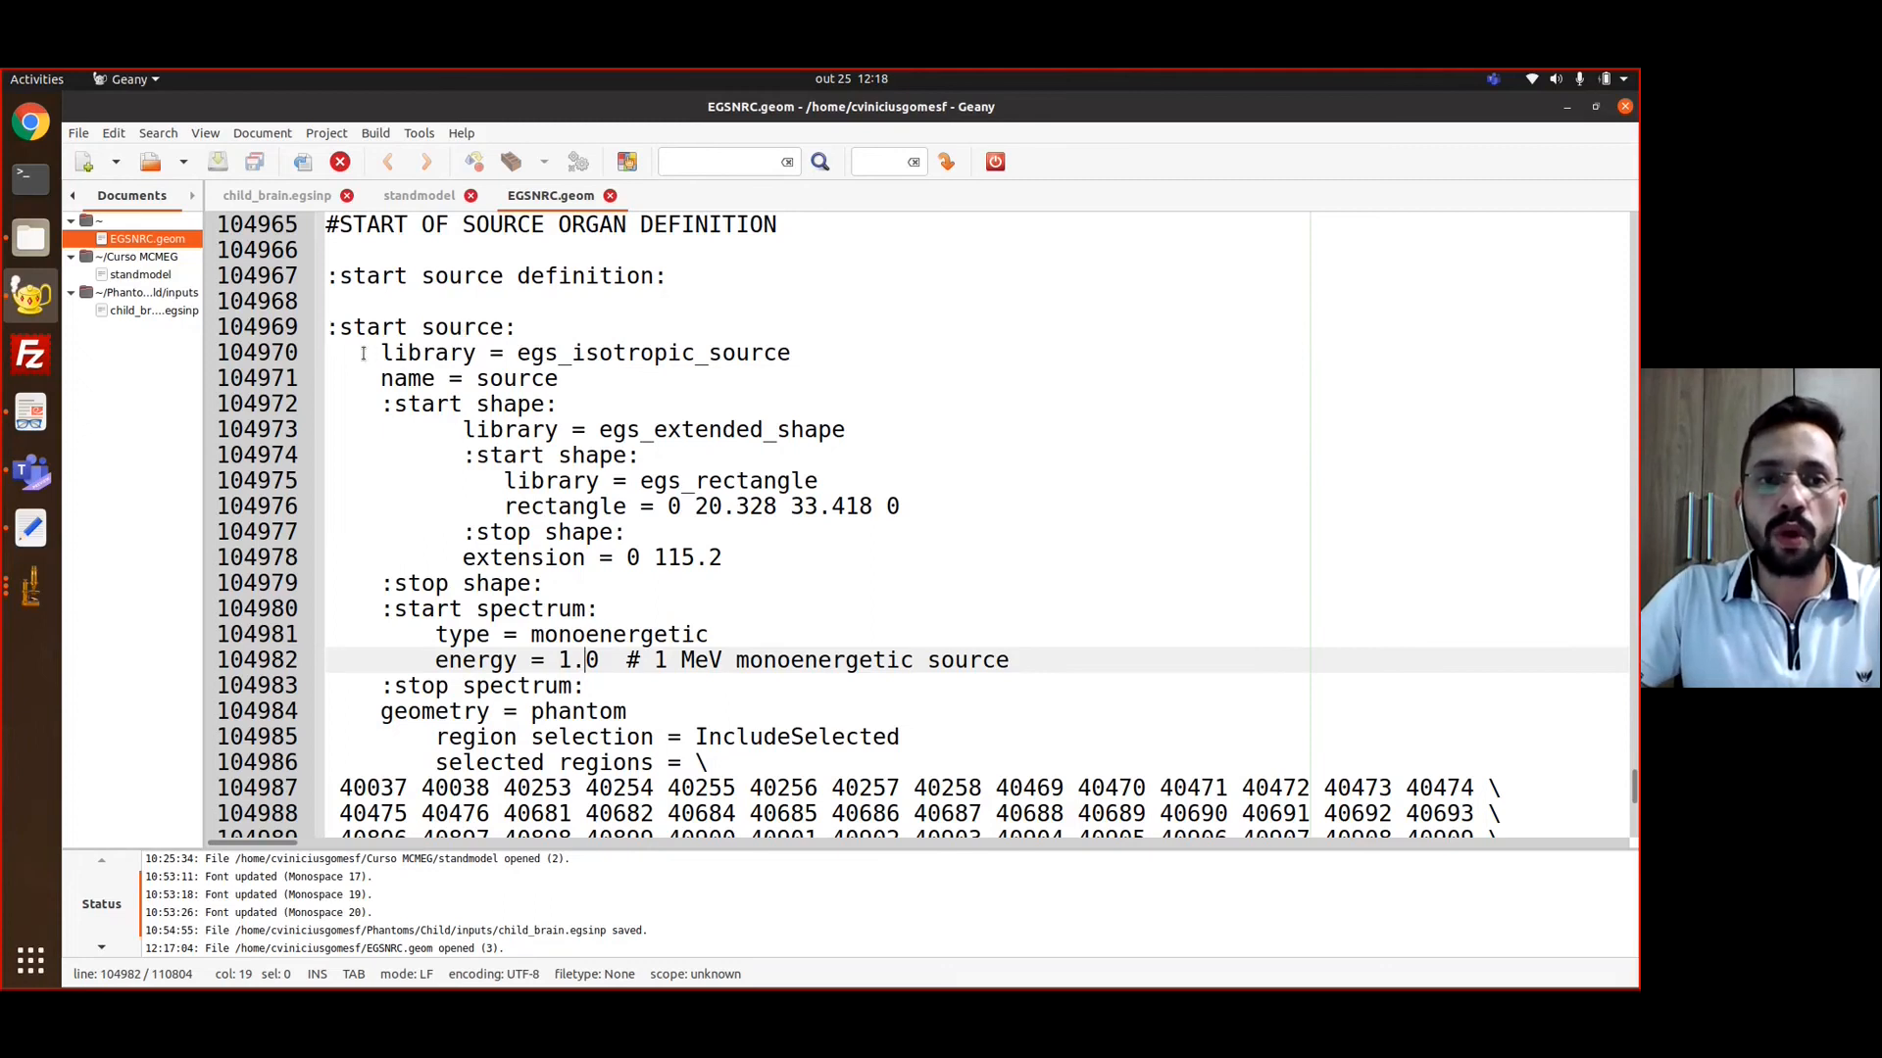
drag(380, 352, 785, 354)
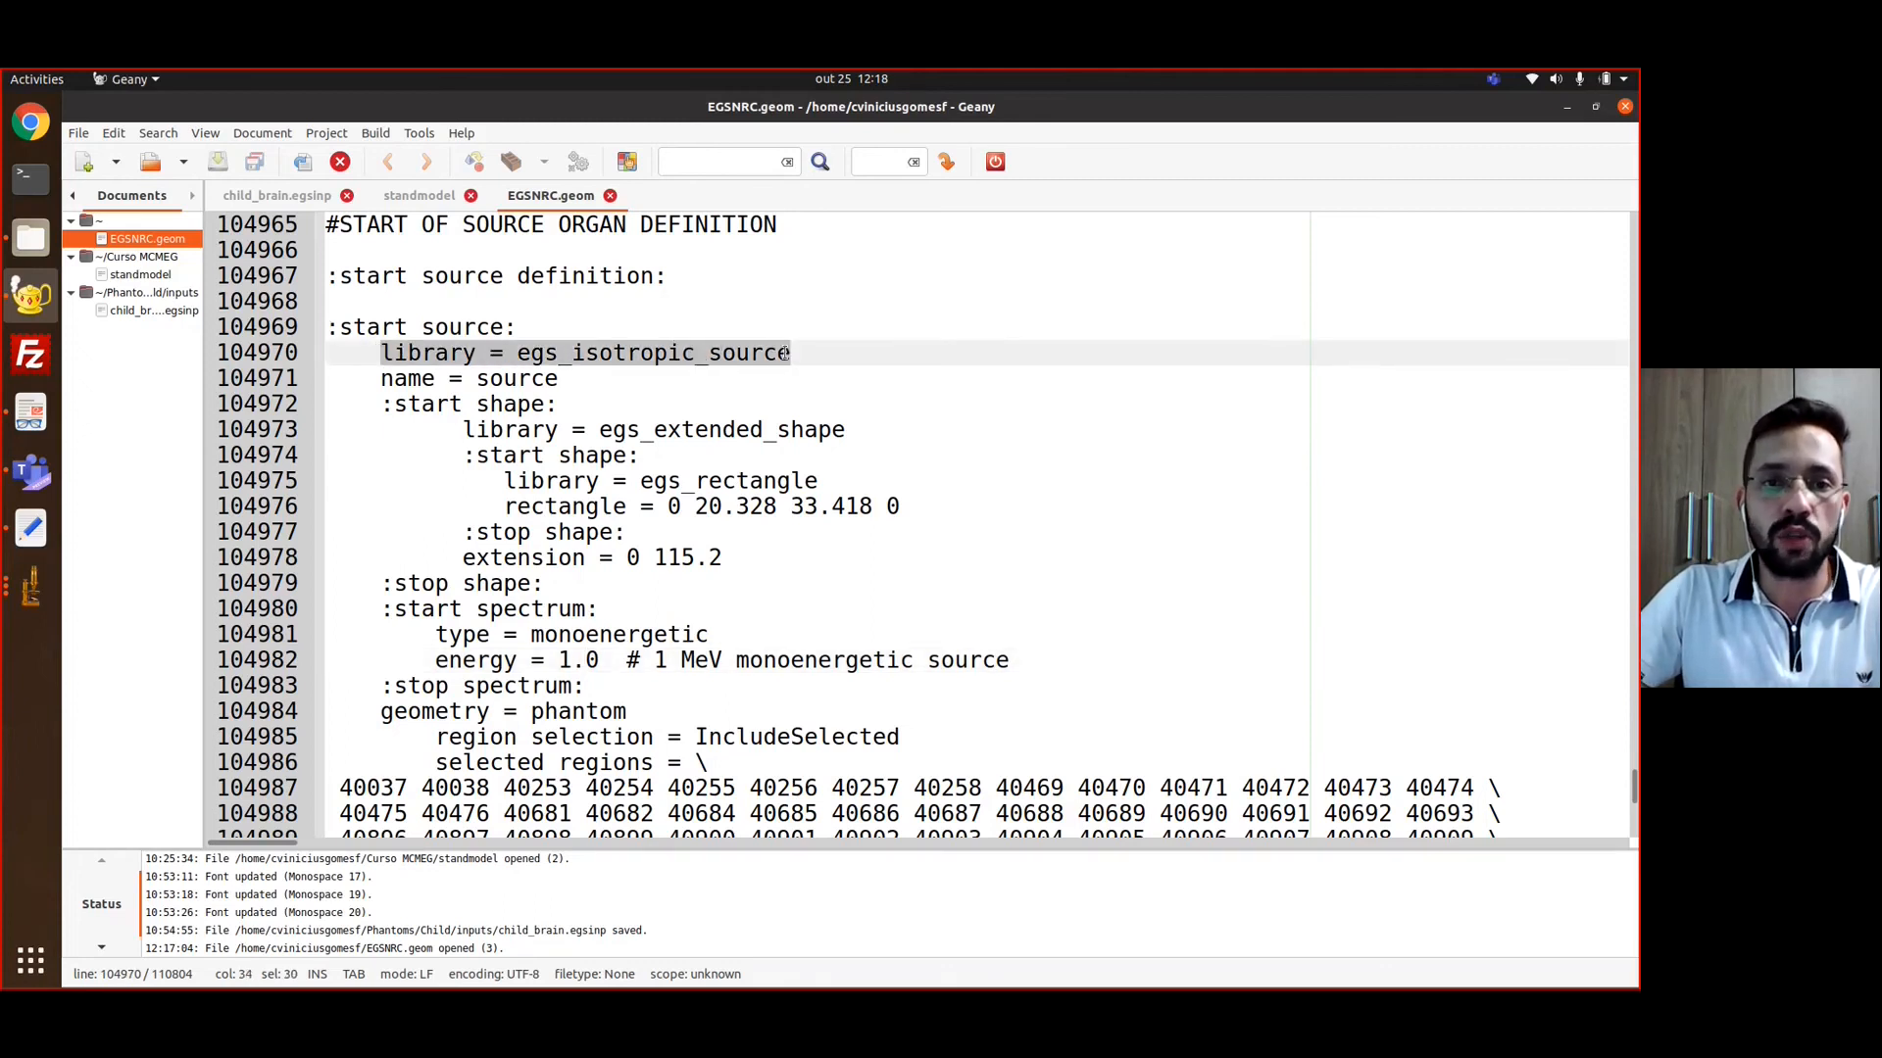
click(615, 482)
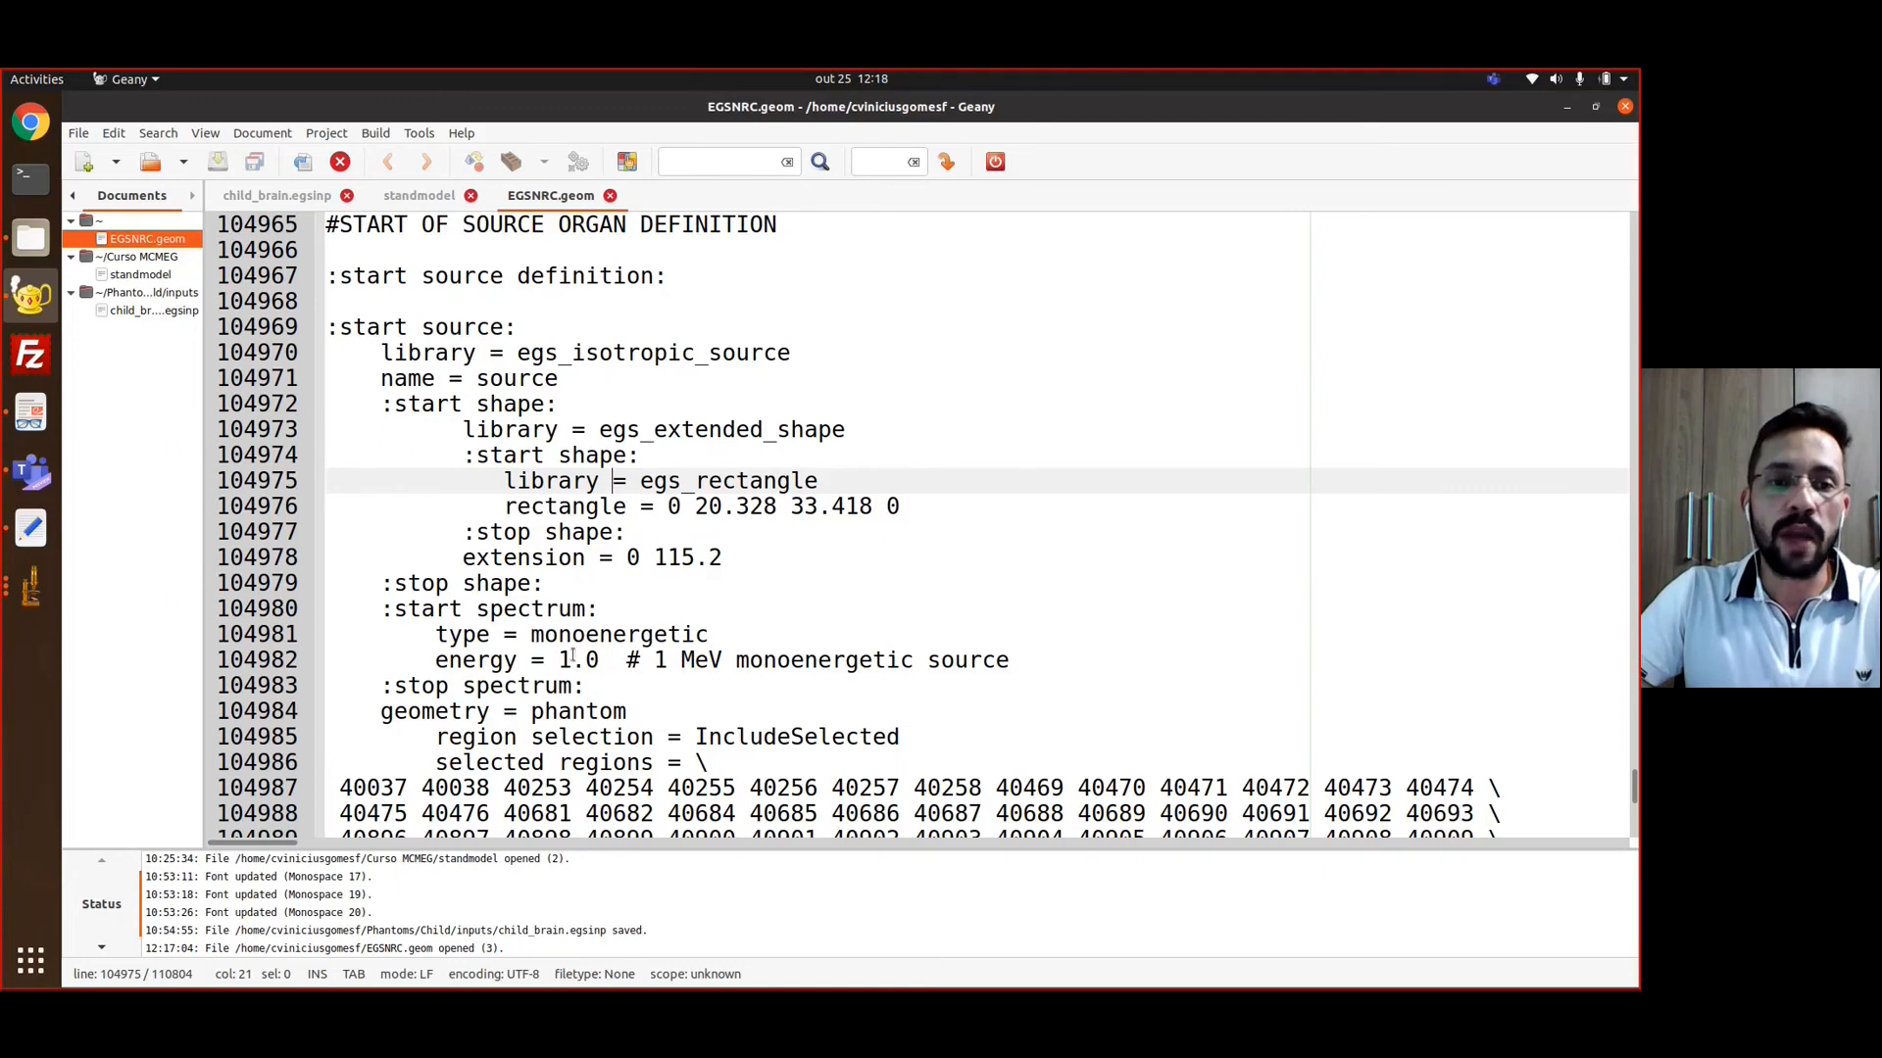
drag(562, 659, 598, 659)
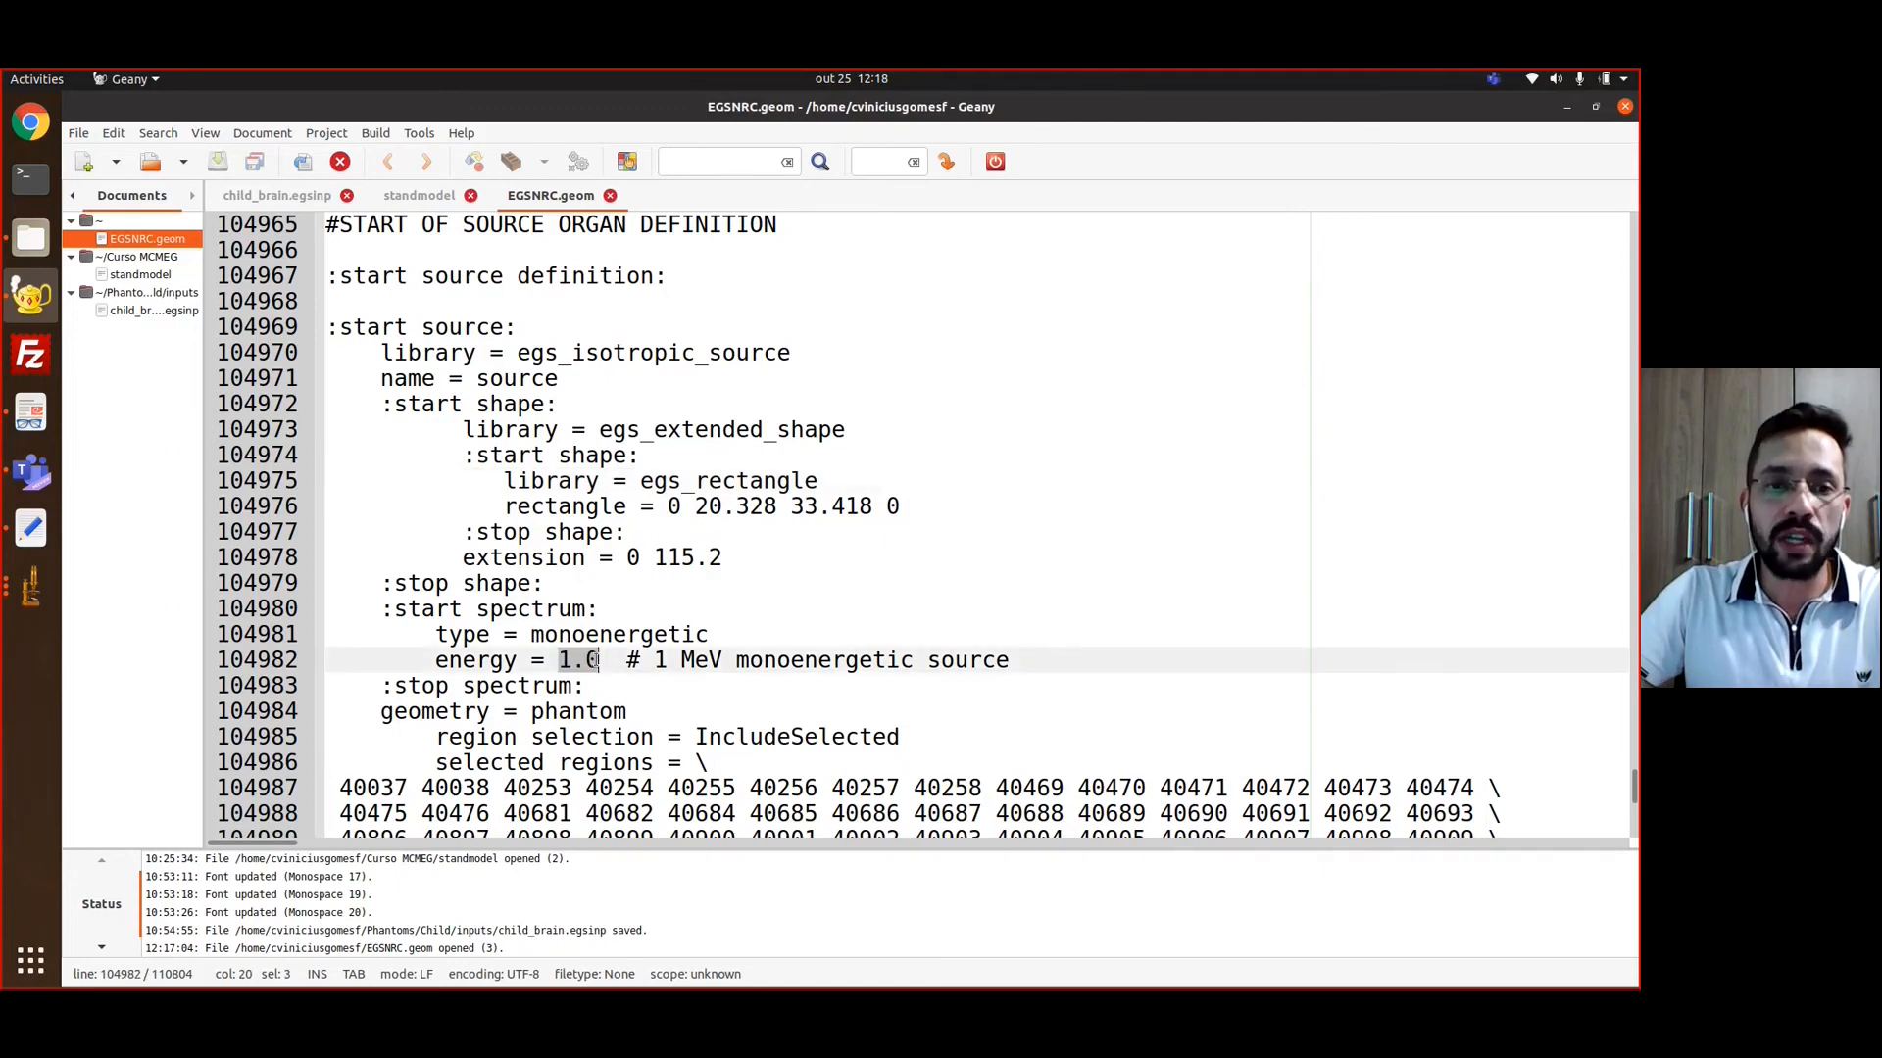
click(625, 634)
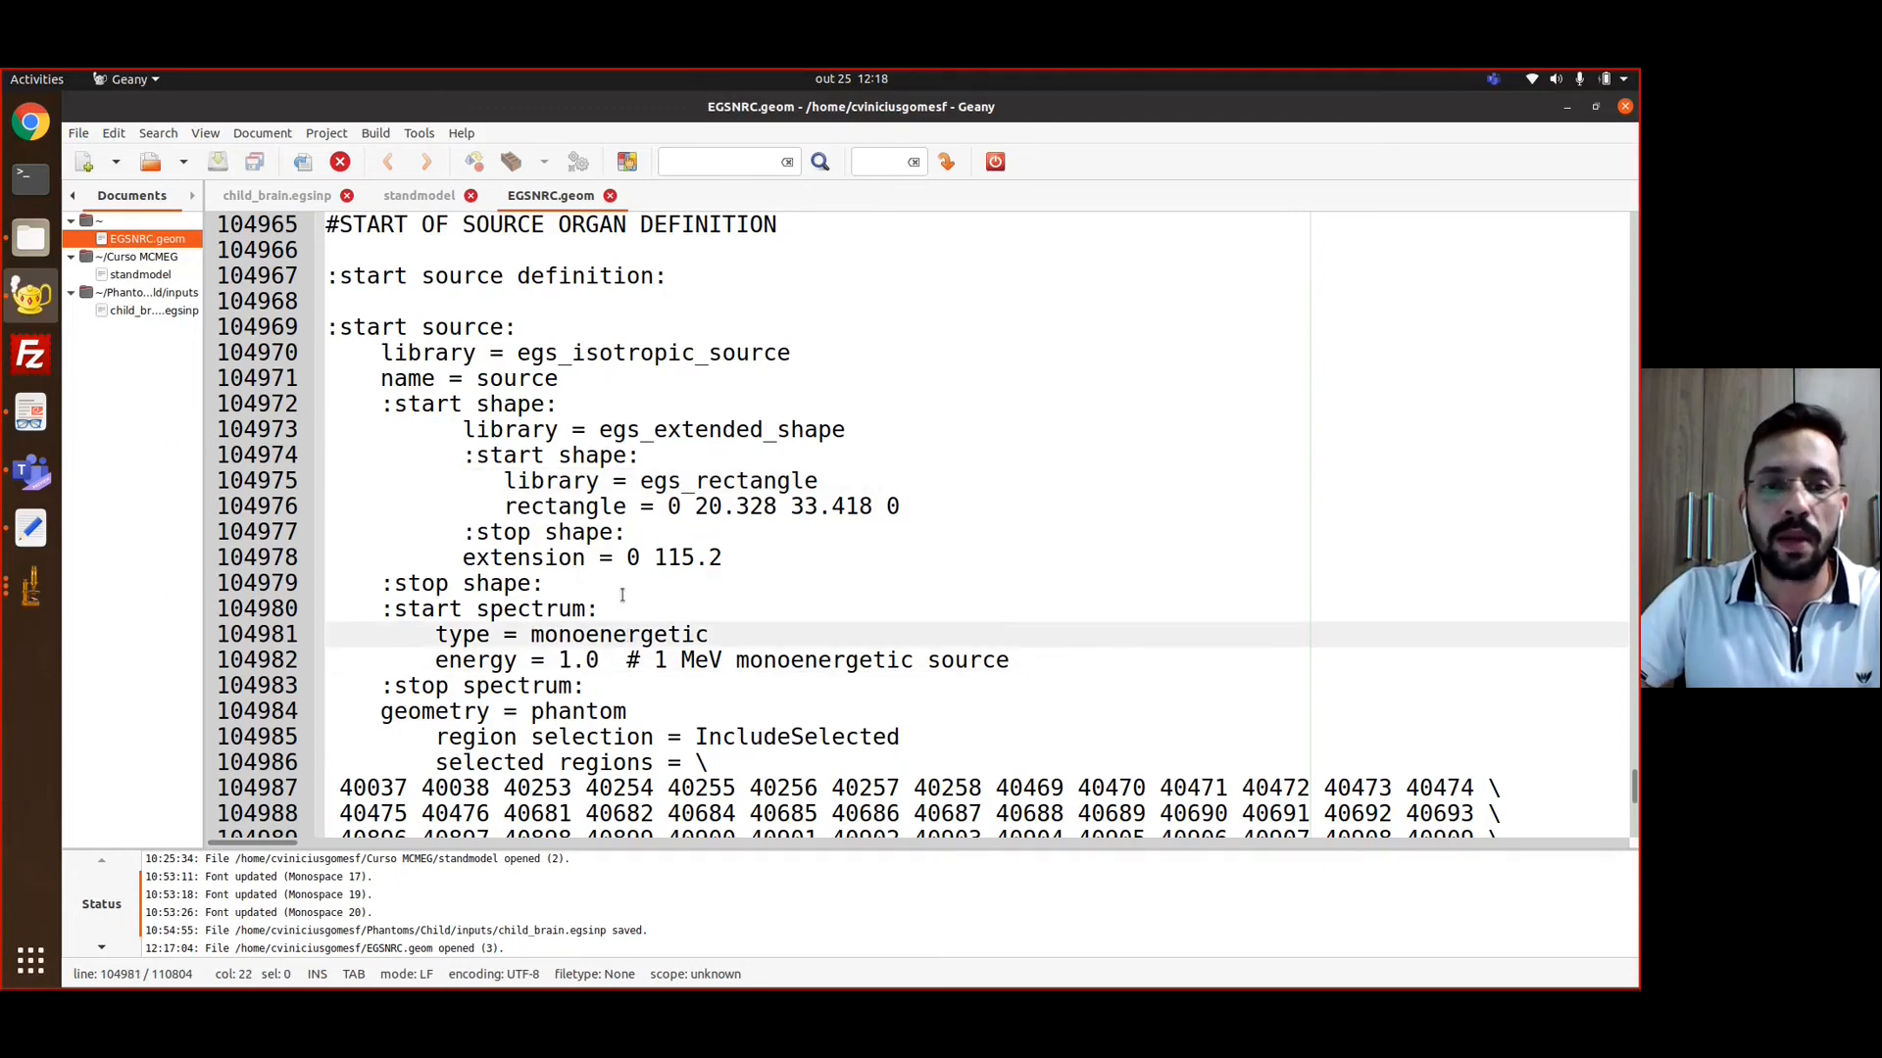
Examine the source's region selection and the list of selected region numbers
scroll(625, 603, down, 2)
scroll(622, 595, down, 3)
scroll(447, 605, up, 2)
drag(440, 608, 722, 607)
click(722, 607)
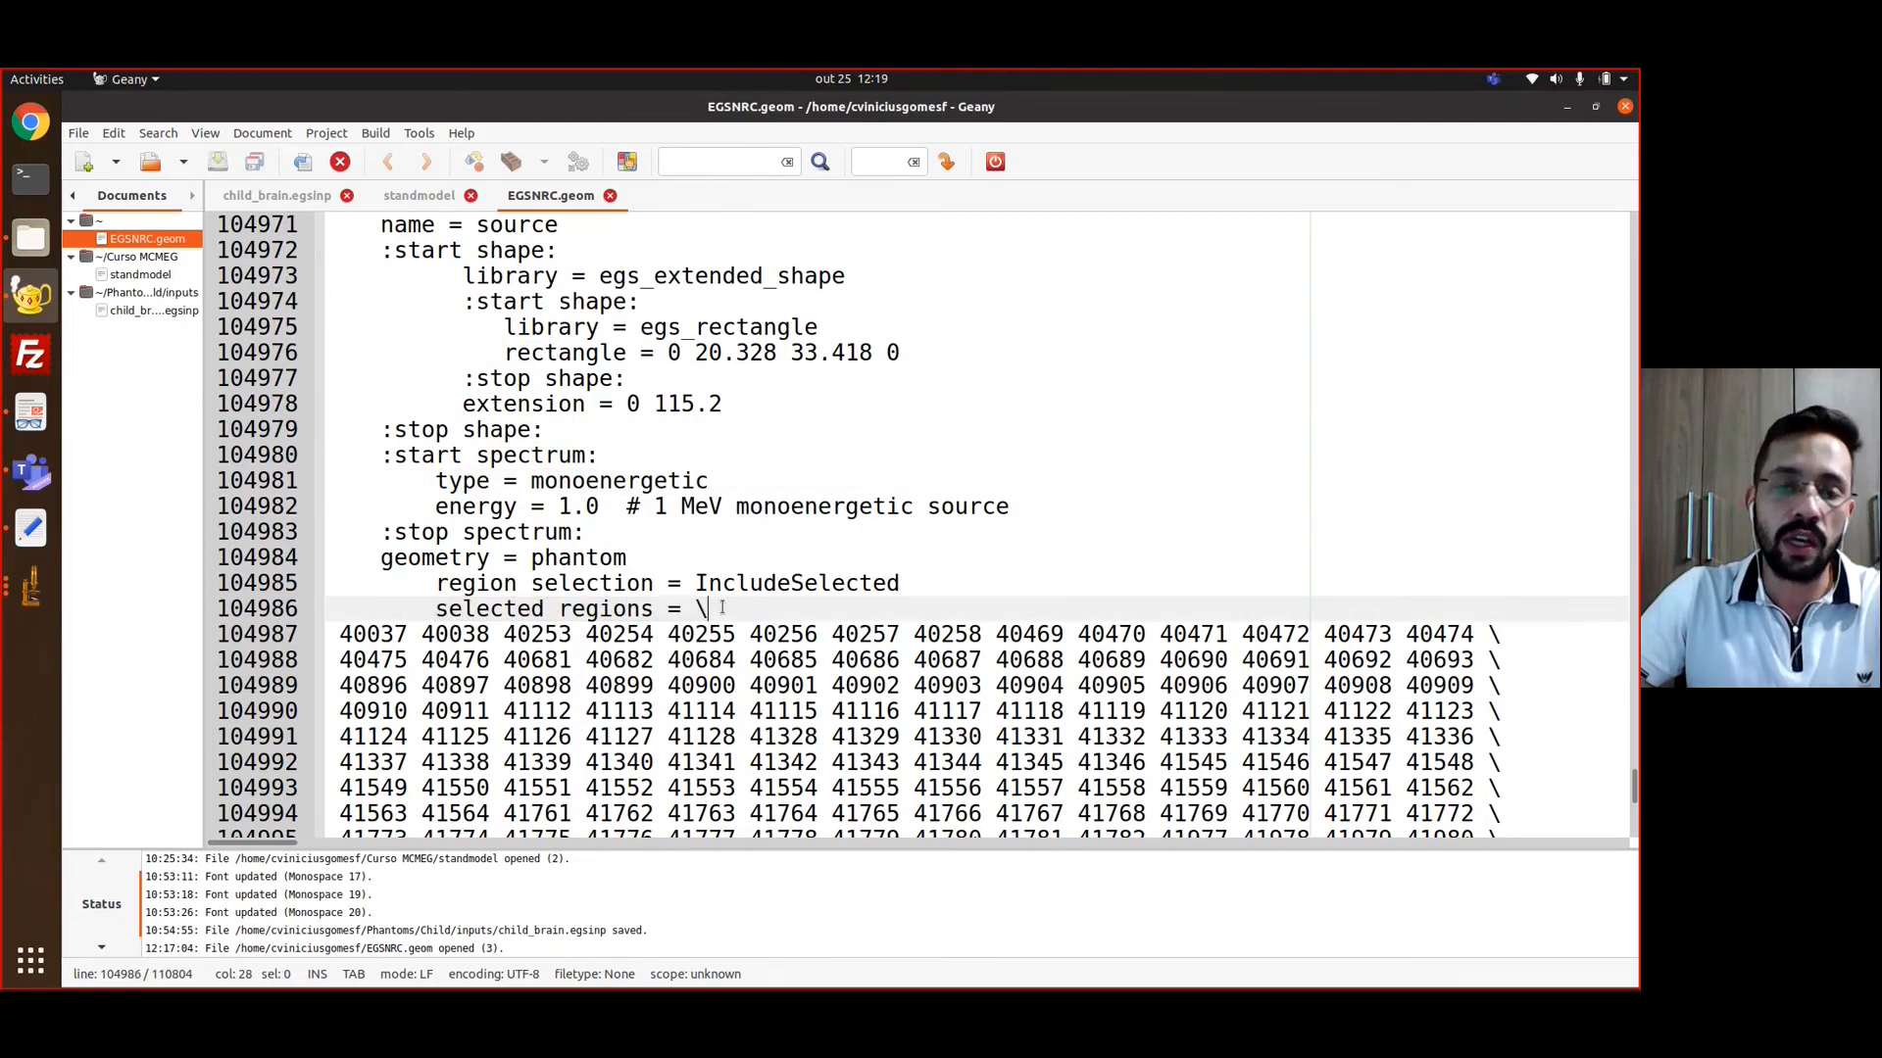
scroll(328, 407, down, 3)
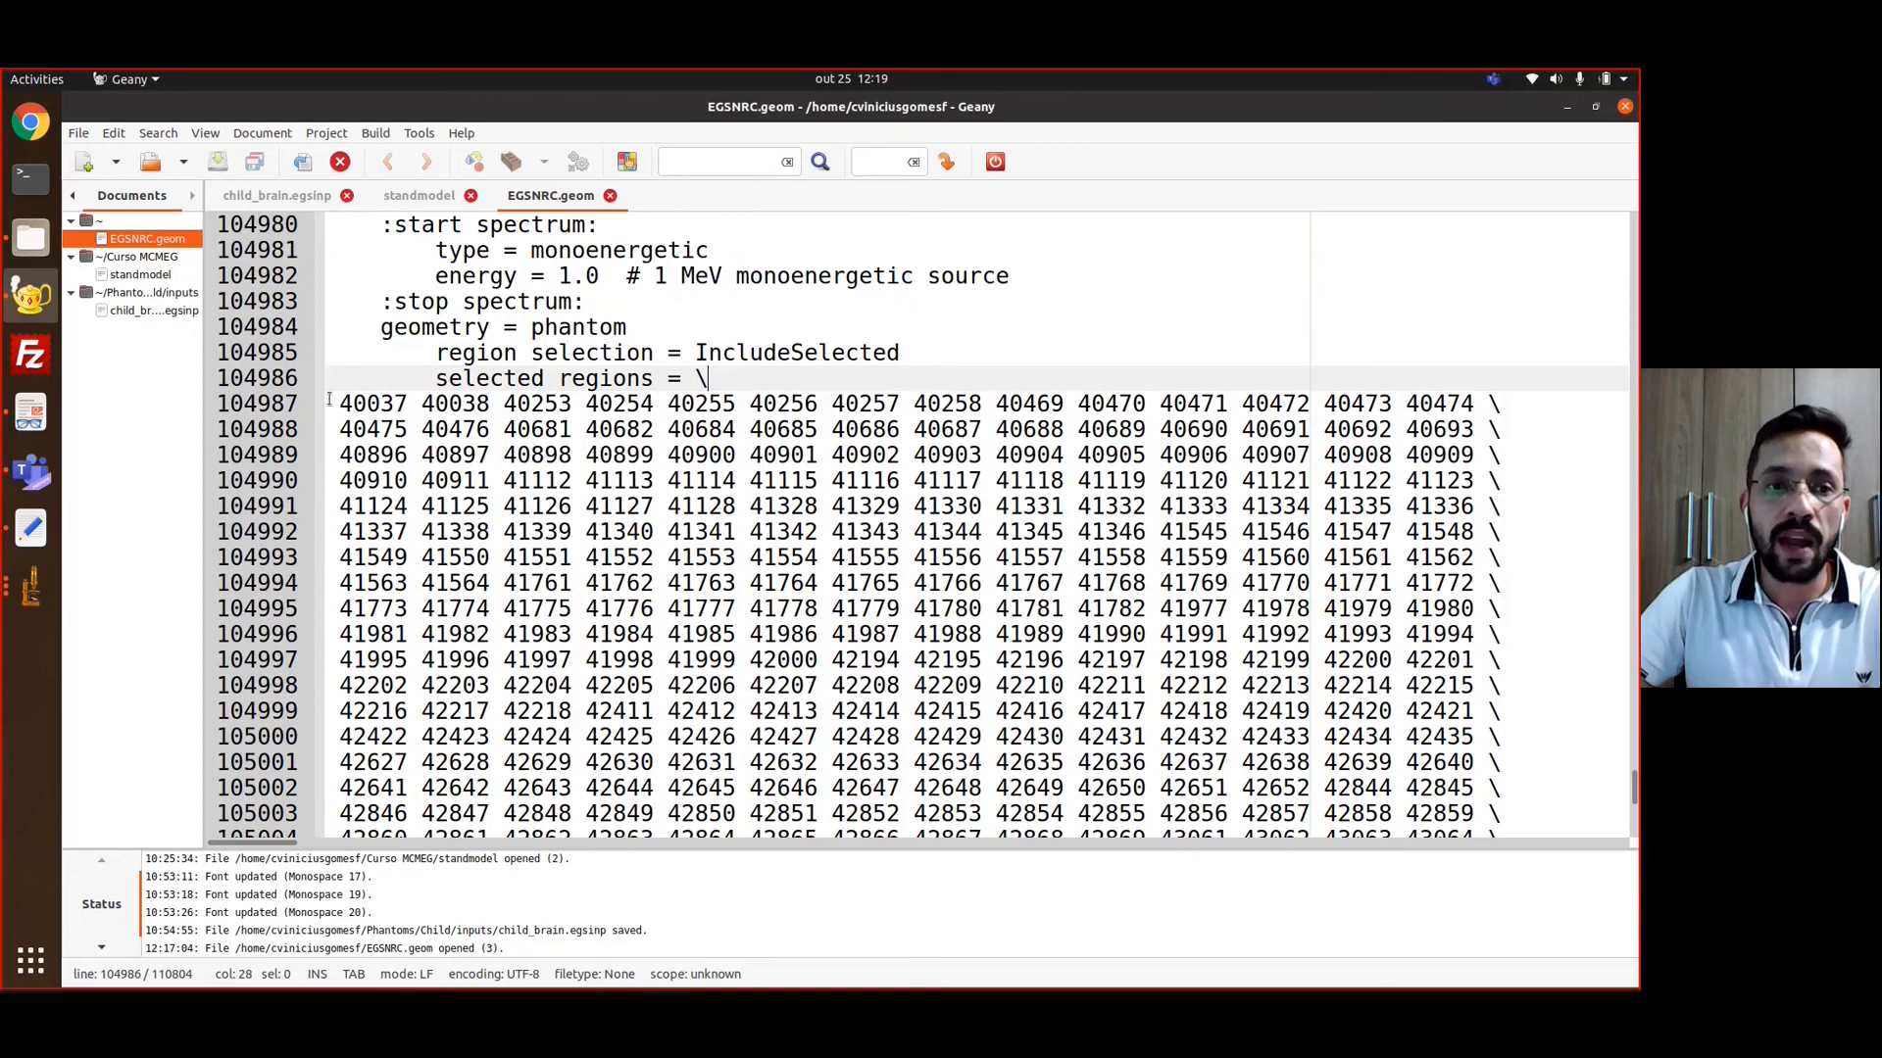
drag(340, 402, 899, 660)
scroll(831, 605, down, 1)
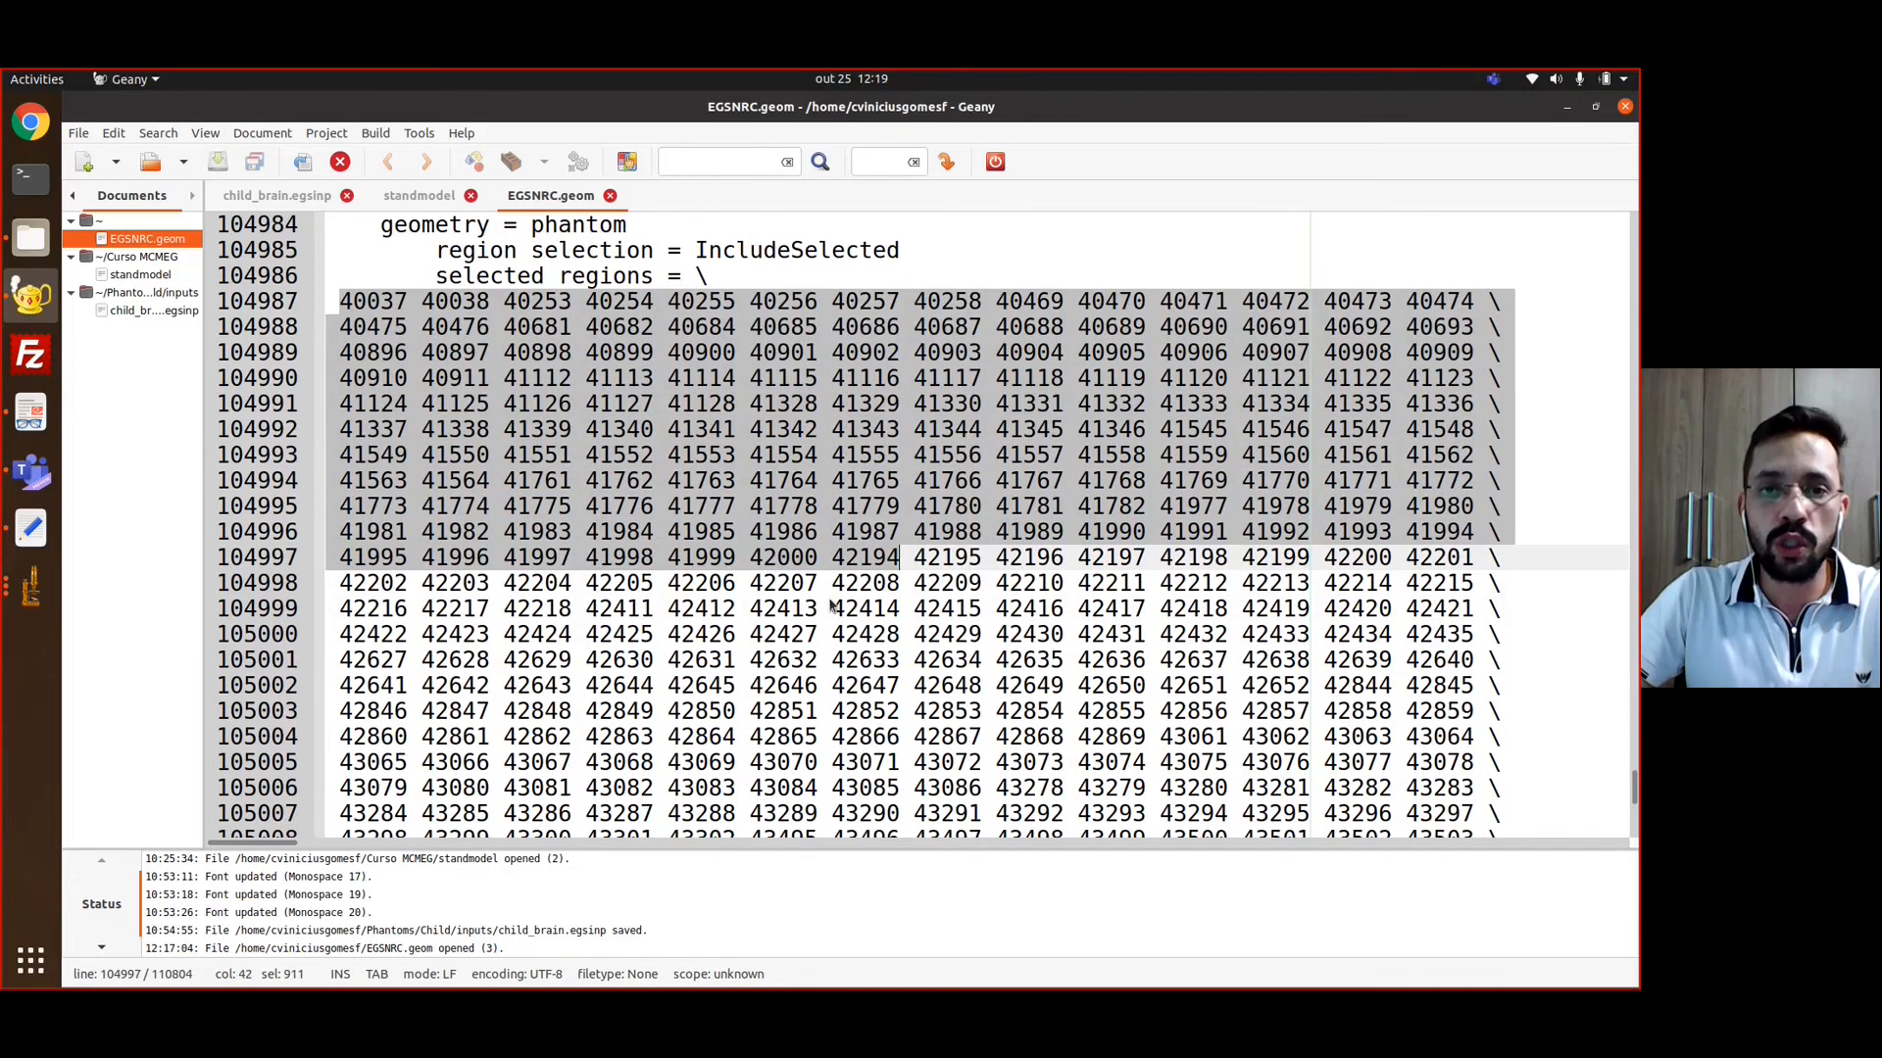
scroll(831, 605, down, 14)
click(831, 606)
scroll(831, 606, down, 20)
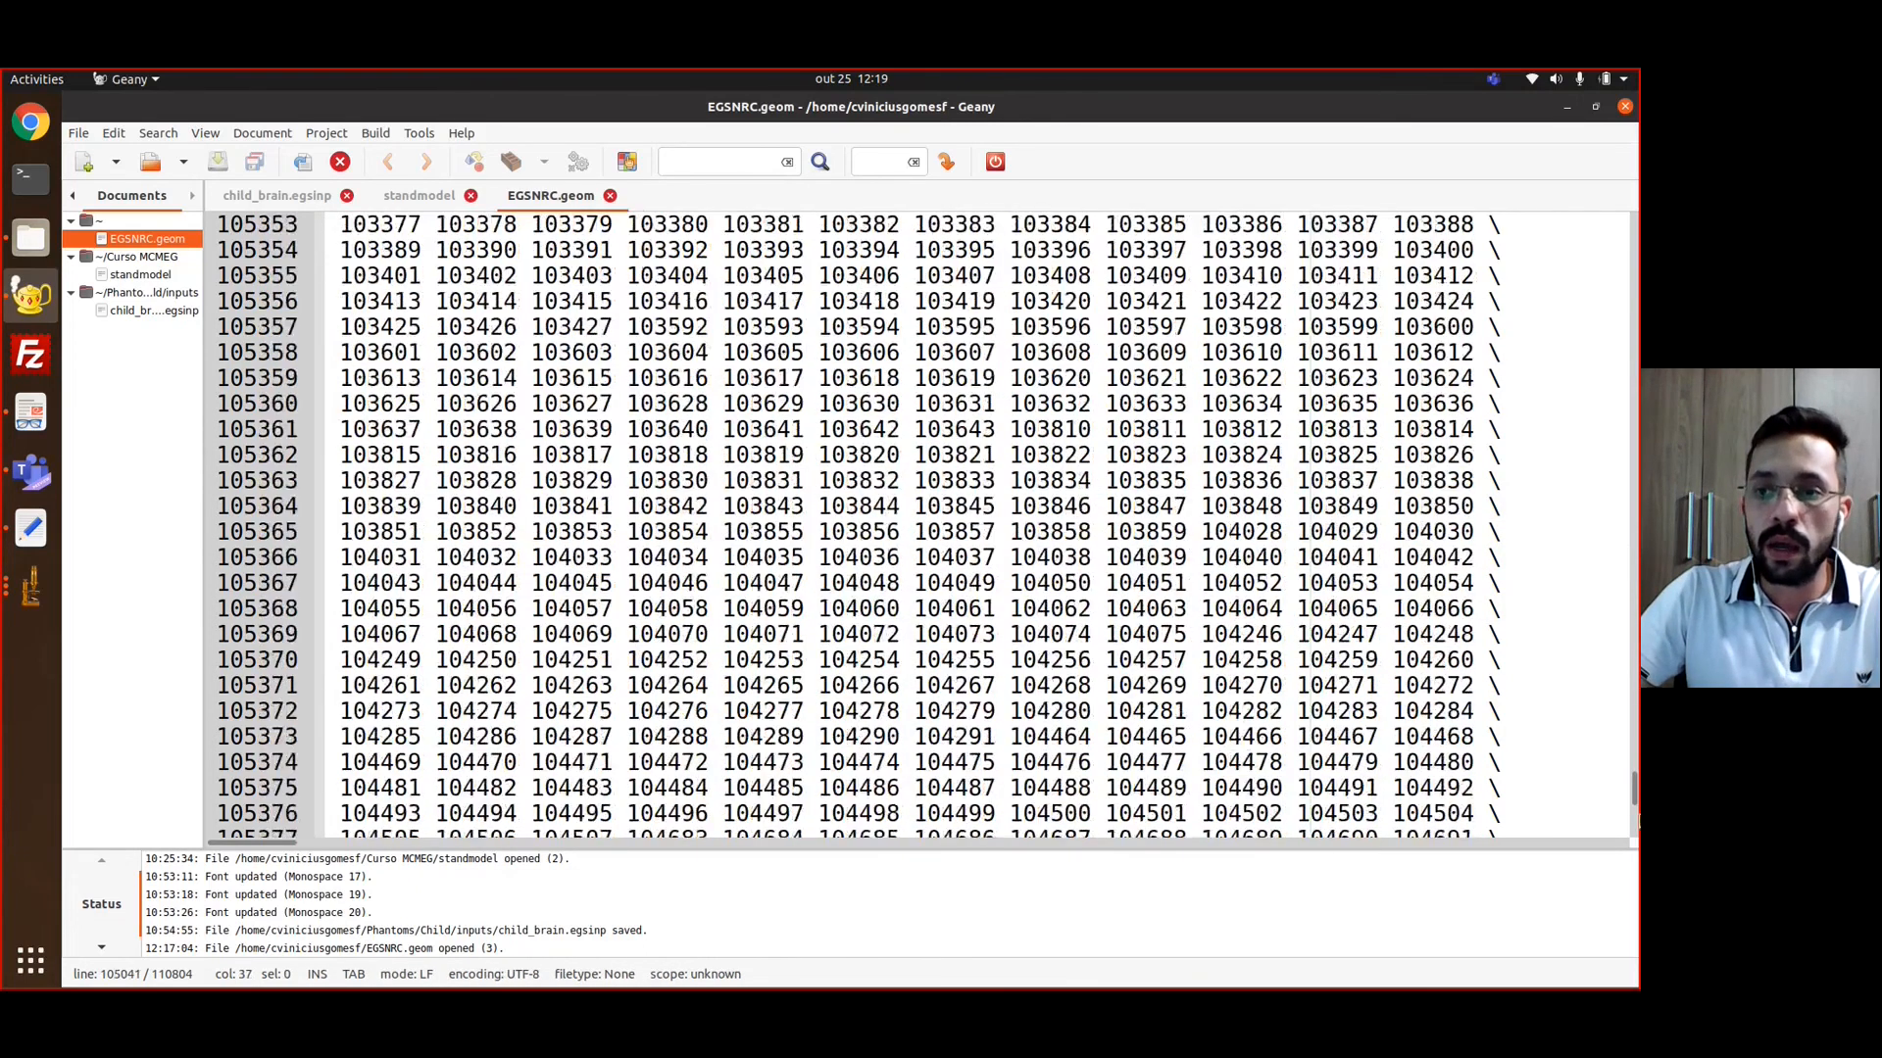
Examine the charge line after the selected regions, near the end of the source organ definition
drag(1634, 791, 1633, 823)
drag(328, 586, 1108, 588)
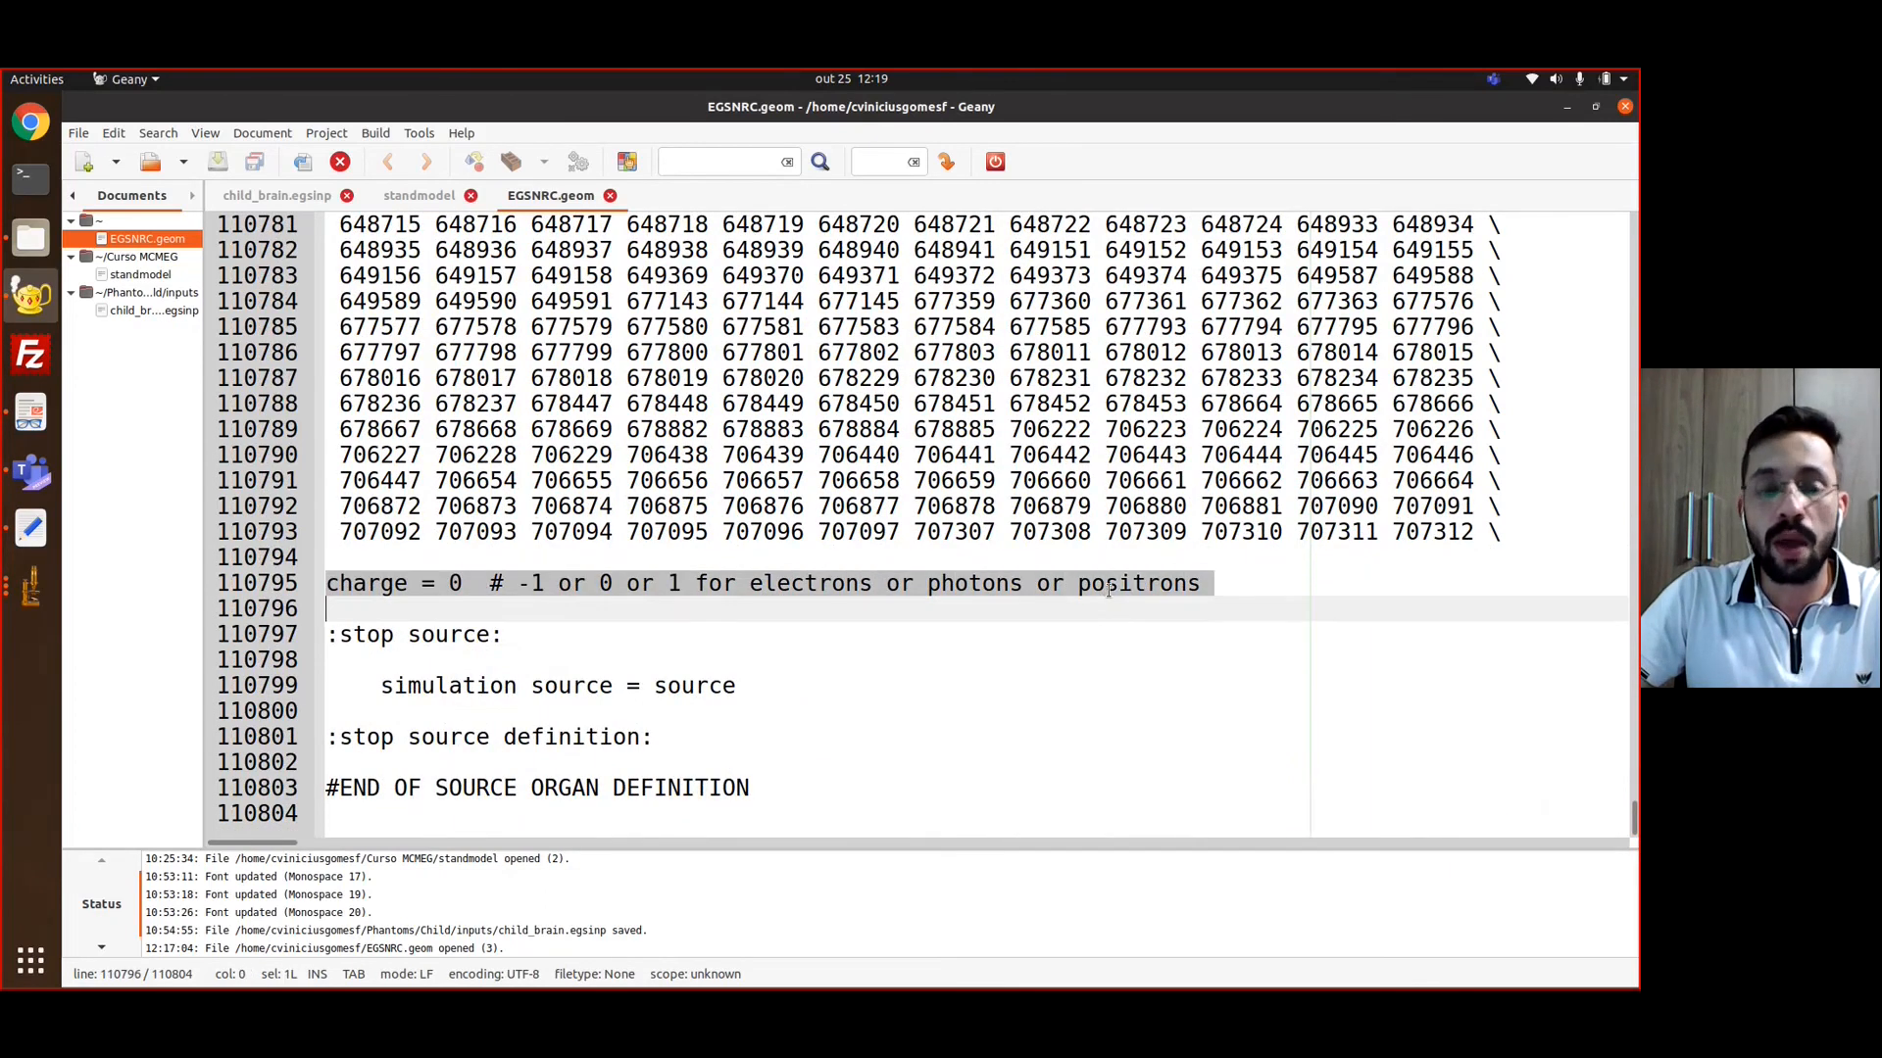
click(449, 585)
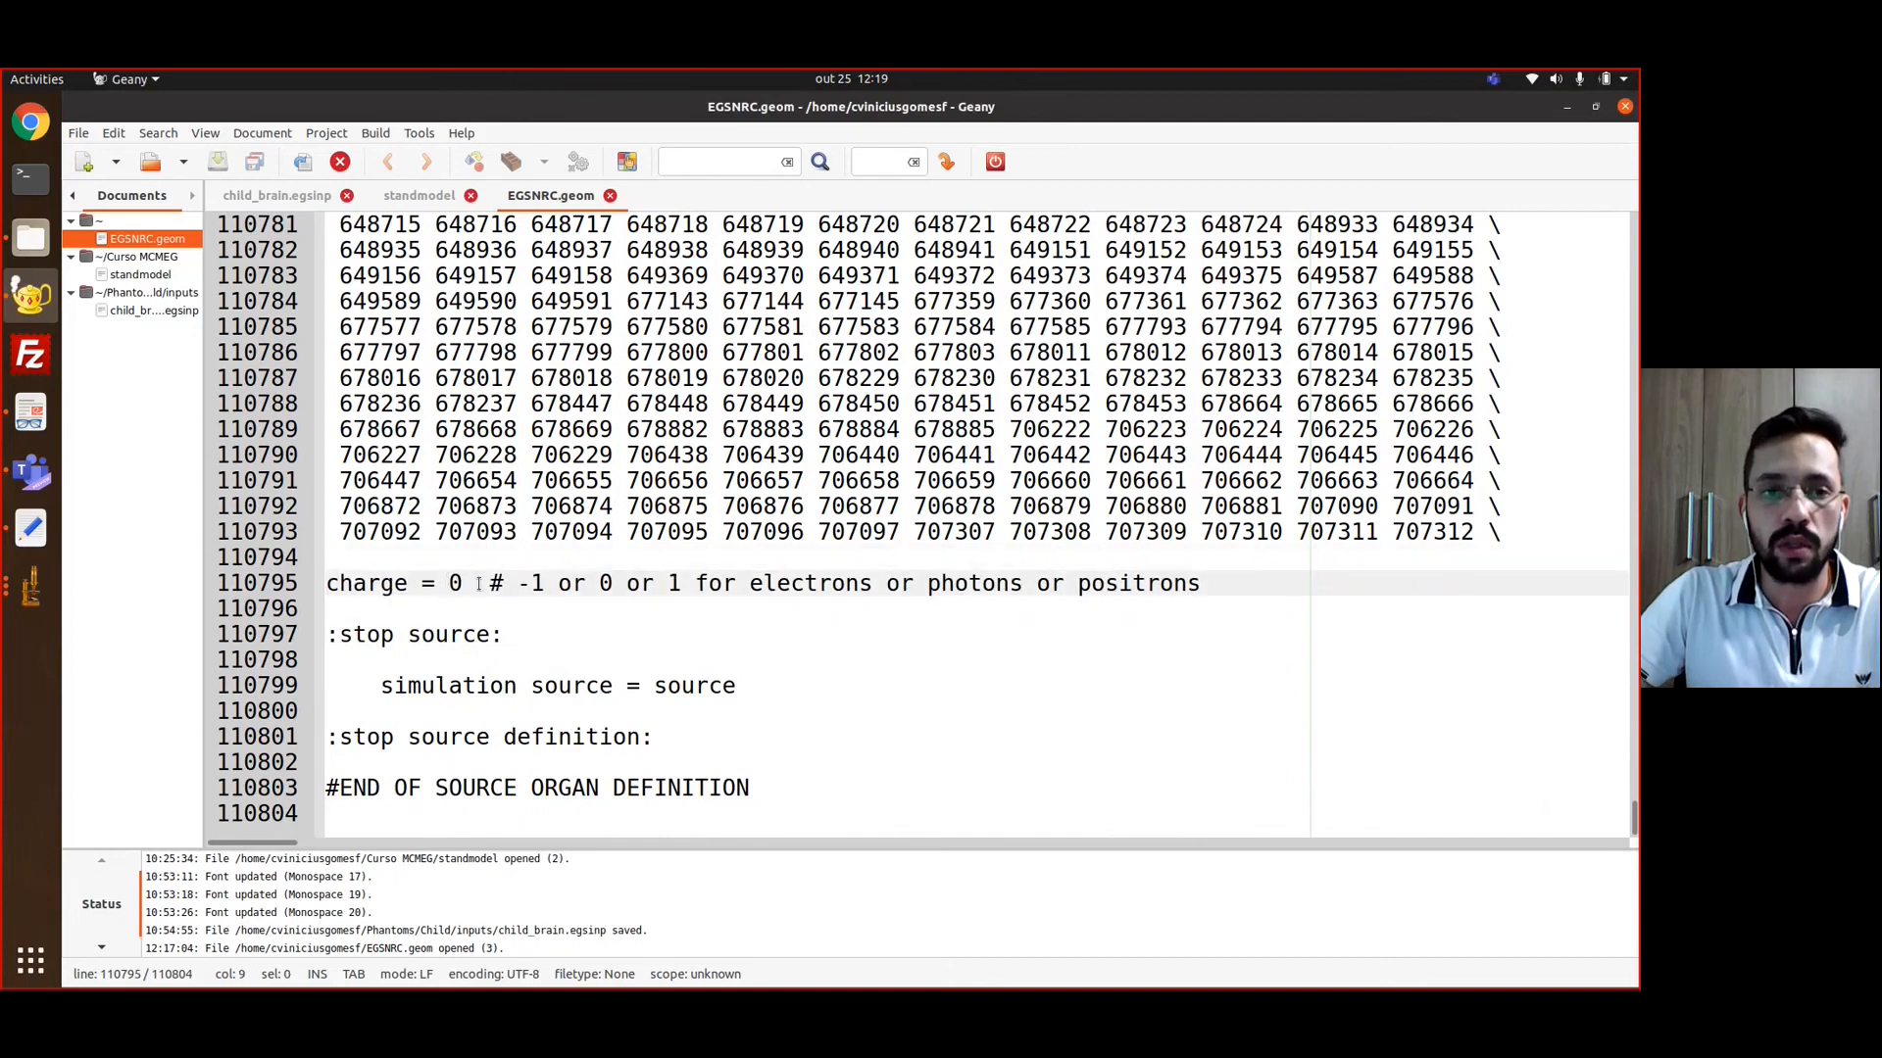
drag(1212, 582, 326, 585)
click(367, 586)
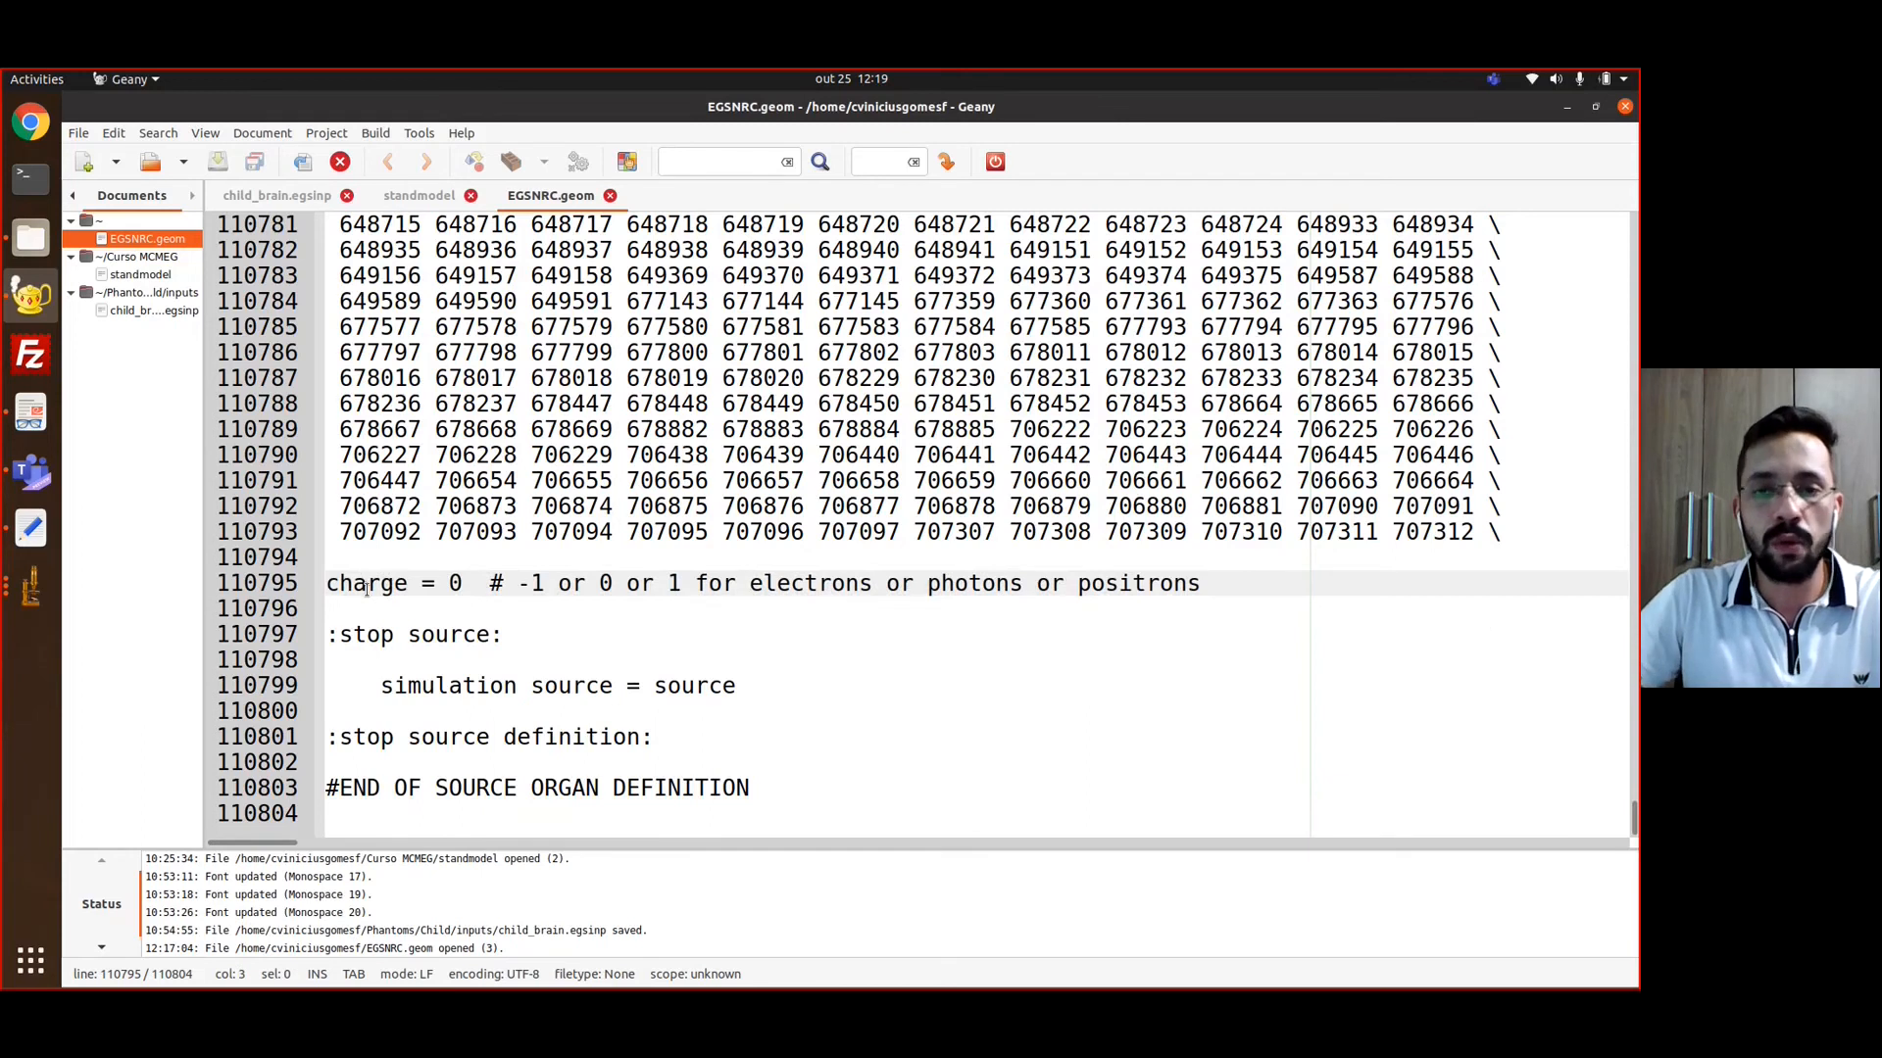
click(381, 603)
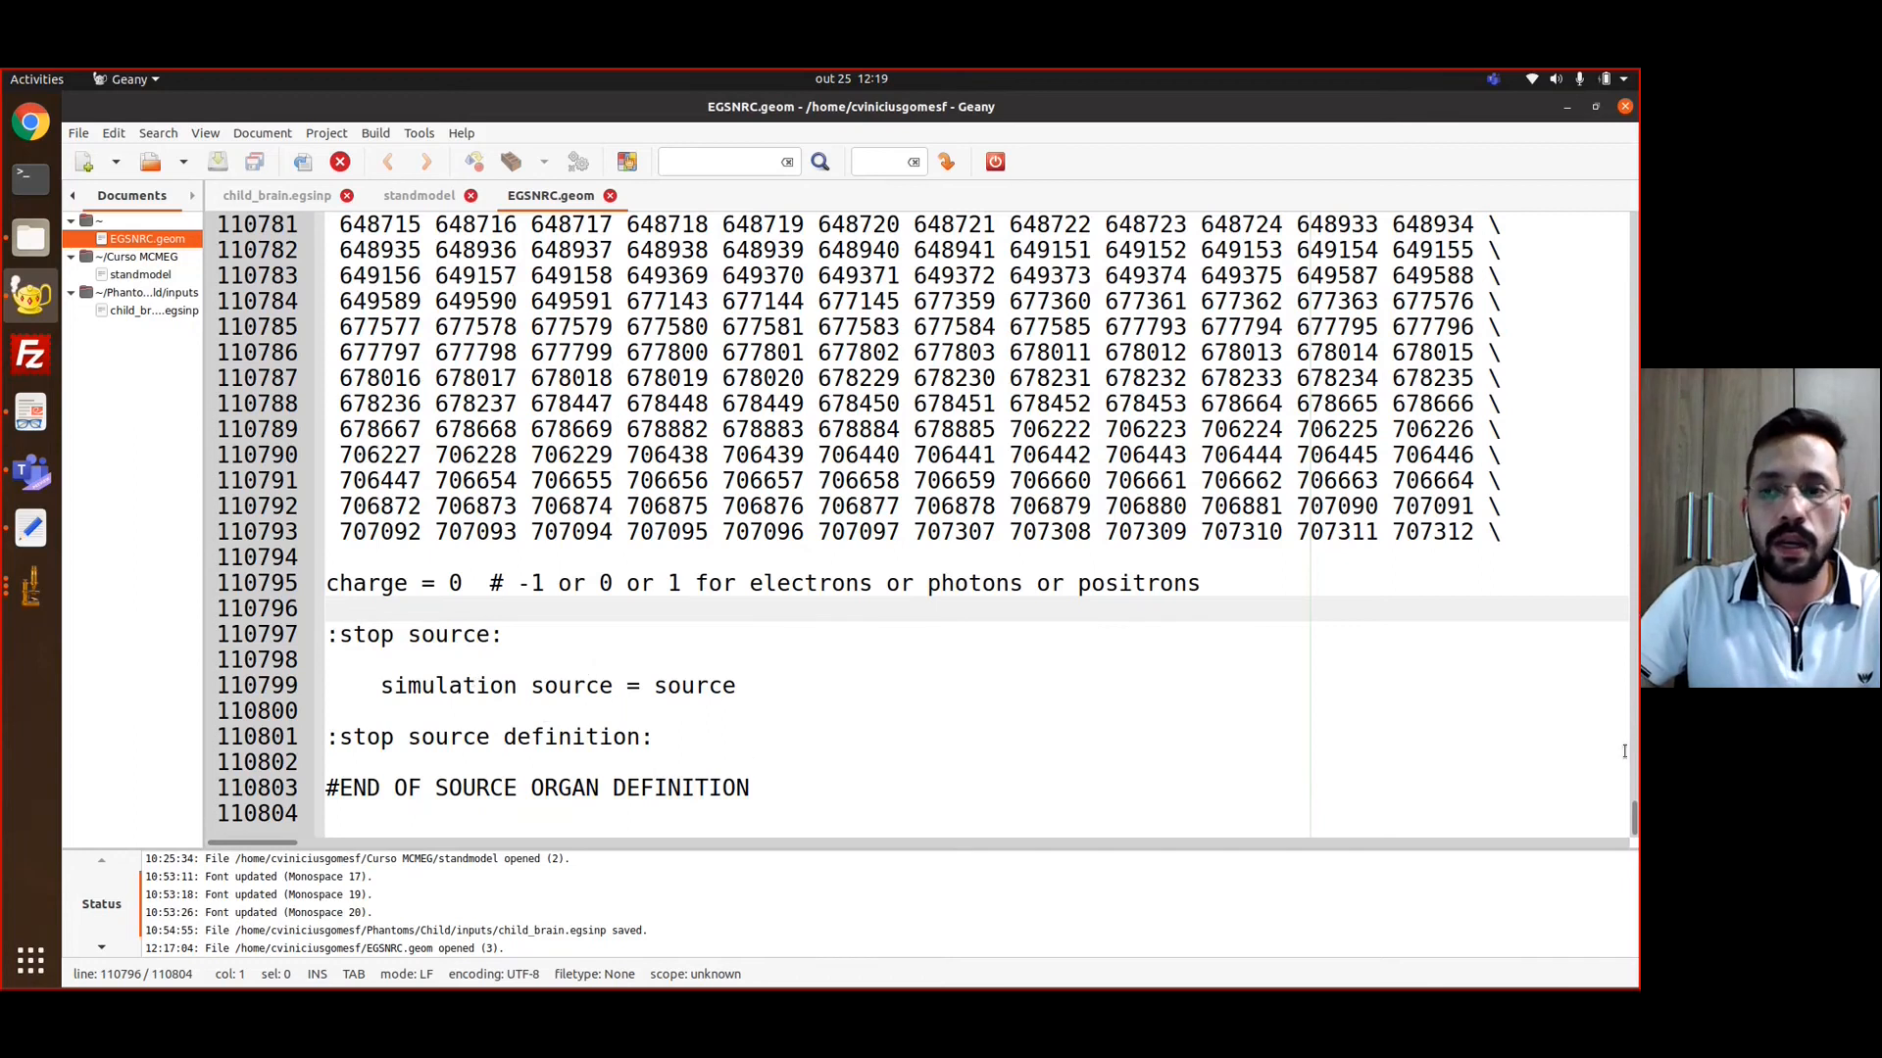
Return to the start of EGSNRC.geom, then review the geometry and source definition blocks in the standmodel template
drag(1633, 818, 809, 181)
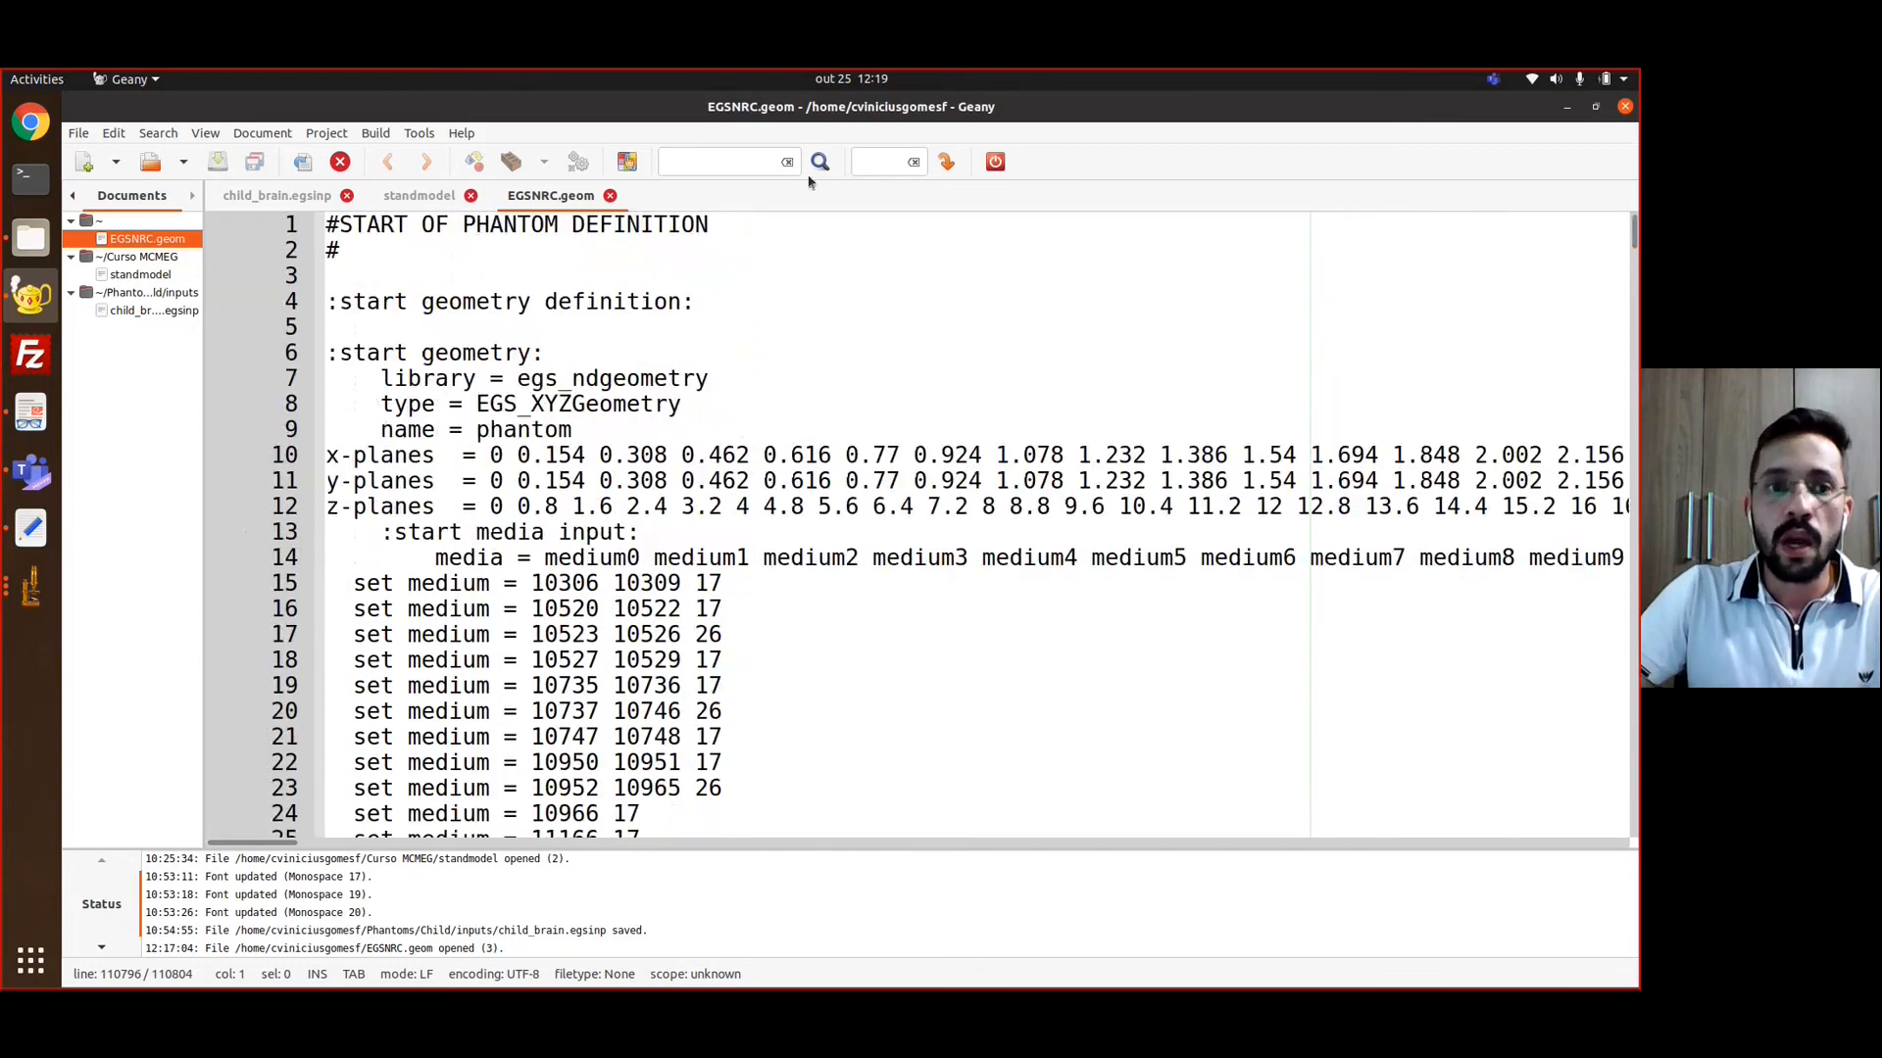
click(401, 200)
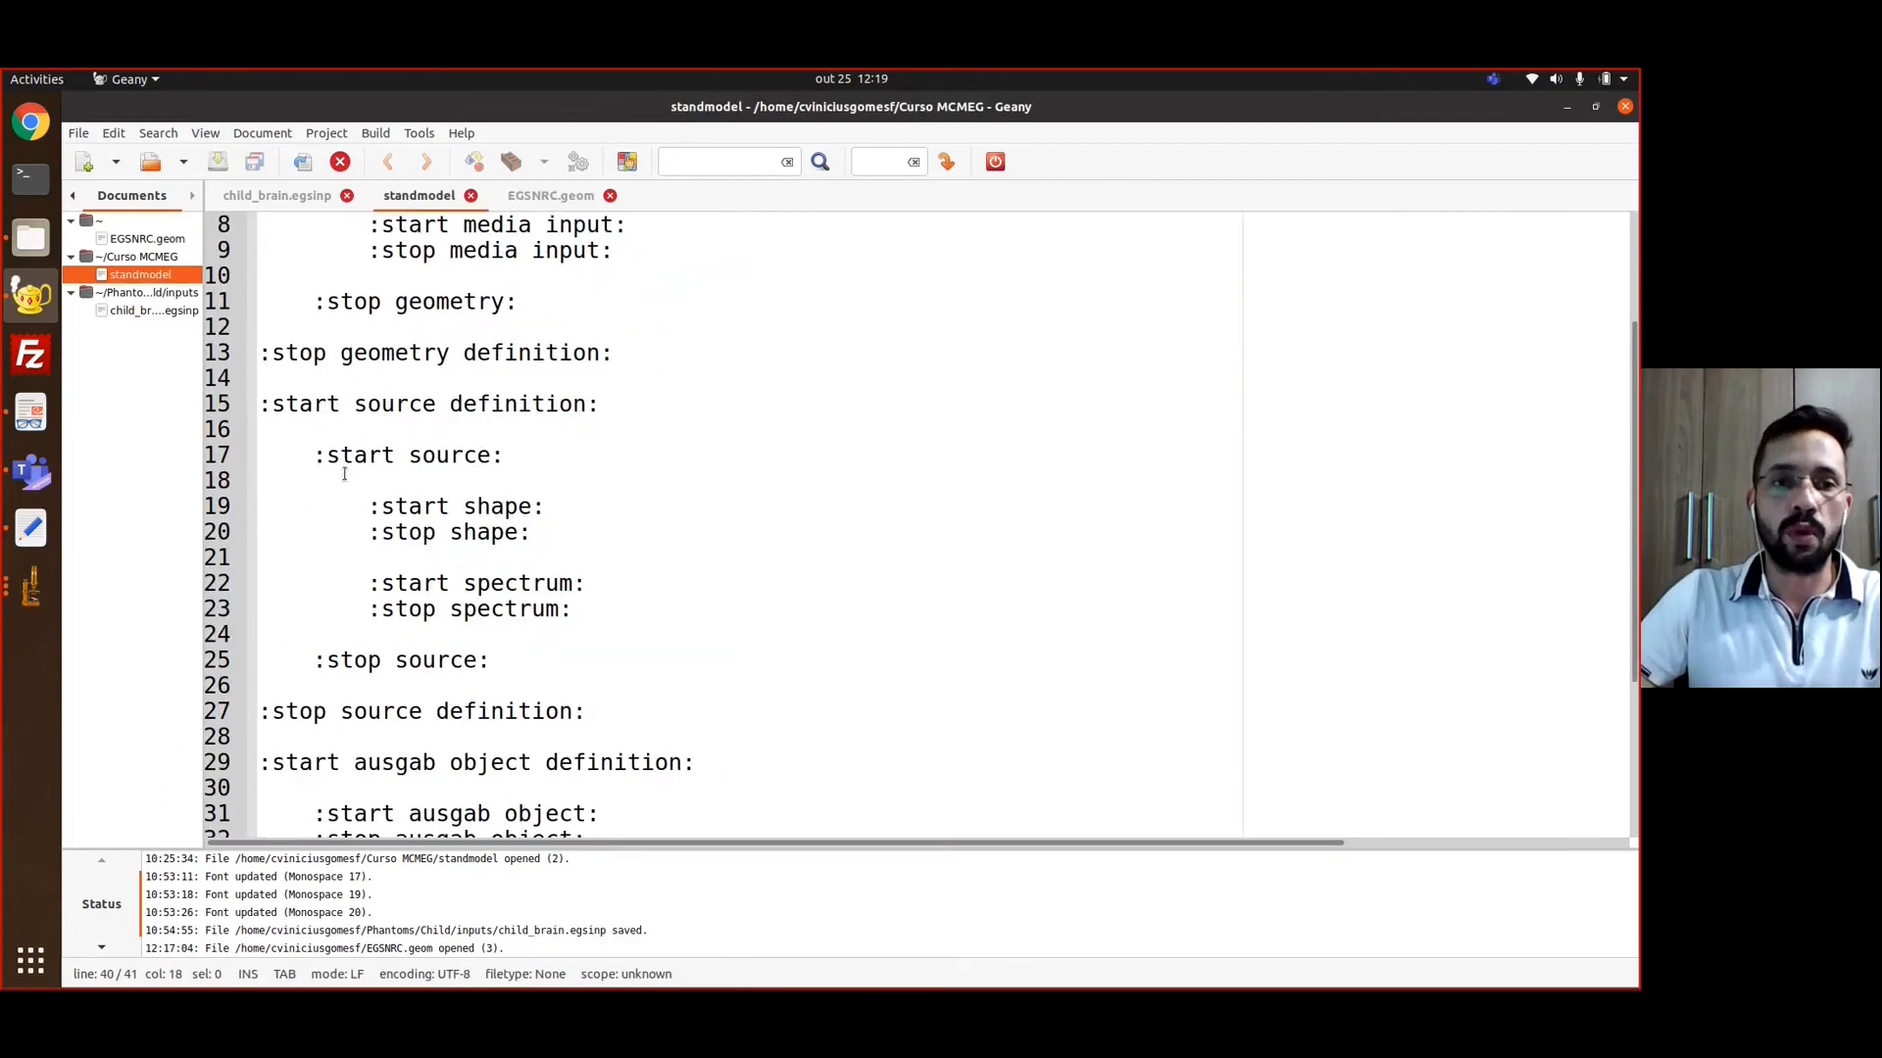
scroll(344, 474, up, 3)
drag(260, 301, 615, 530)
click(417, 582)
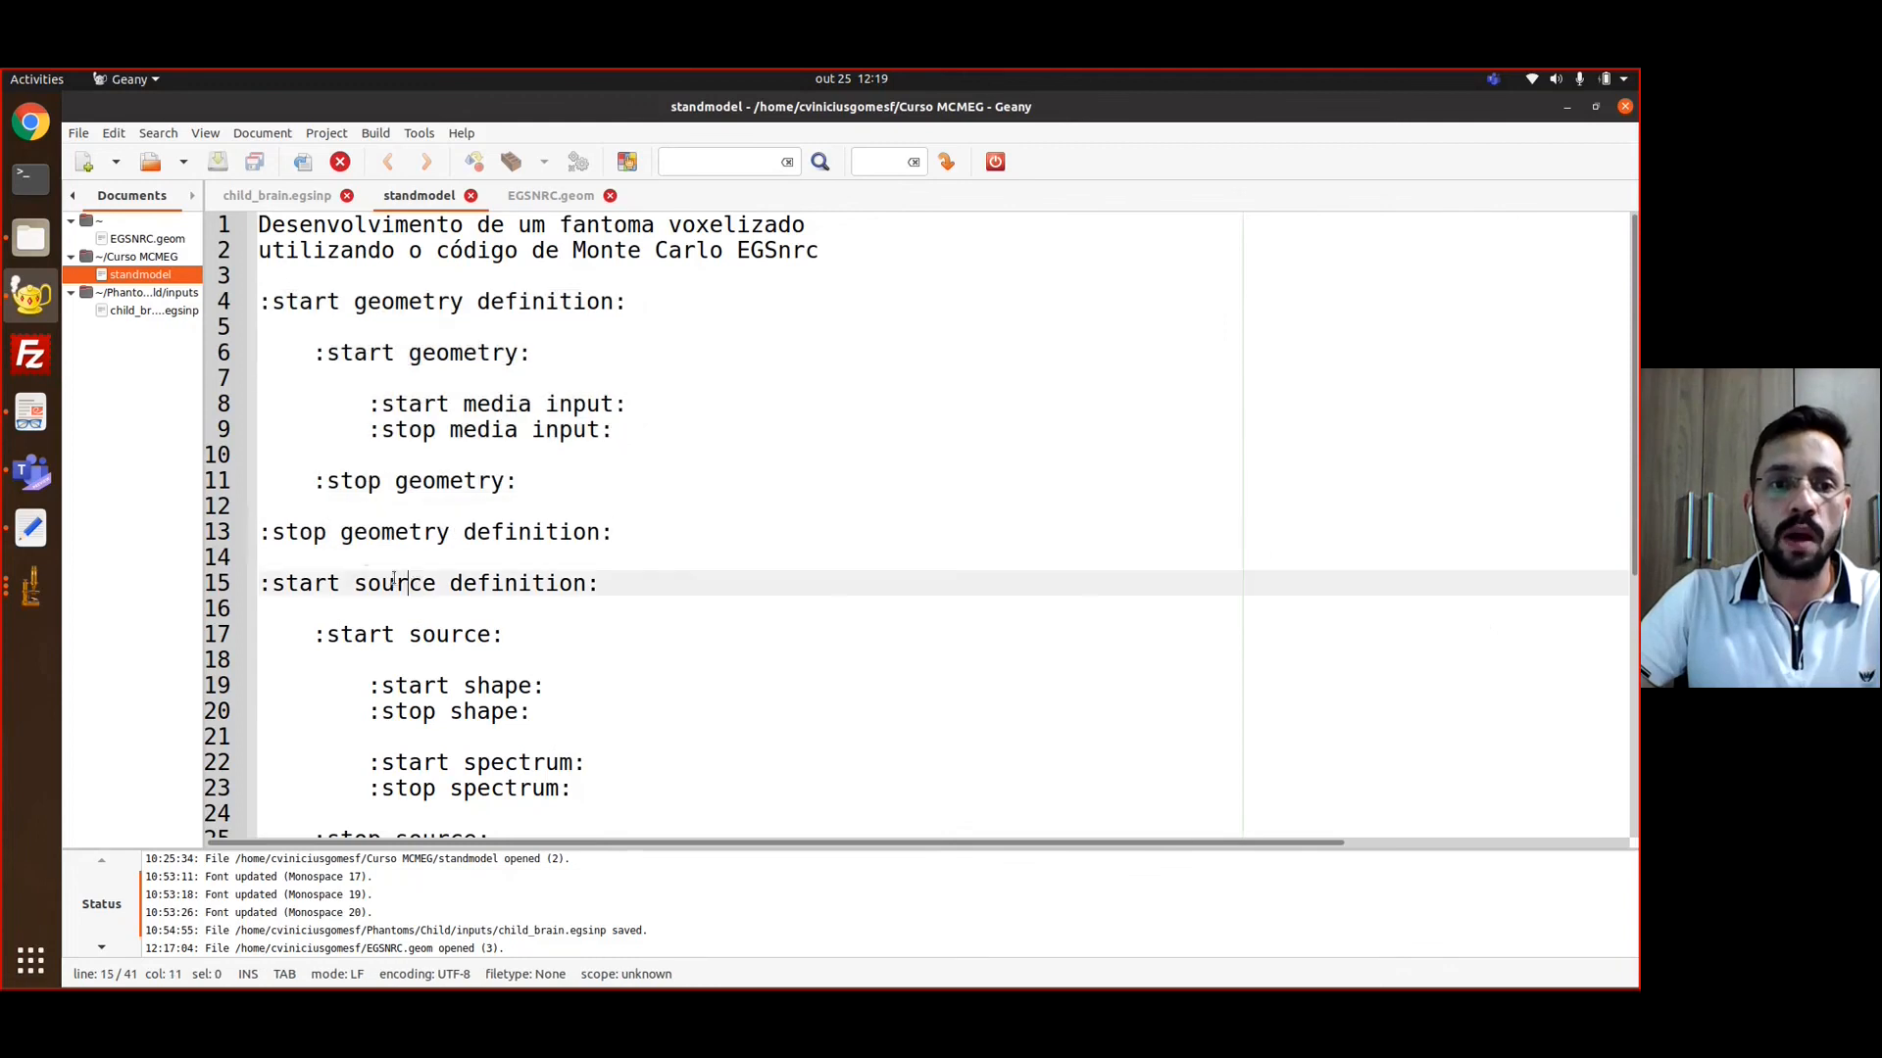
scroll(372, 559, down, 5)
scroll(364, 556, up, 3)
scroll(364, 556, down, 4)
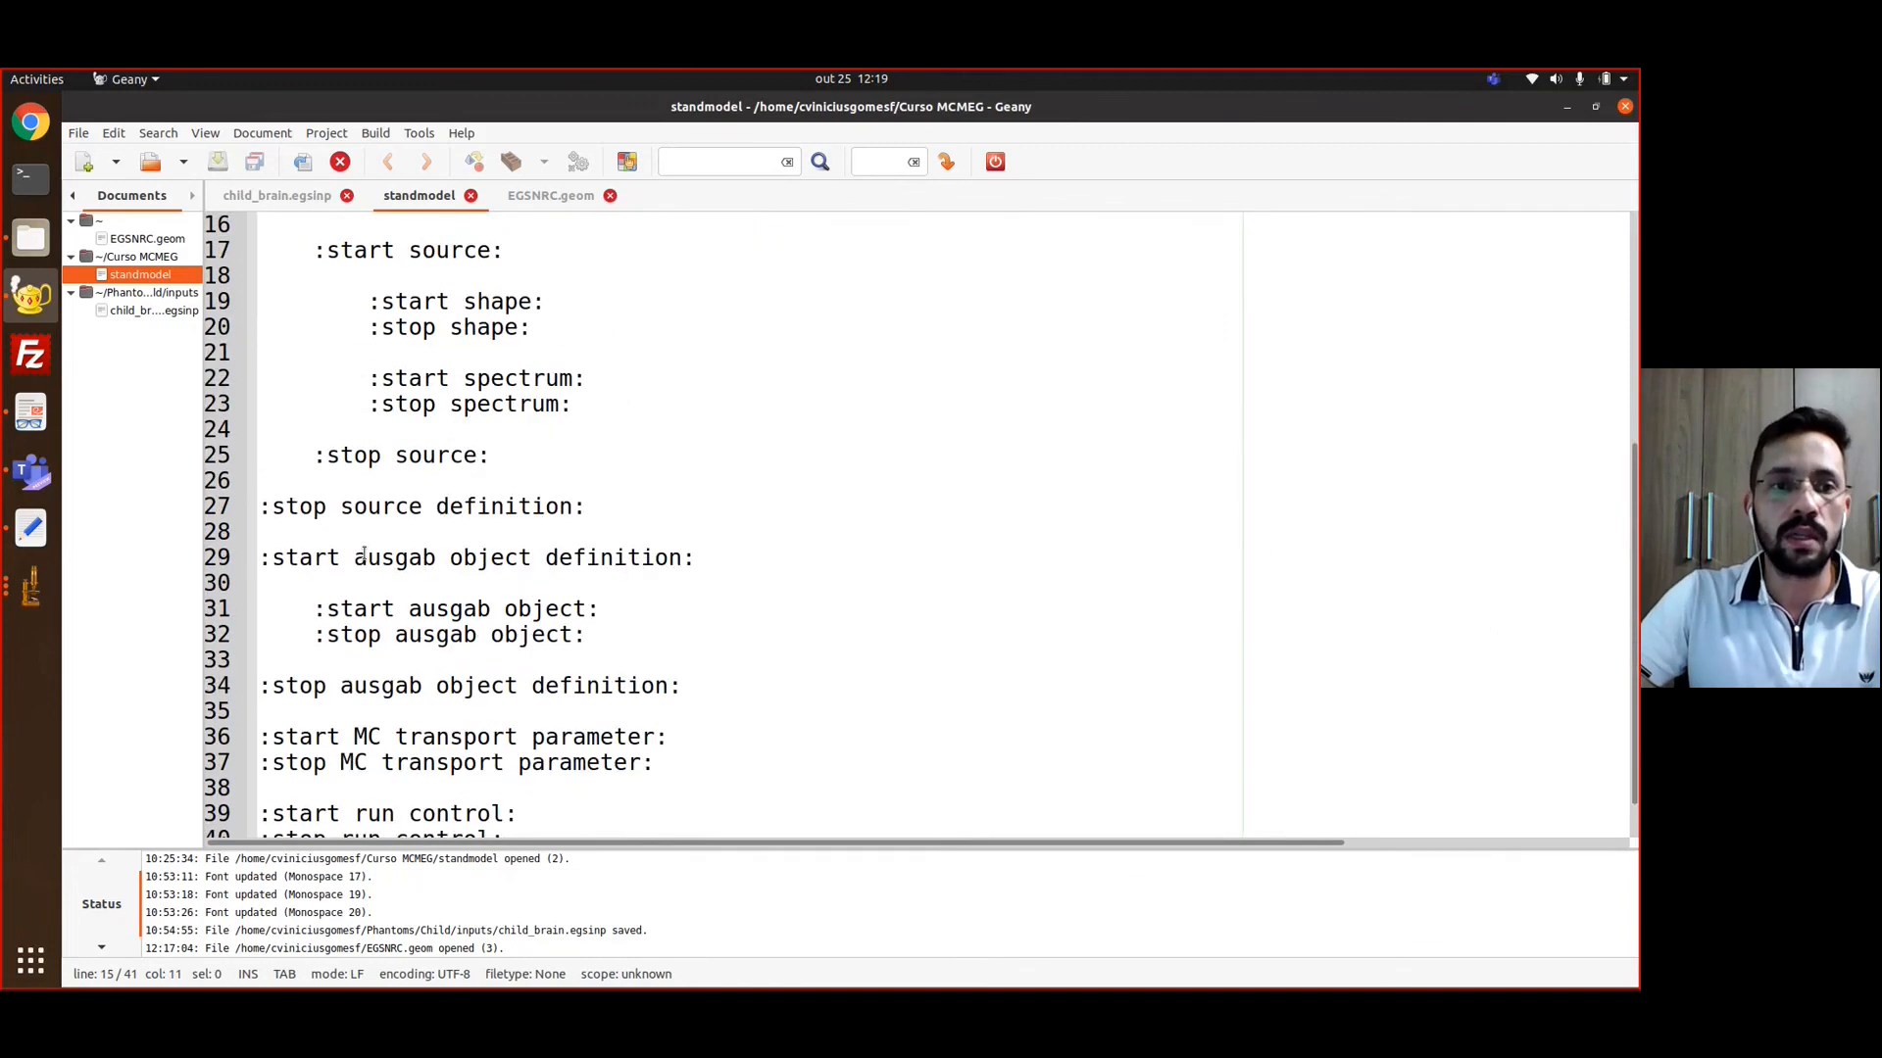
Examine the ausgab object definition block in the standmodel template
drag(263, 502, 682, 642)
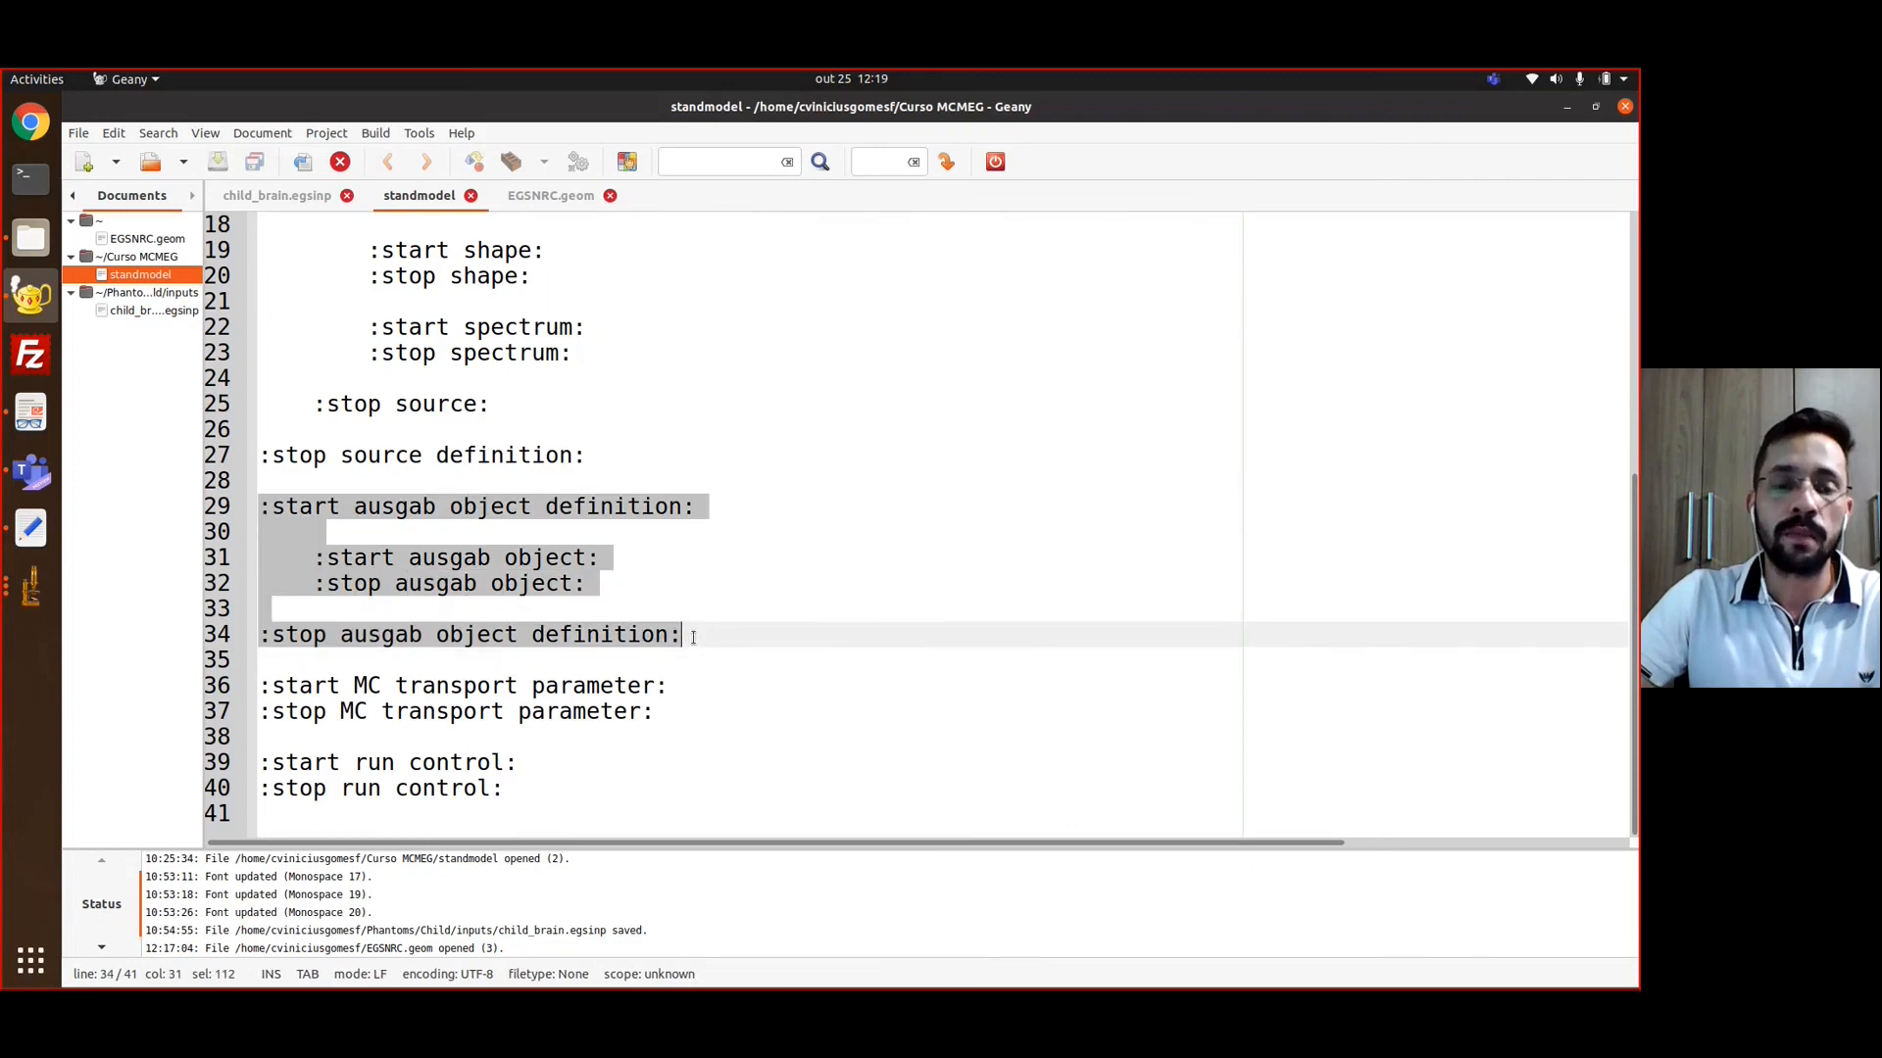
click(692, 638)
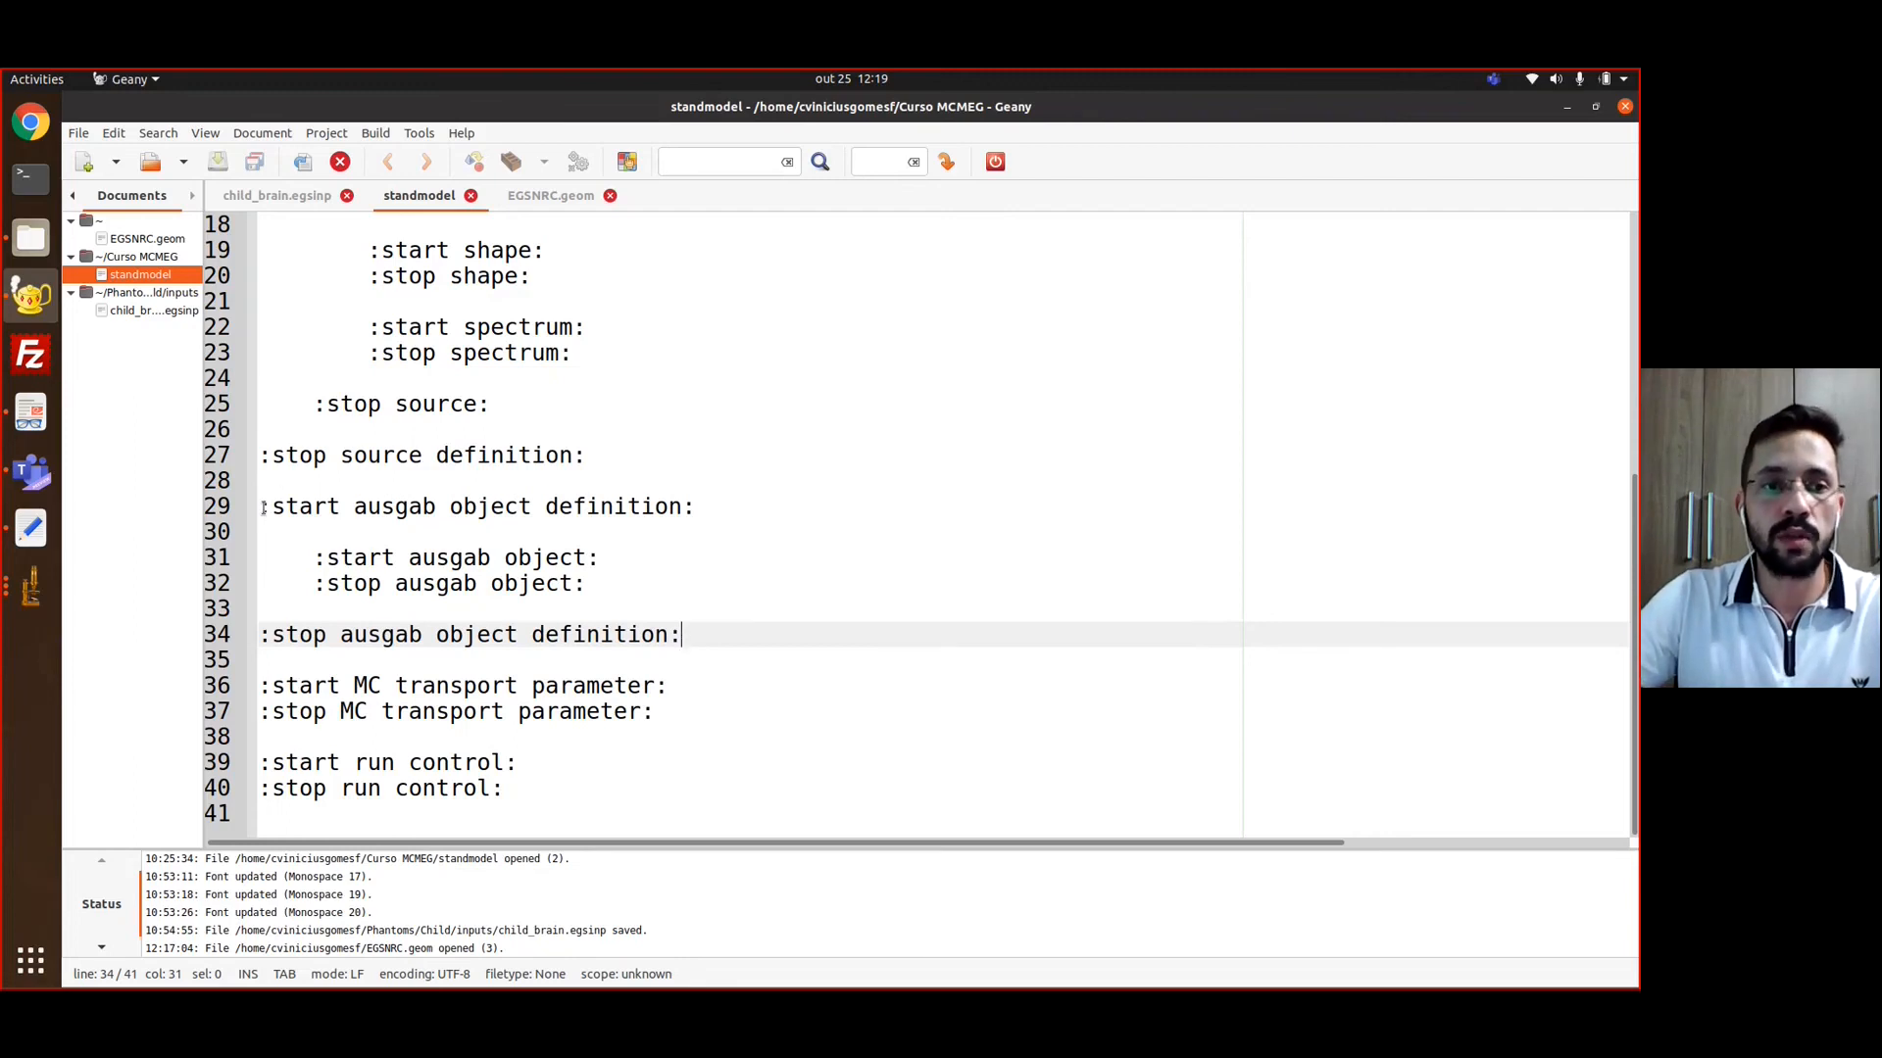
drag(263, 508, 684, 635)
click(588, 541)
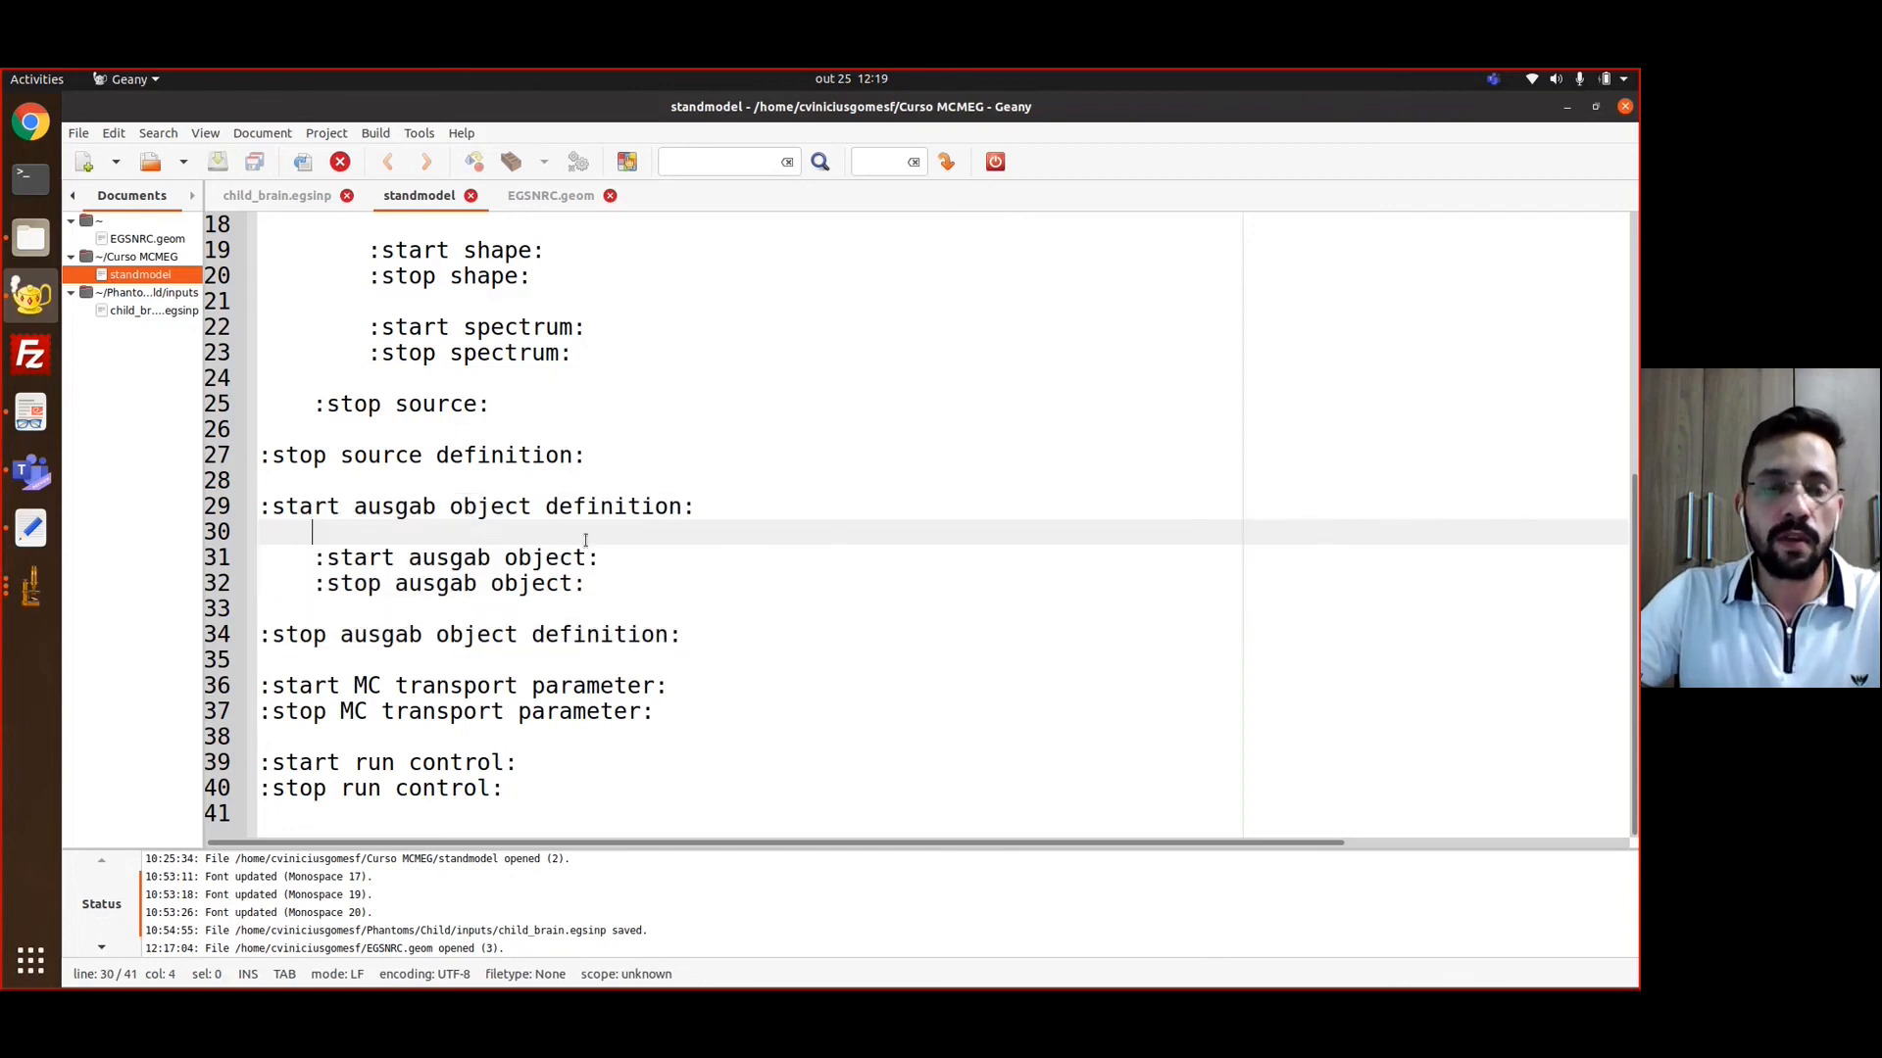
click(262, 532)
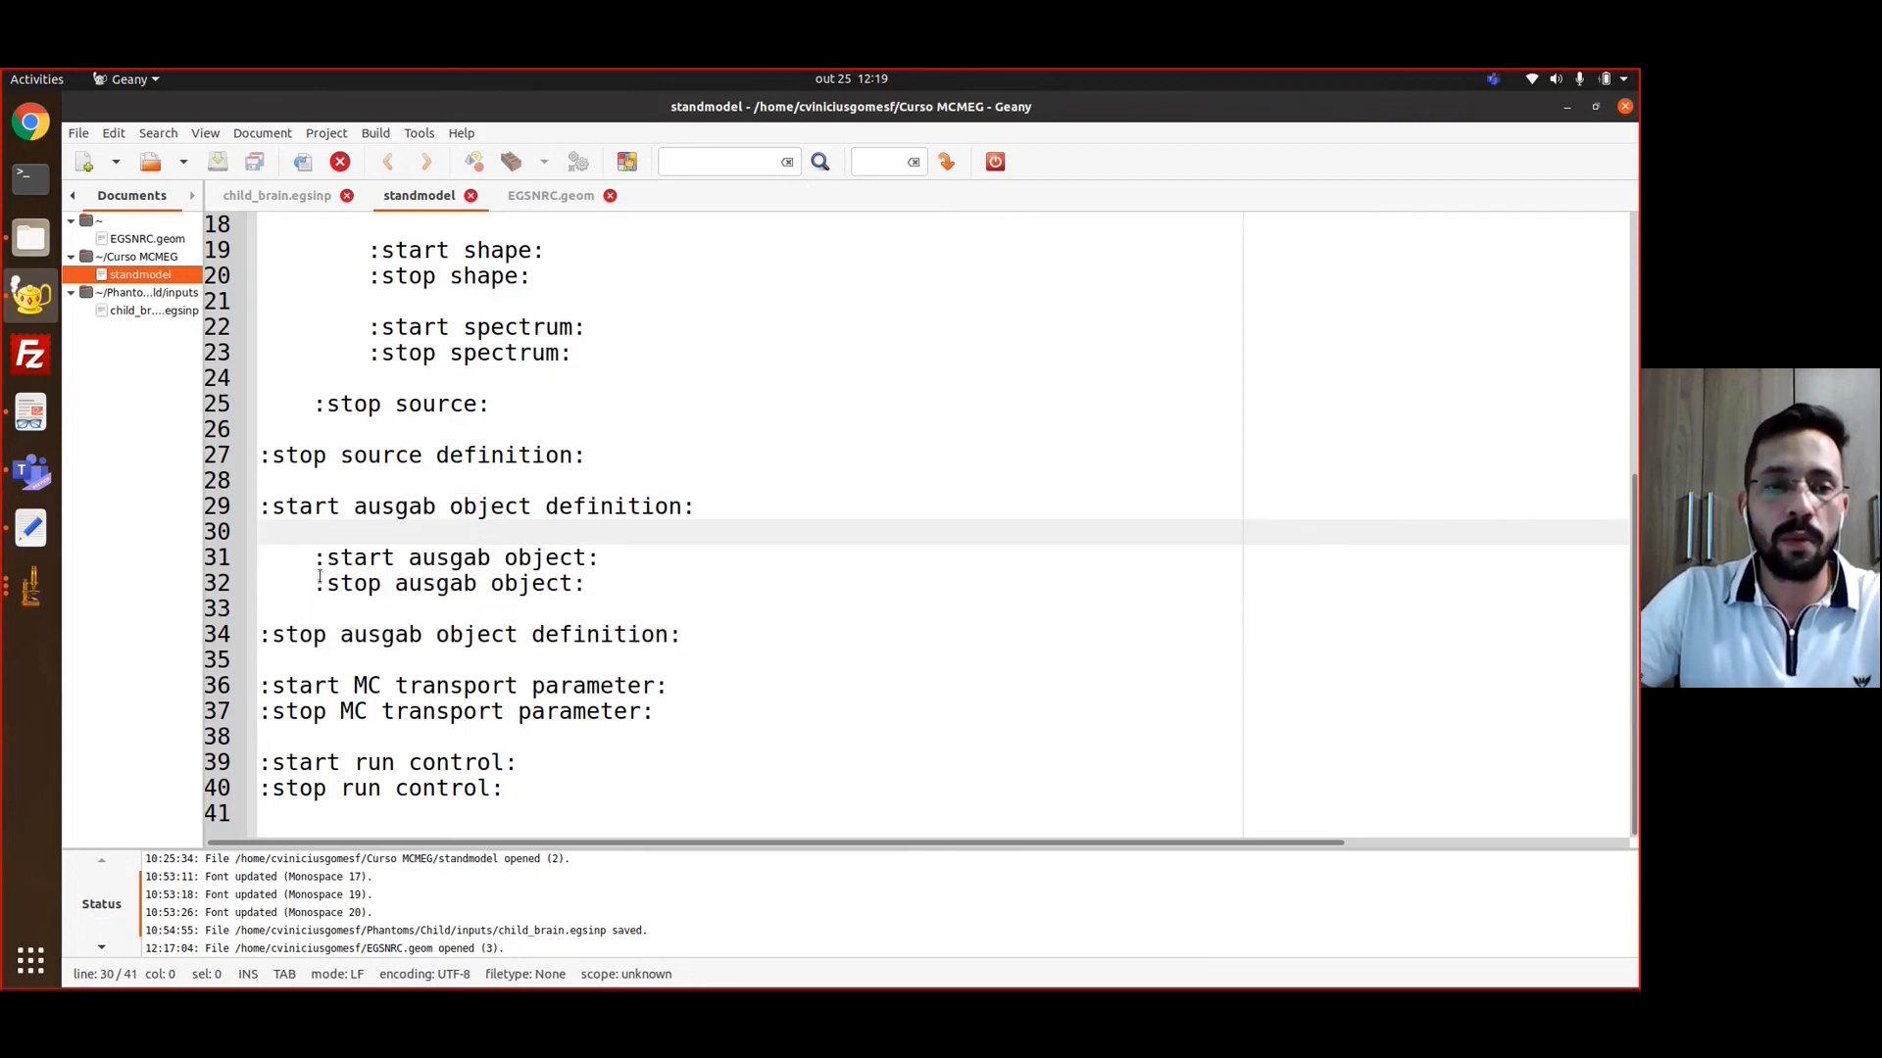
Examine the MC transport parameter and run control blocks in the standmodel template
mouse_move(263, 685)
mouse_down()
mouse_move(678, 709)
mouse_move(363, 666)
mouse_move(259, 675)
mouse_up()
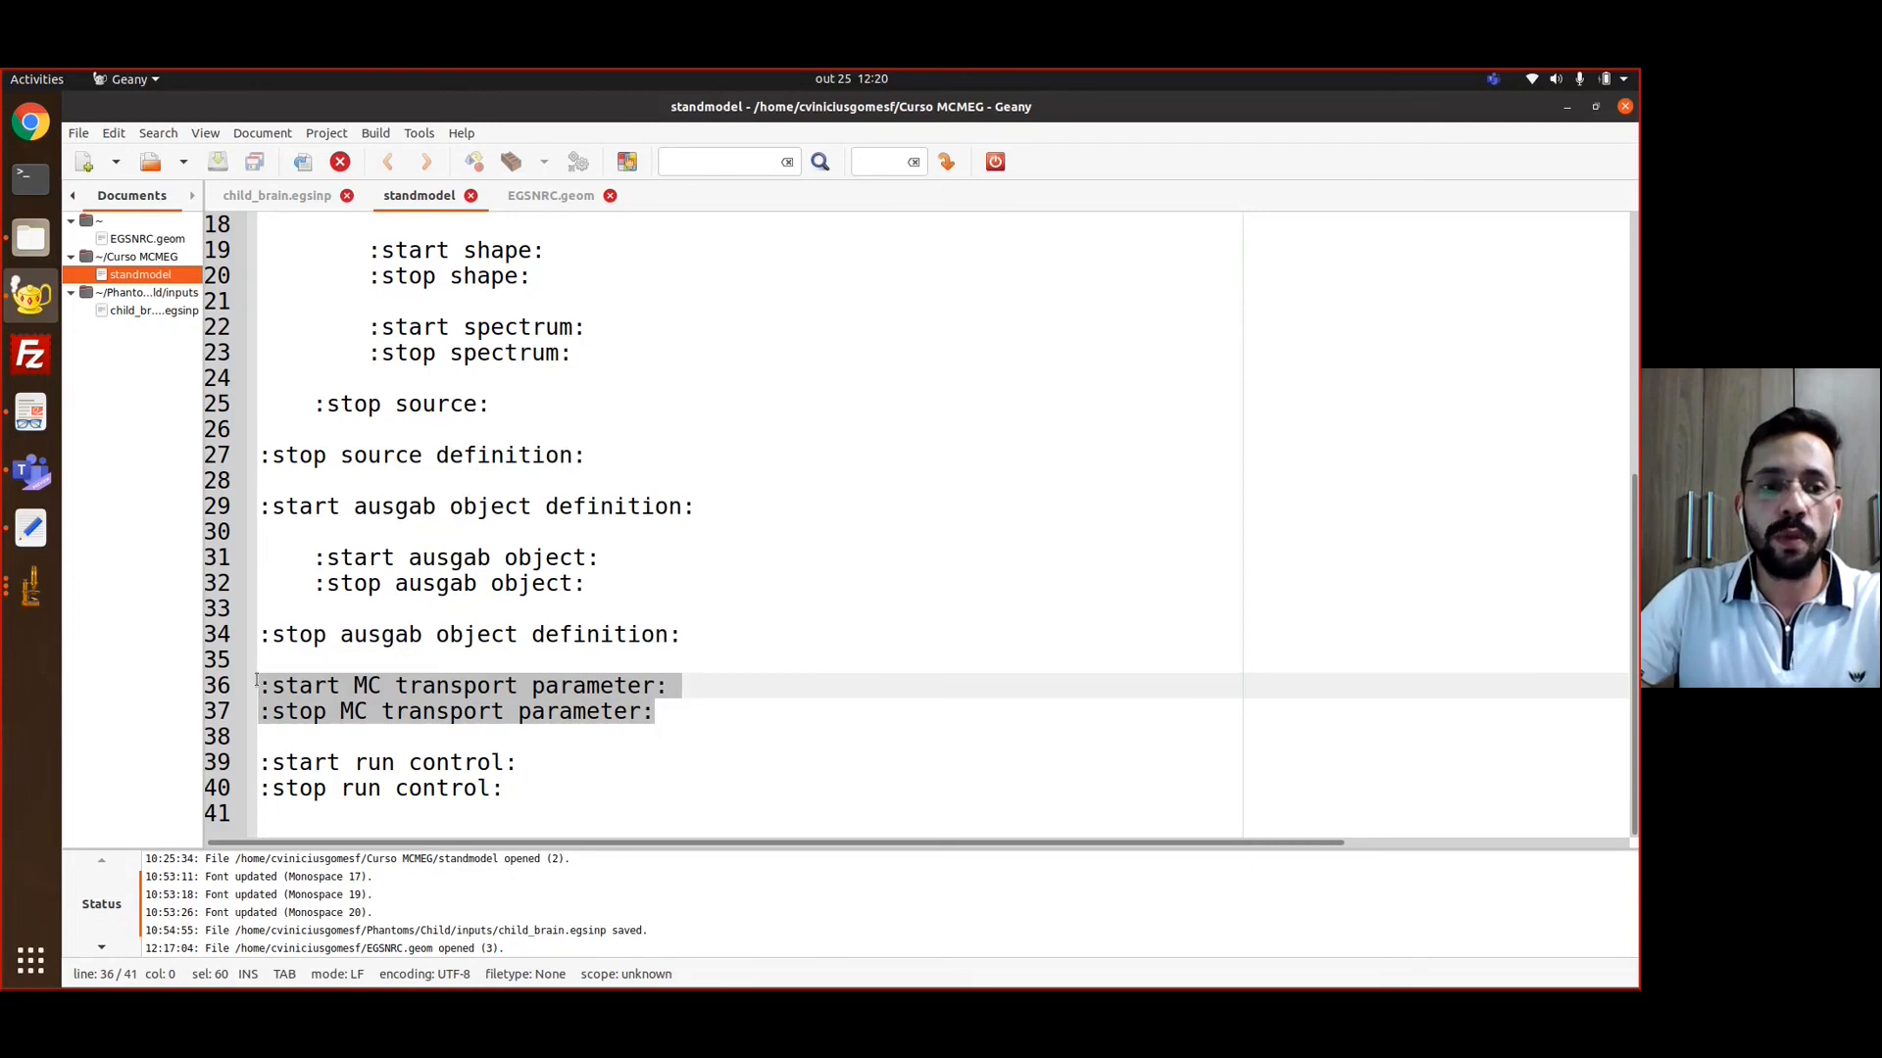
click(315, 686)
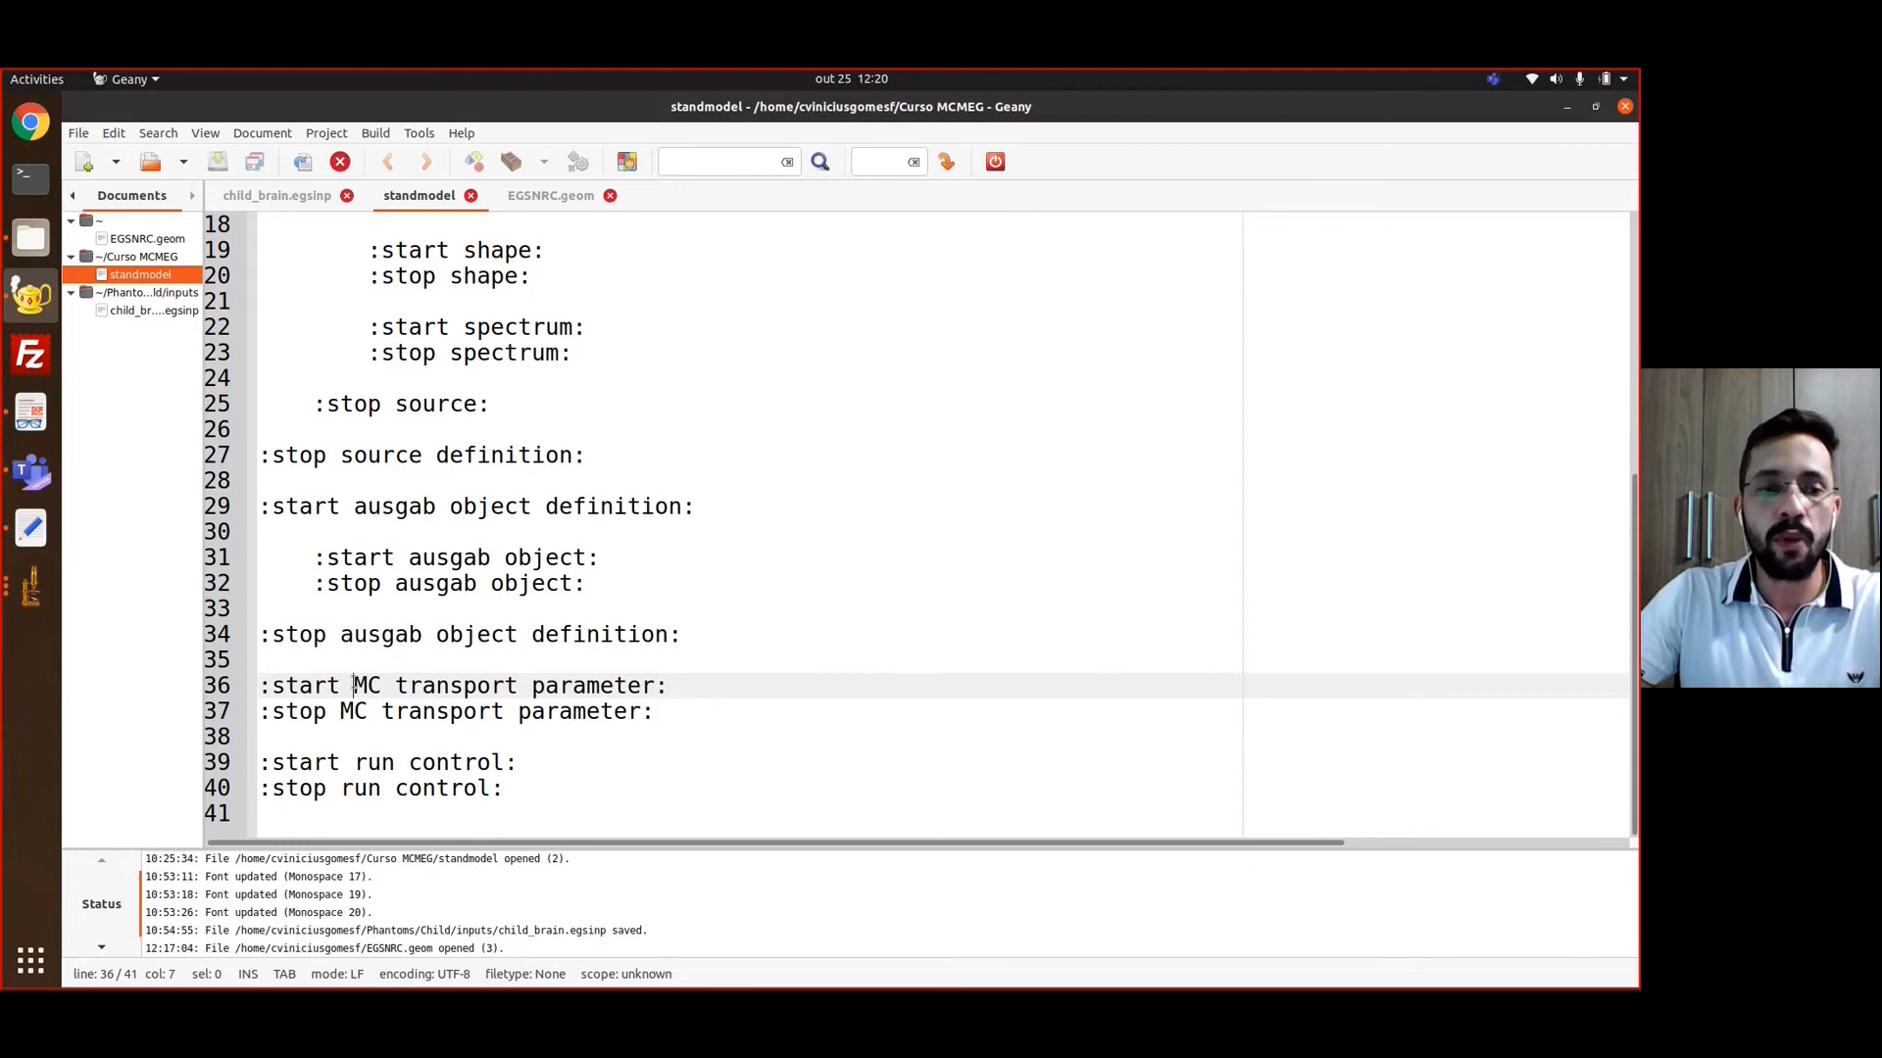
drag(259, 763, 547, 798)
click(546, 789)
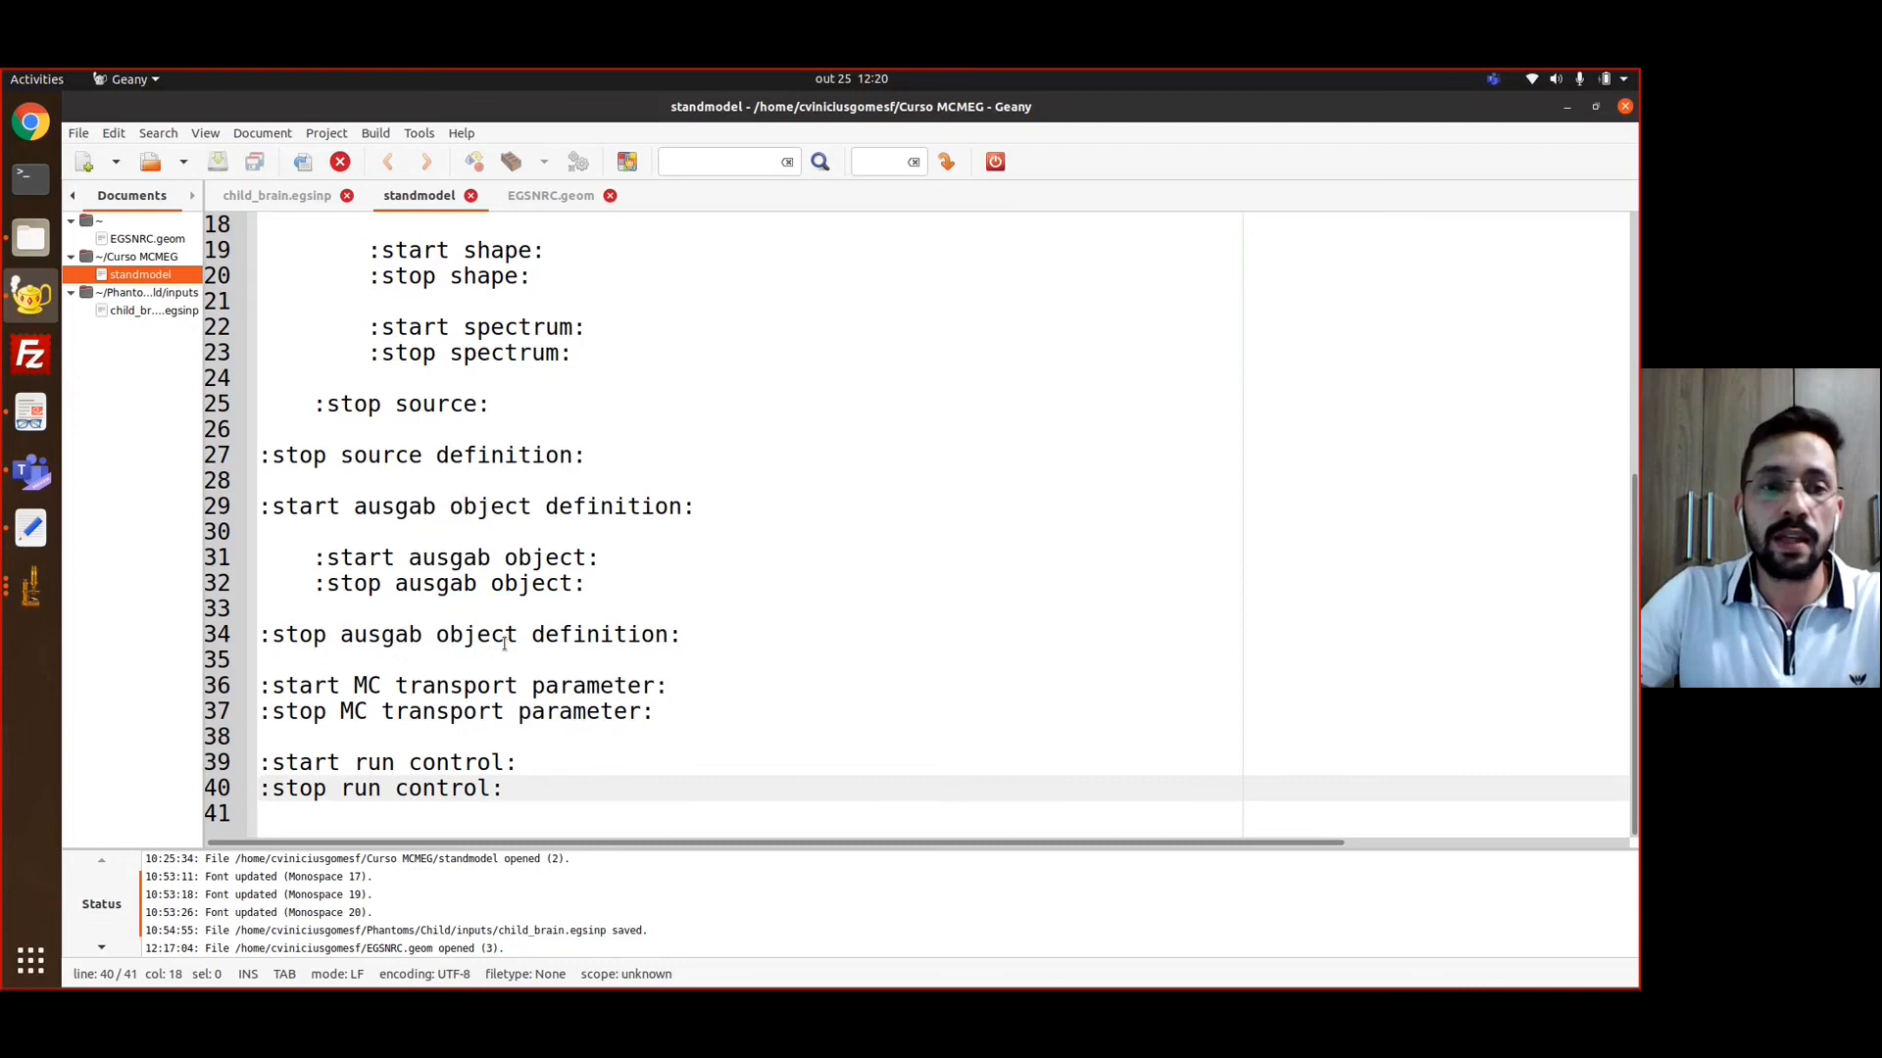
Return to EGSNRC.geom and review its opening phantom definition down to the first set medium lines
click(549, 196)
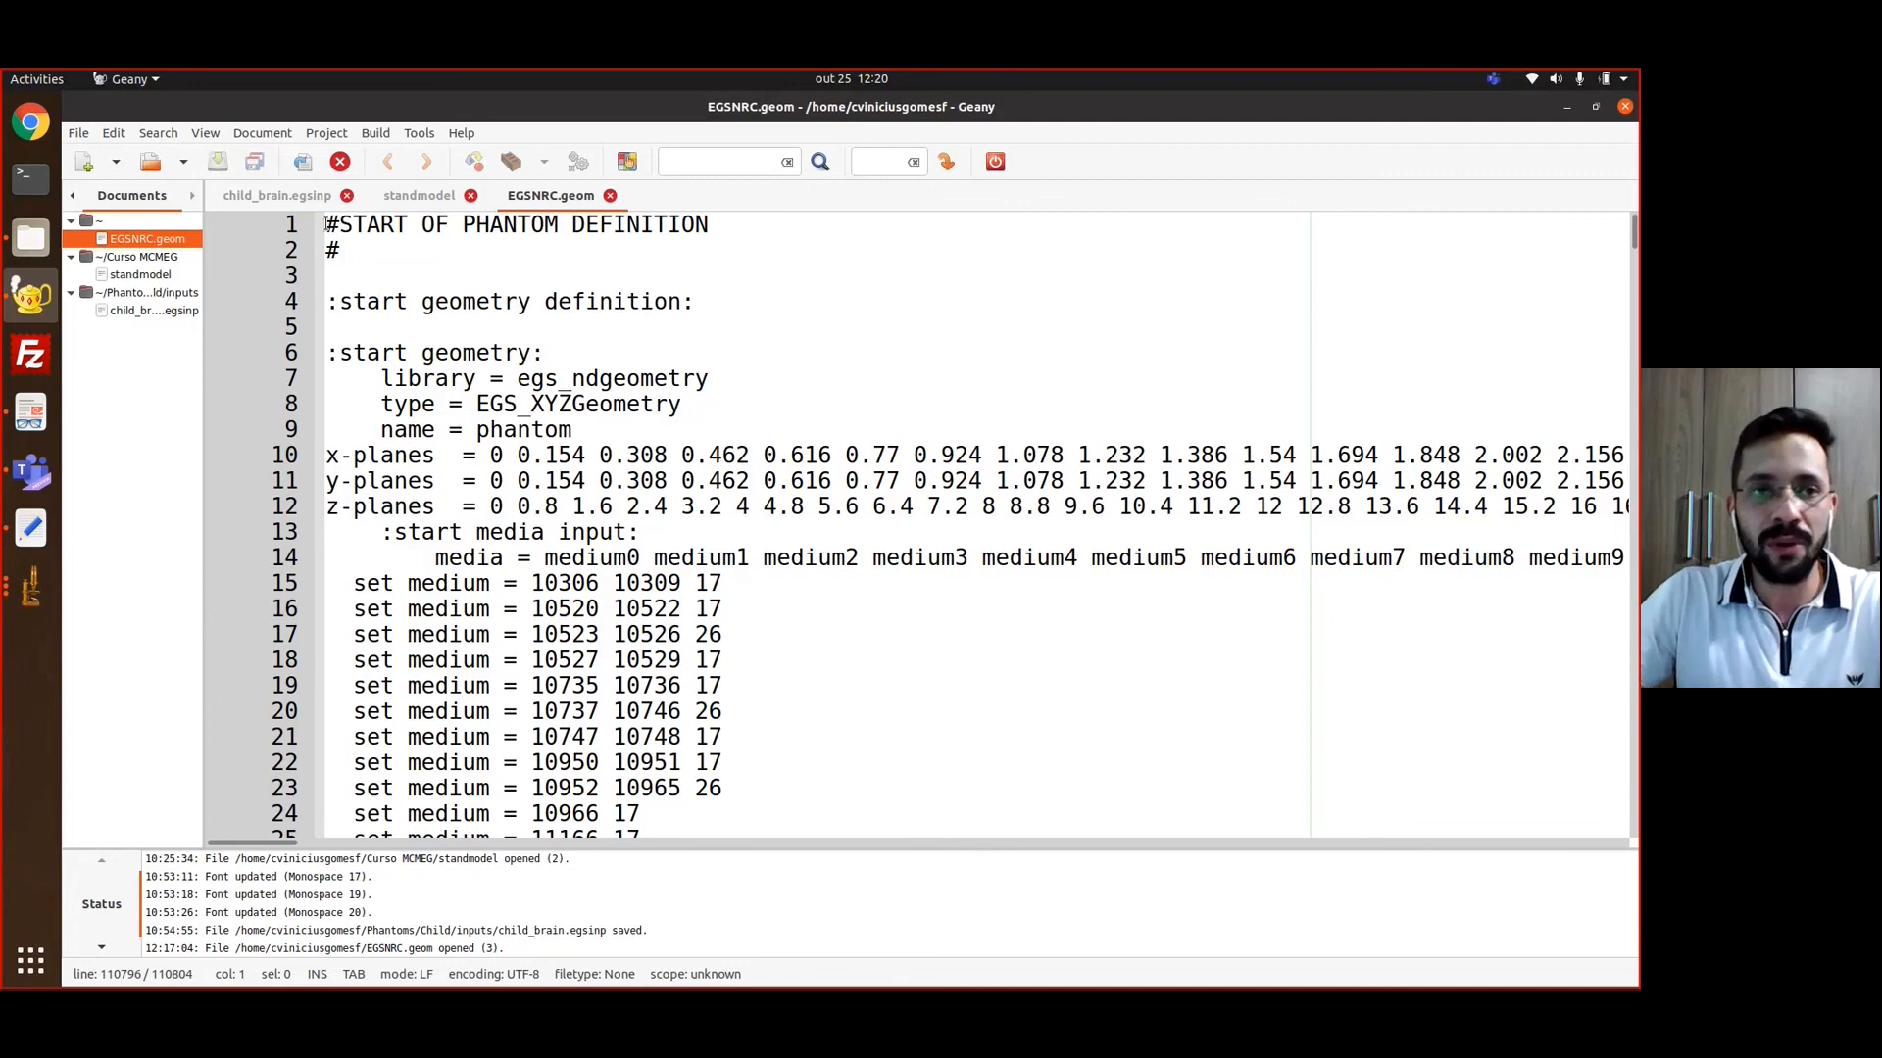
drag(327, 224, 627, 609)
click(628, 610)
click(773, 626)
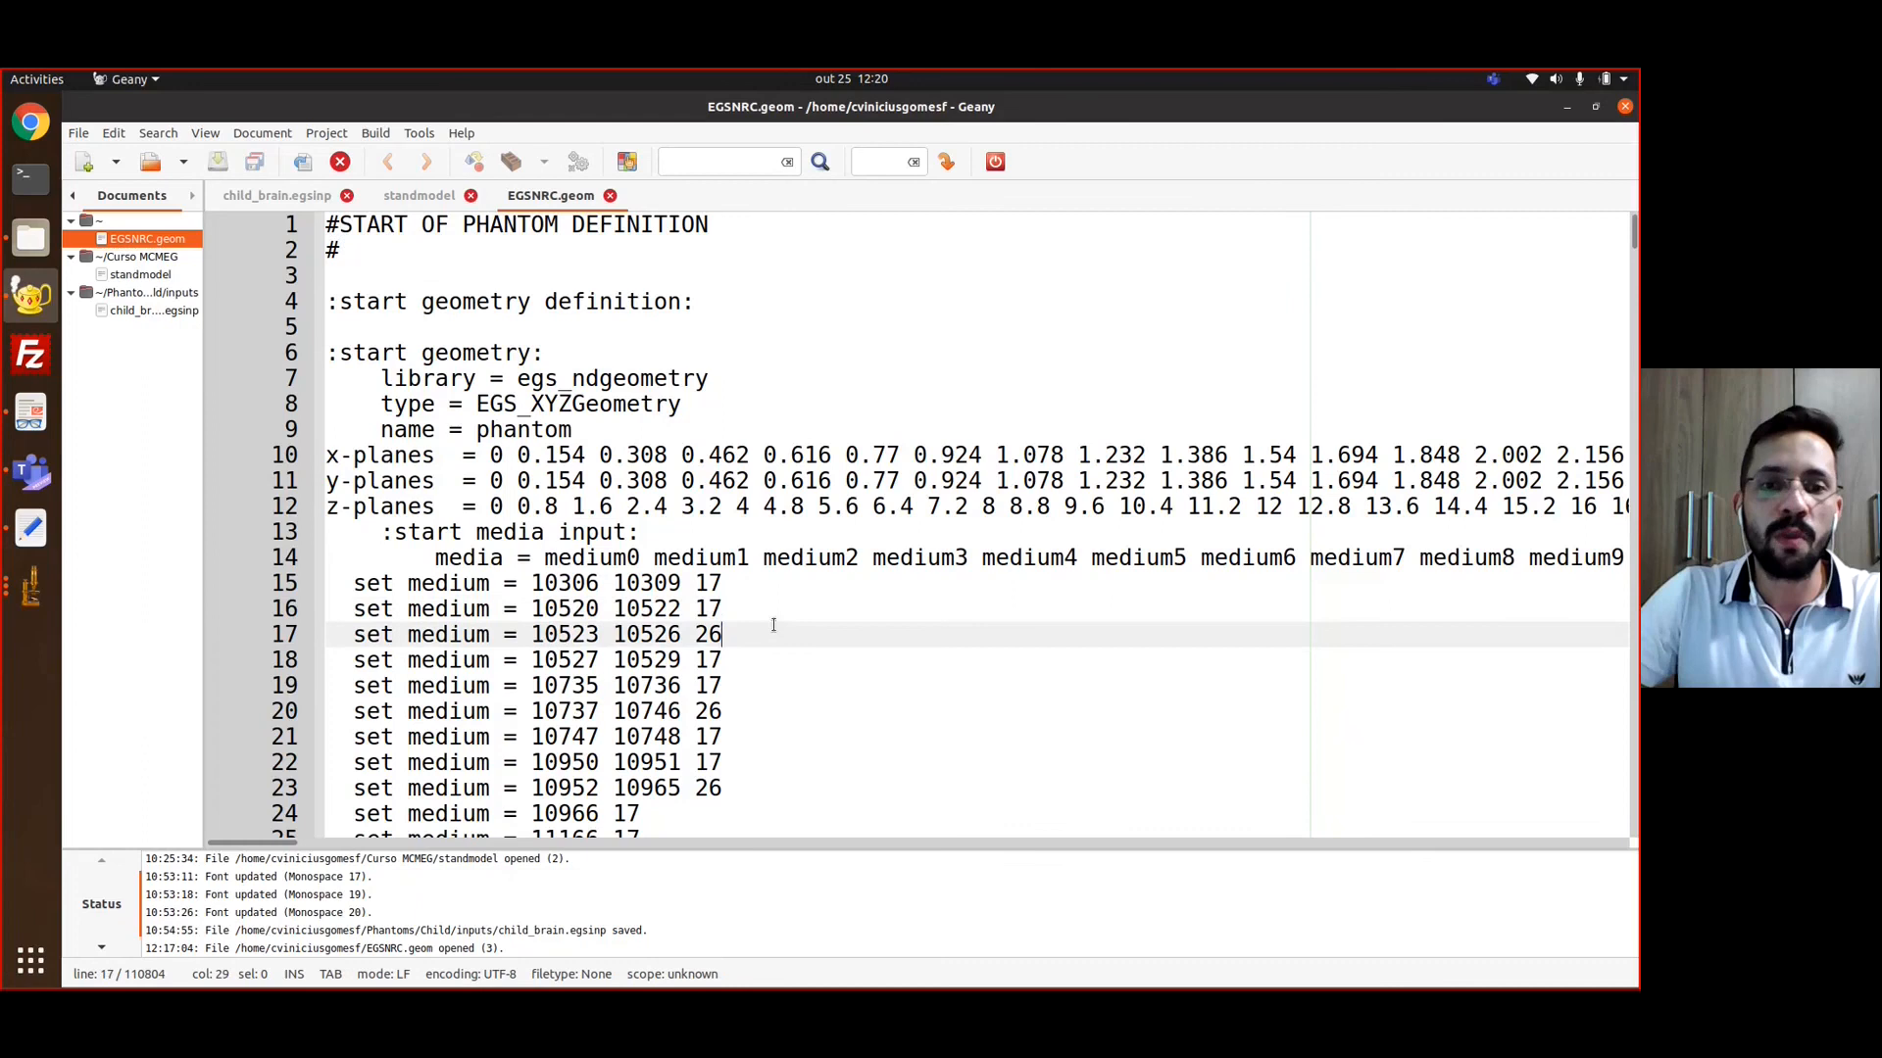